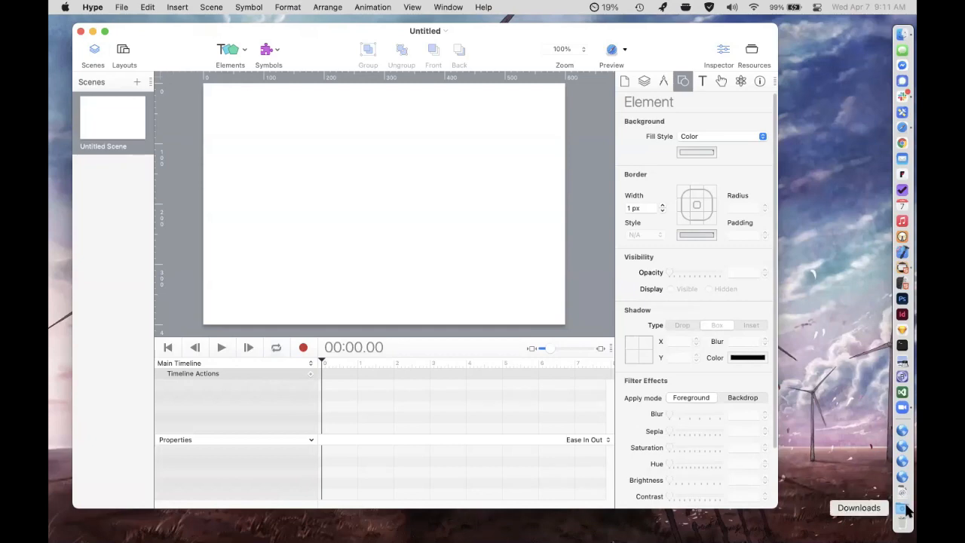
Open the Aurora.hypetemplate file from the in5 folder.
left_click(906, 498)
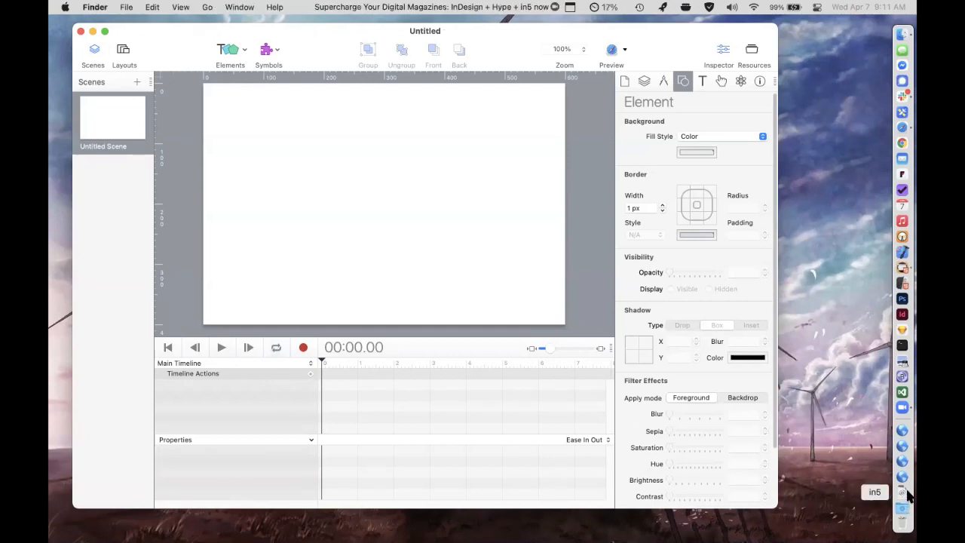
key("super+w")
left_click_drag(655, 282, 397, 194)
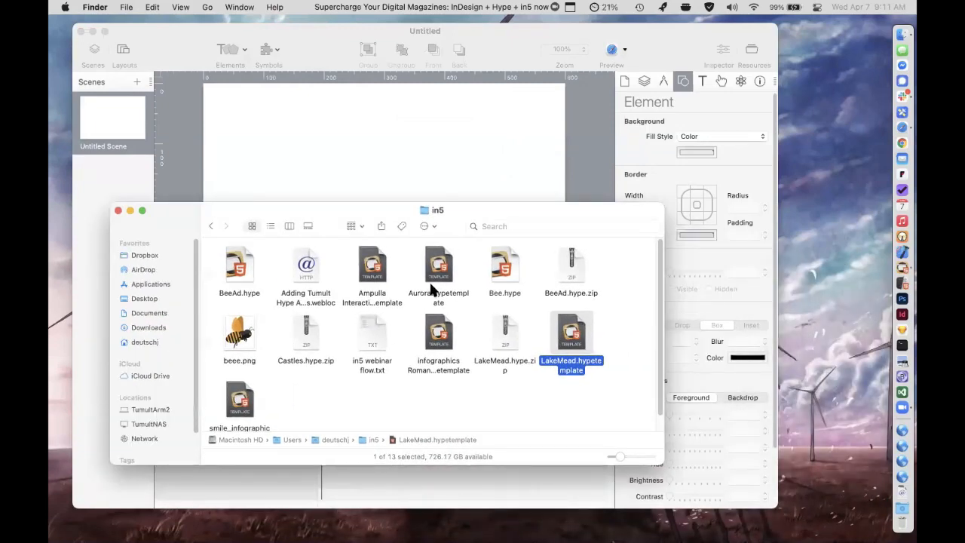
left_click(445, 281)
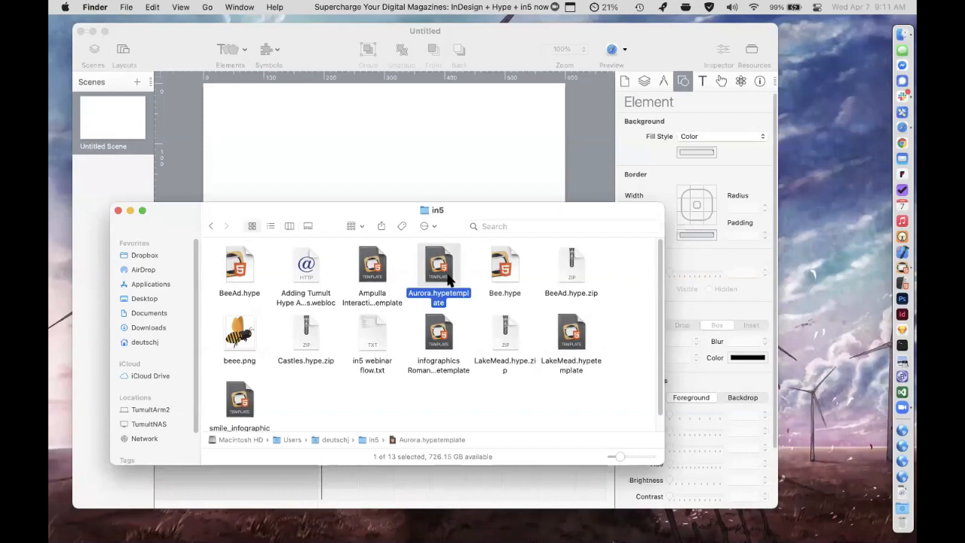
double_click(451, 281)
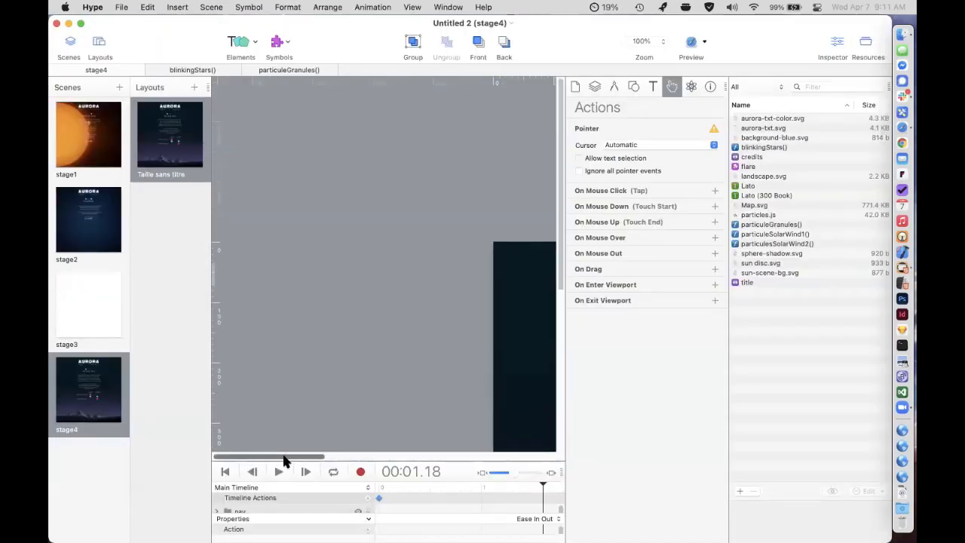
Preview the Aurora document in the browser, advance through its stages to "Around Earth", and close the preview.
left_click(690, 44)
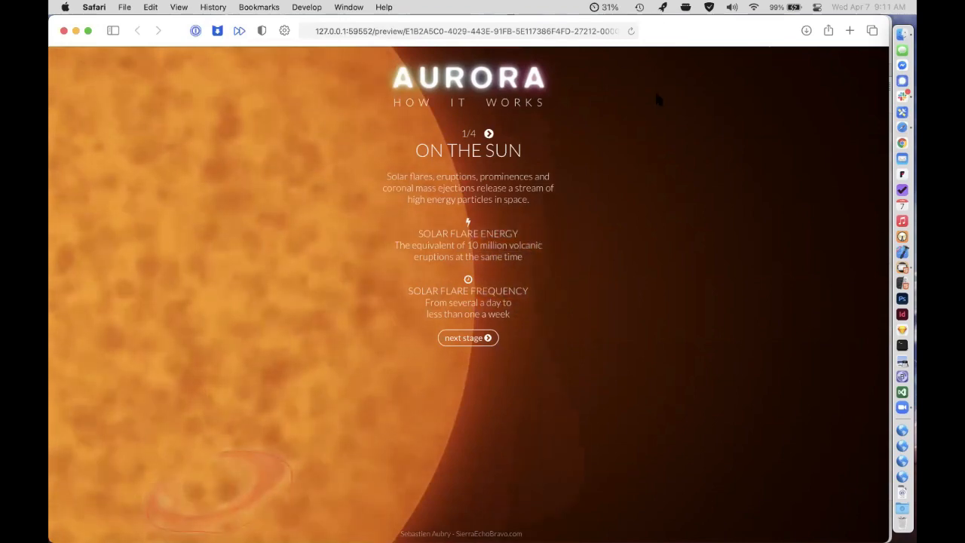
left_click(474, 341)
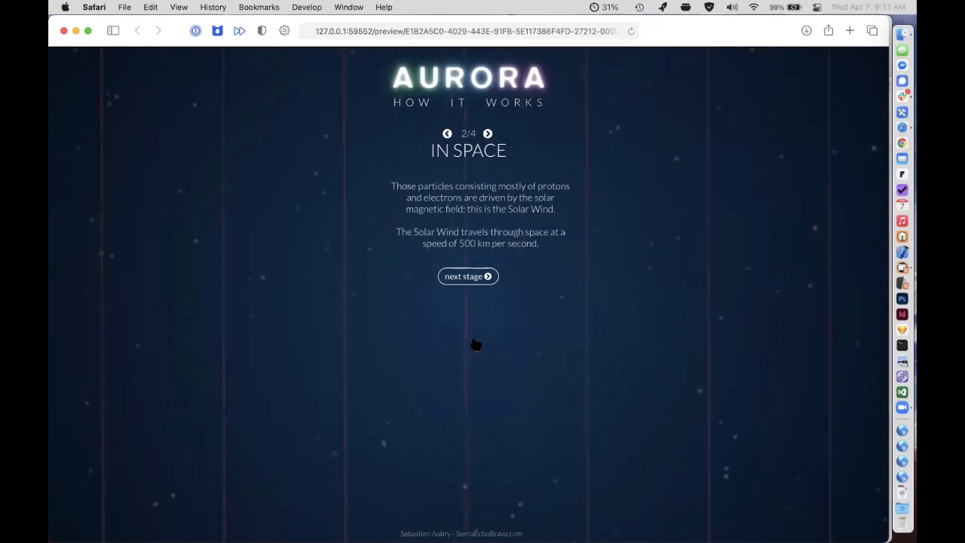
left_click(485, 278)
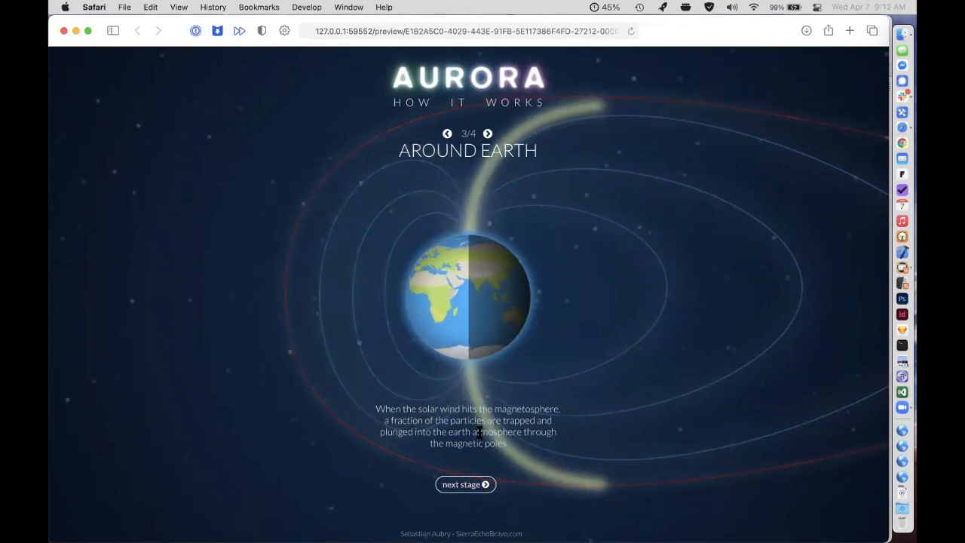
key("super+w")
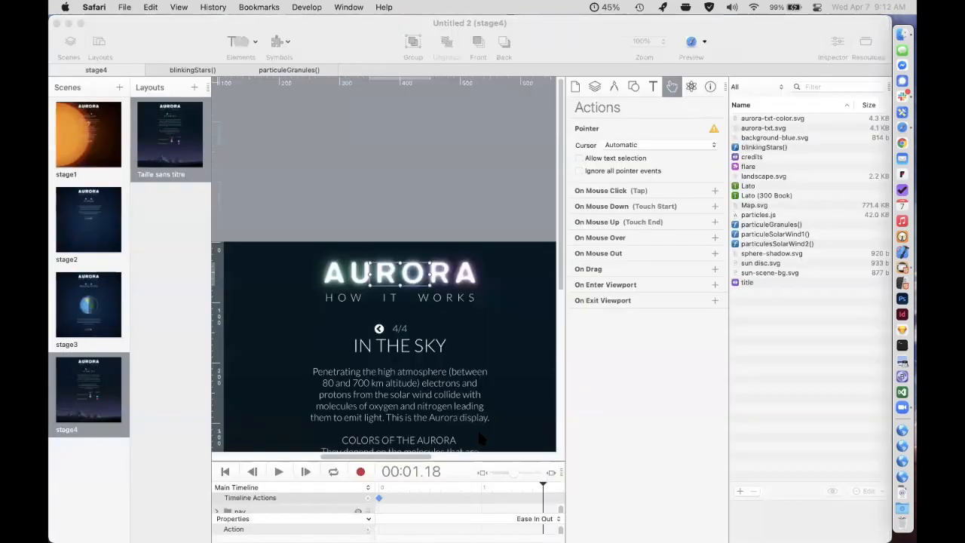
Create a new blank Hype document.
left_click(356, 27)
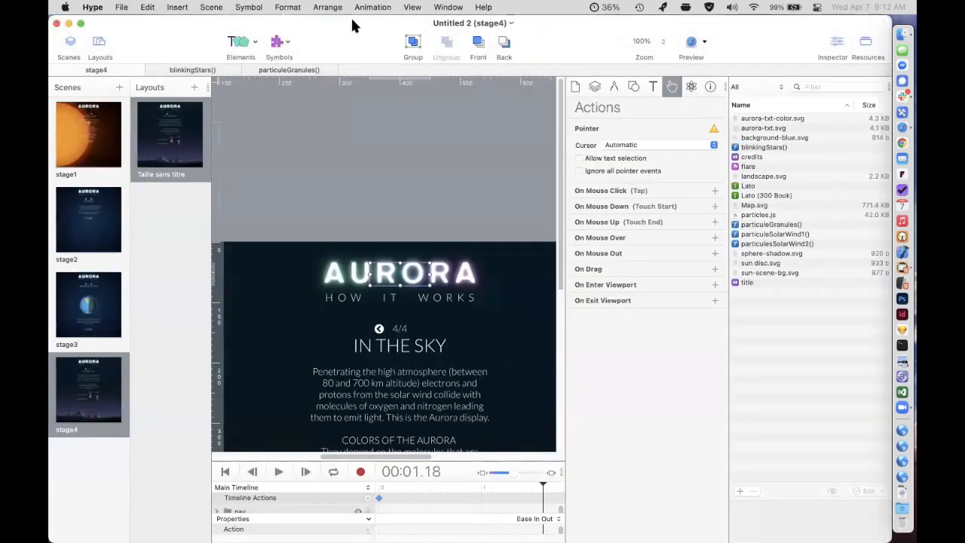
key("super+n")
left_click_drag(317, 47, 336, 46)
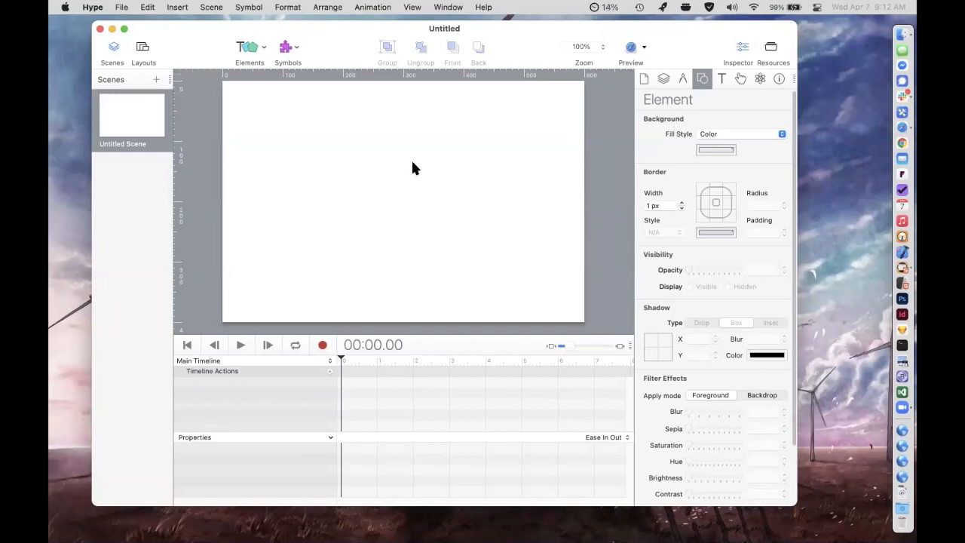
Add a rectangle to the scene and change its background color to light blue.
left_click(247, 47)
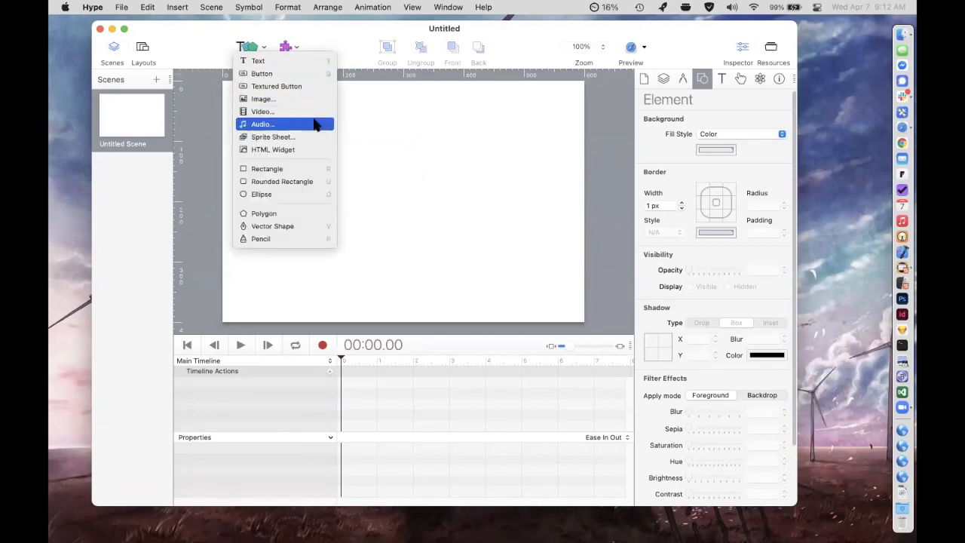
left_click(329, 175)
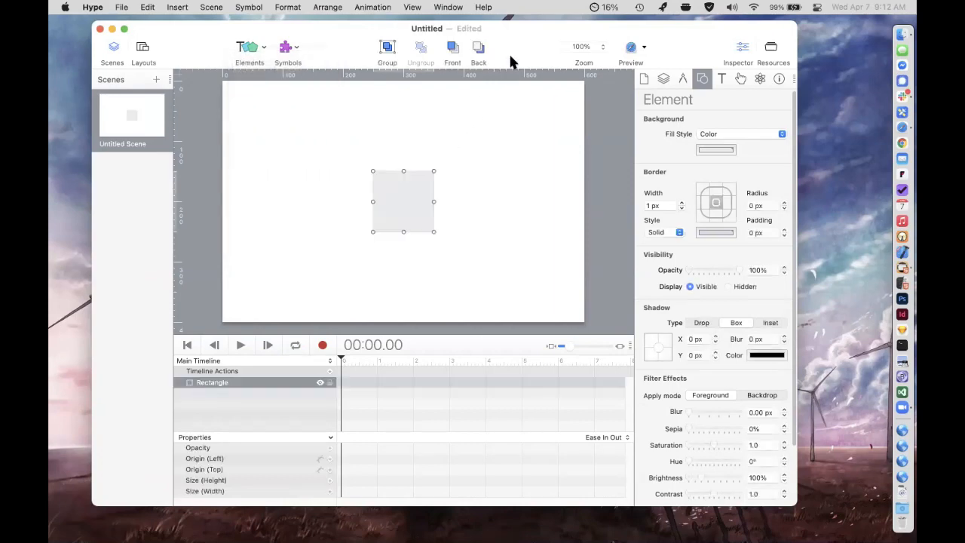
left_click_drag(513, 60, 481, 62)
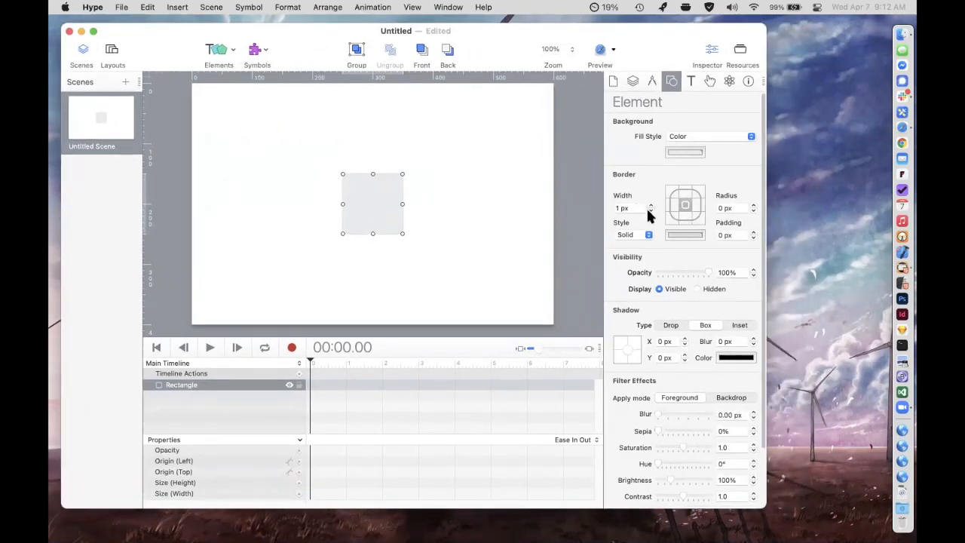
left_click(685, 152)
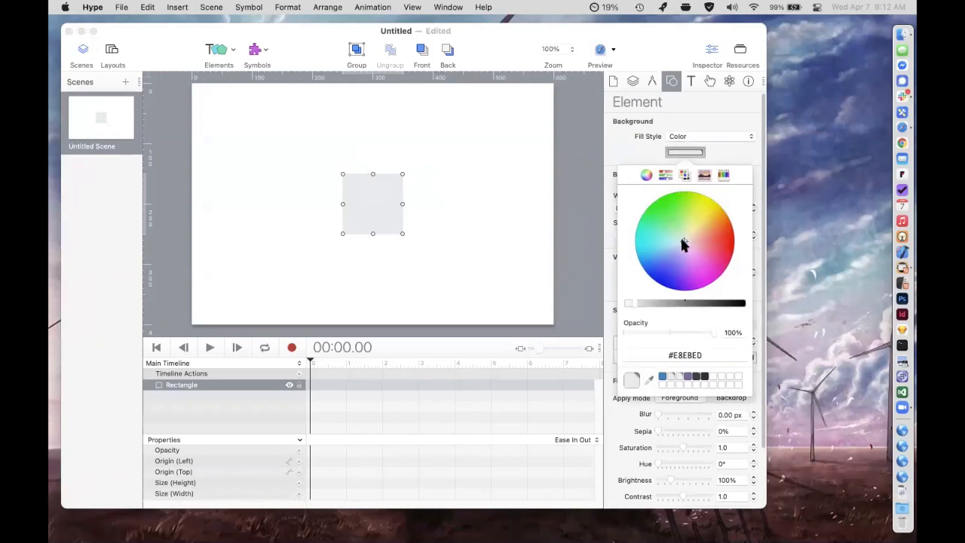
left_click_drag(681, 238, 675, 261)
Move the blue rectangle to the scene's upper-left corner and stretch it to cover the whole scene.
left_click(362, 198)
left_click_drag(363, 198, 210, 104)
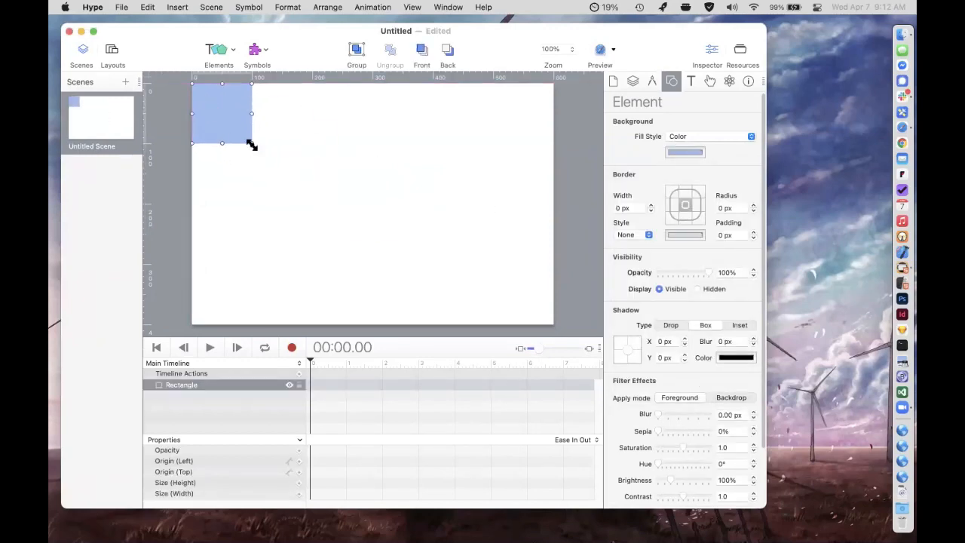
left_click_drag(252, 145, 553, 324)
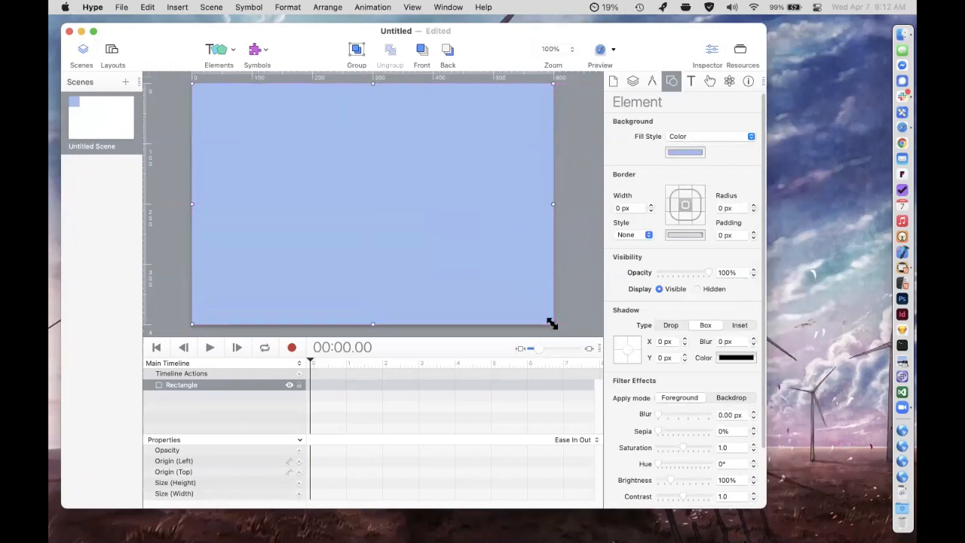
Add a text element reading "Bee Lifecycle" and place it near the scene's upper-left corner.
left_click(217, 53)
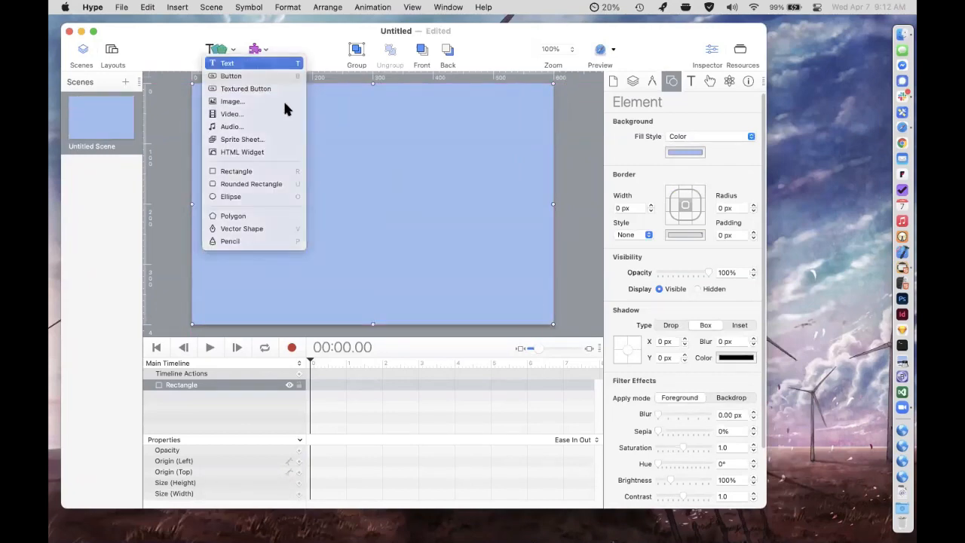
key("Return")
type("Beee L")
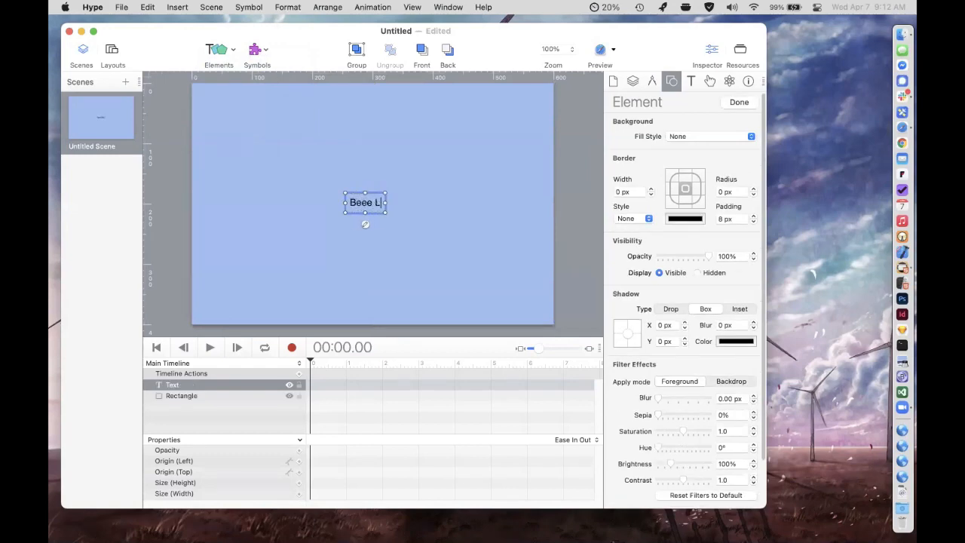
key("BackSpace")
key("BackSpace")
key("BackSpace")
type("Lifecycle")
left_click(441, 183)
left_click_drag(368, 200, 244, 115)
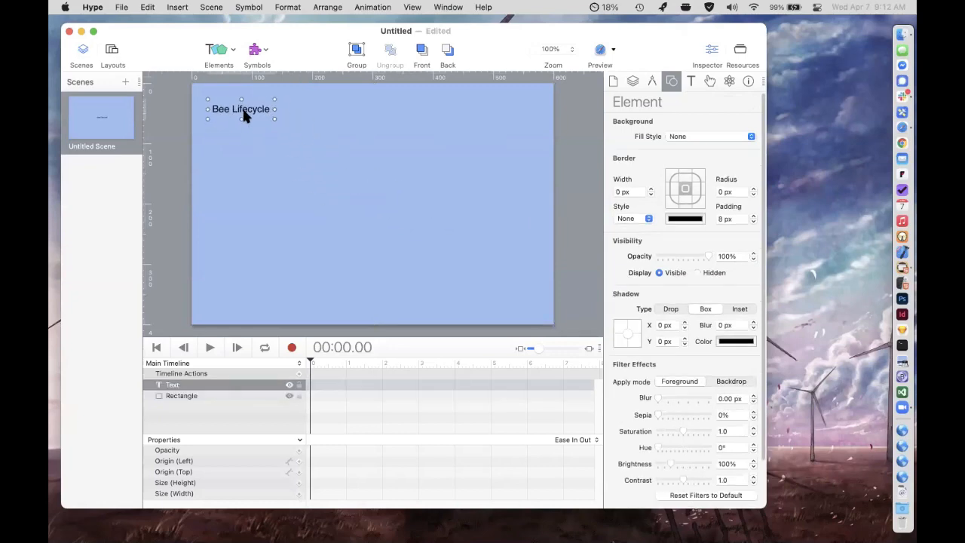
Add the Google font New Tegomin for the "Bee Lifecycle" title and enlarge the text to 41 px.
left_click(691, 81)
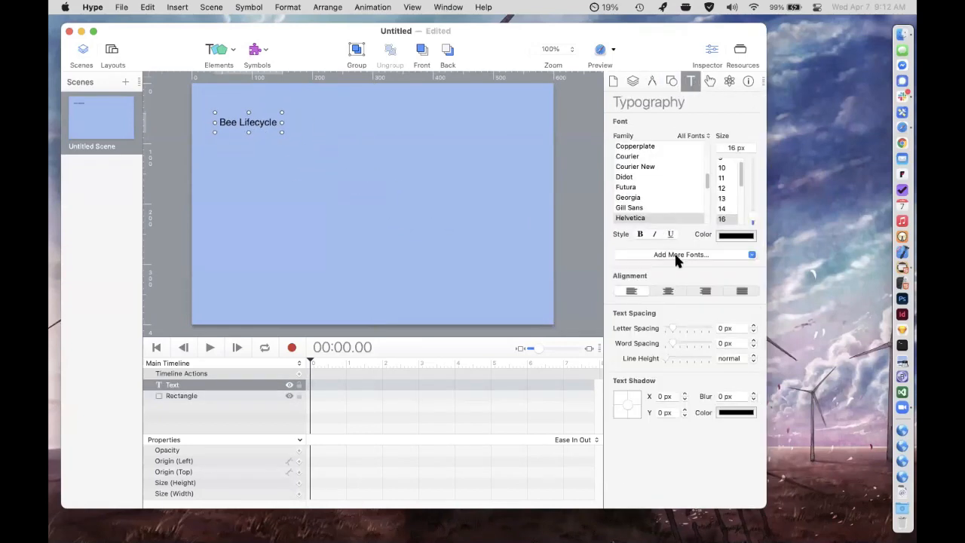
left_click(677, 256)
left_click(681, 270)
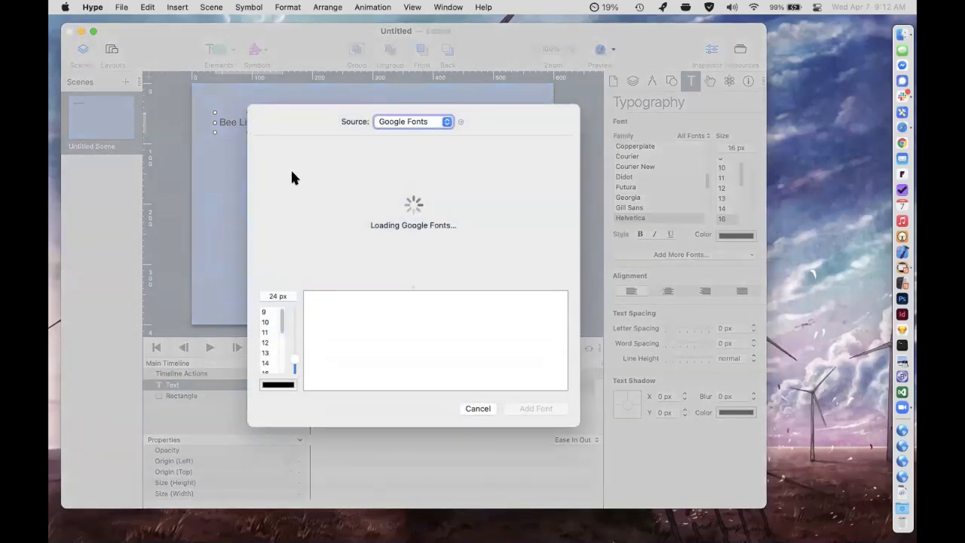
left_click(296, 196)
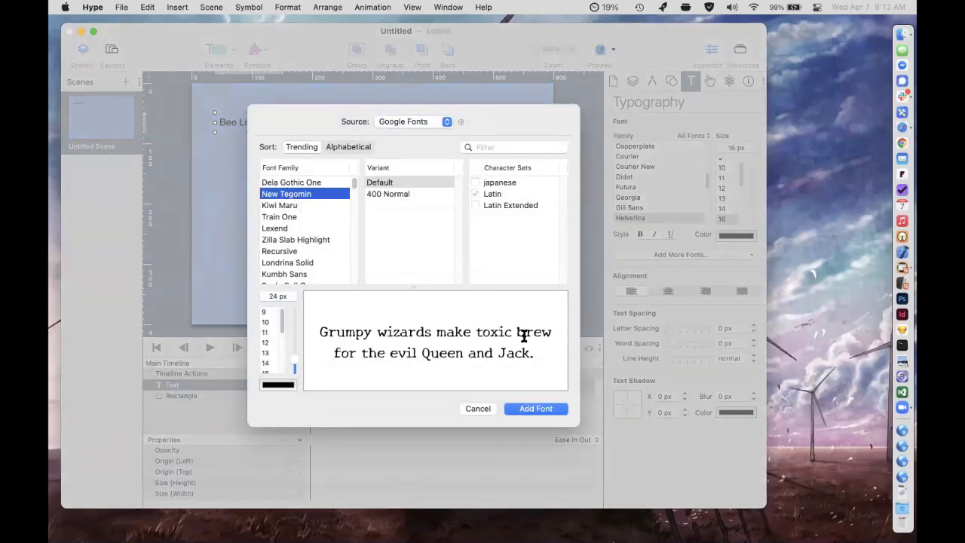
left_click(537, 408)
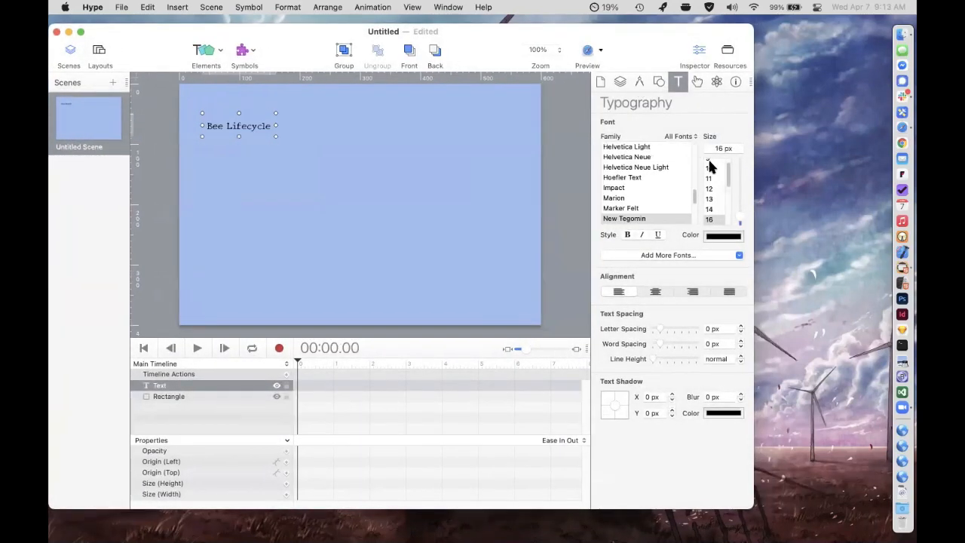
left_click_drag(736, 211, 741, 198)
left_click_drag(304, 32, 321, 28)
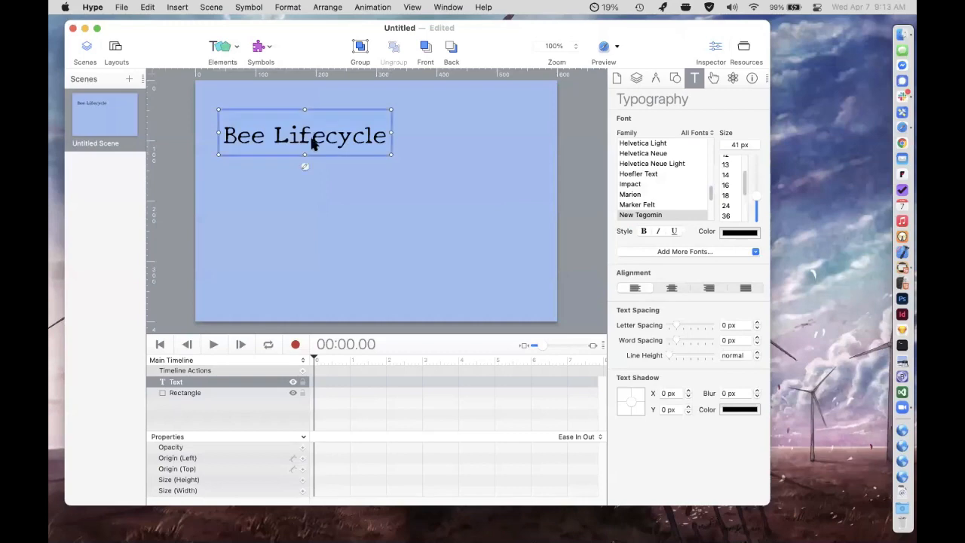
Edit the title's inner HTML to wrap the word "Lifecycle" in a span with the style color:red.
double_click(302, 167)
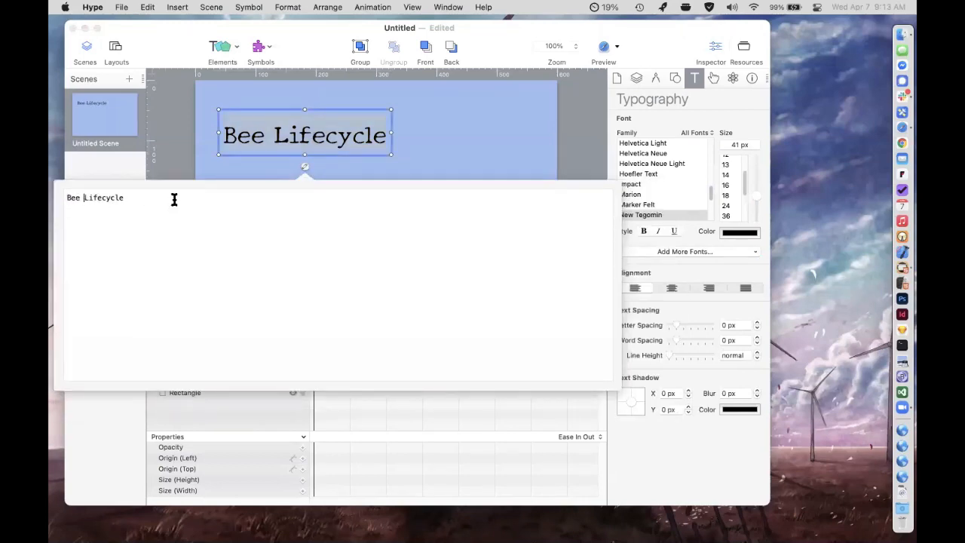
type("<span")
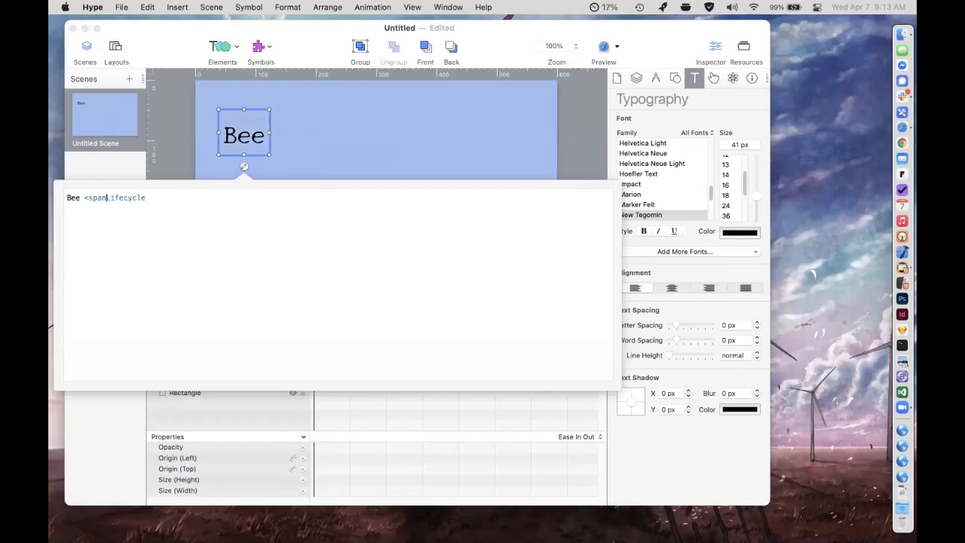
type(" style =\"color:red\">Lifecycle")
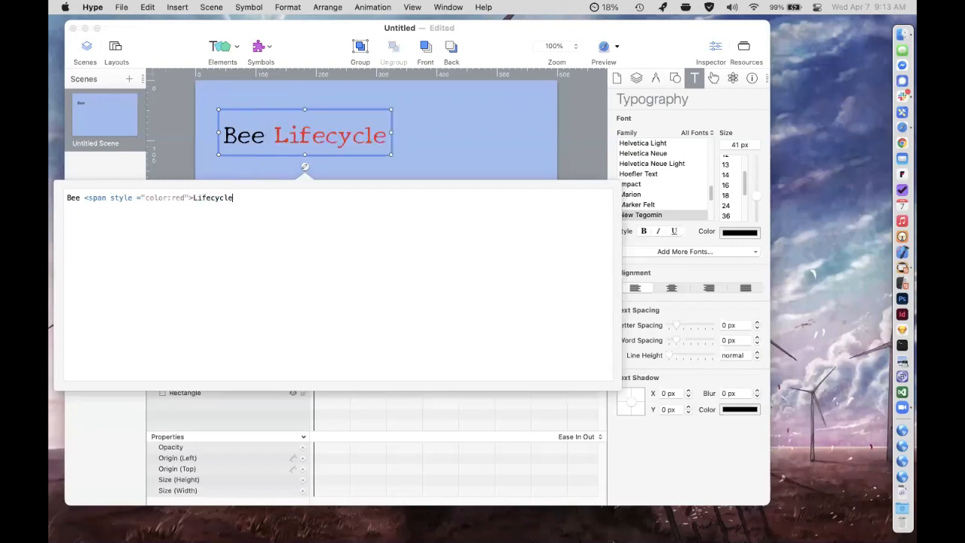
type("/")
key("BackSpace")
type("/</")
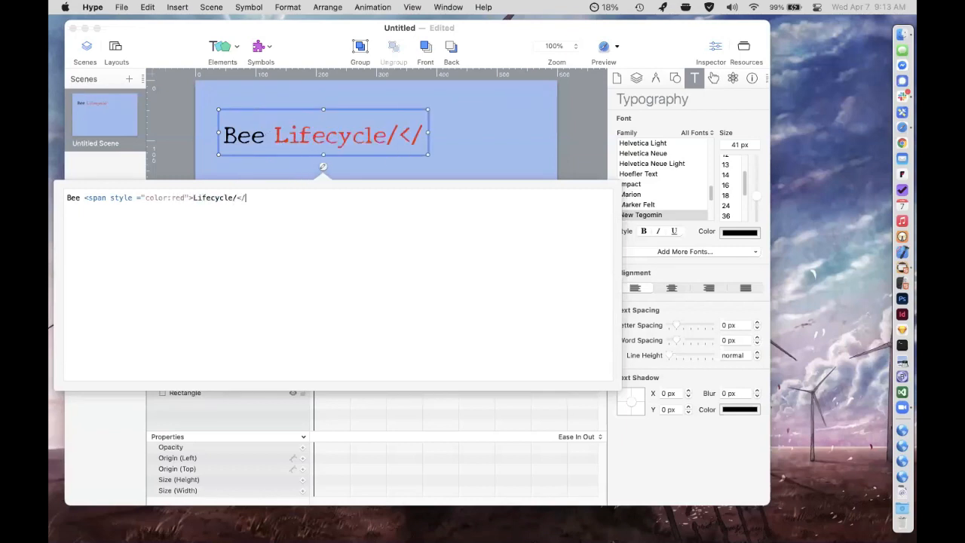
key("BackSpace")
key("BackSpace")
key("BackSpace")
type("</spa")
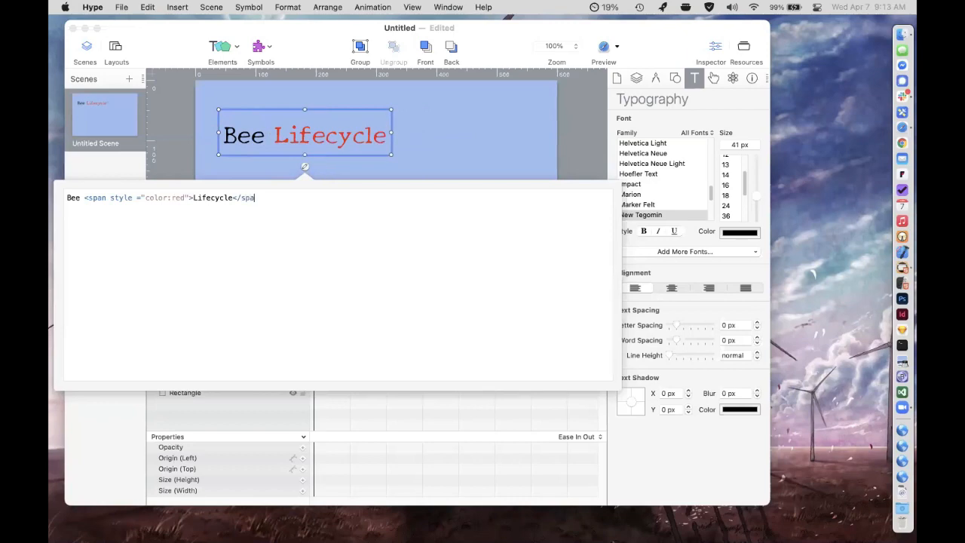
type("n><sup>1</sup>")
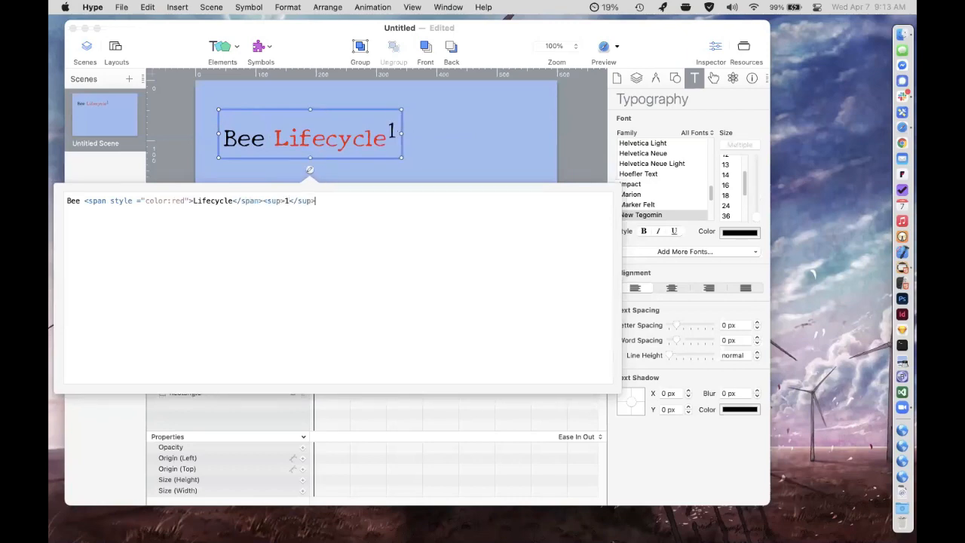
Complete the closing span tag, append <sup>1</sup> to the title, and shift the title slightly toward the scene's upper-left corner.
left_click(385, 137)
left_click_drag(319, 139, 305, 120)
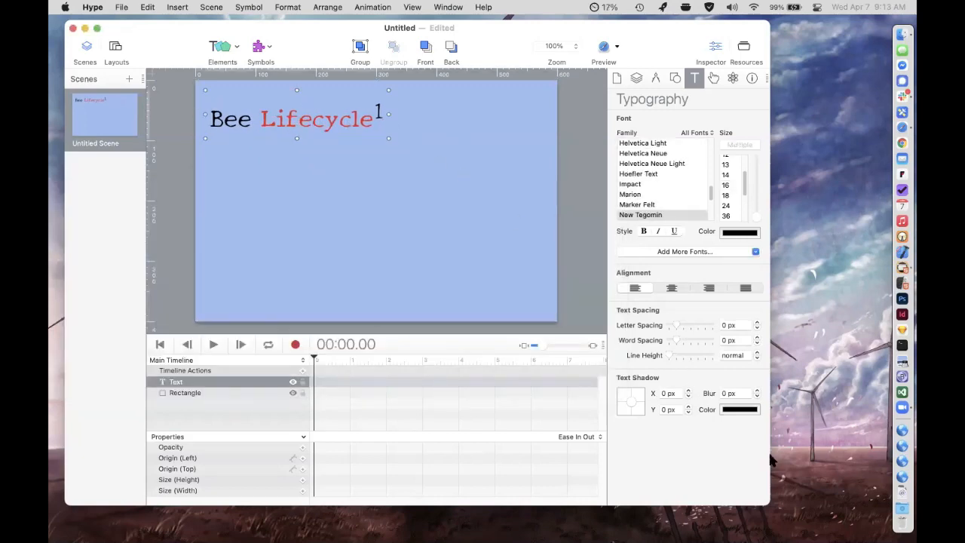
Insert beee.png from the in5 folder below the title and scale the bee image down.
left_click(904, 492)
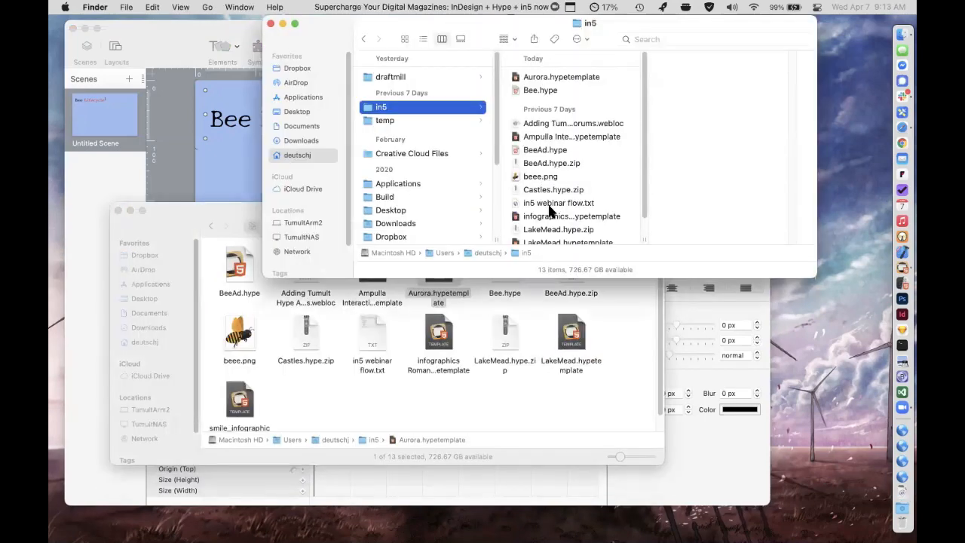
key("super+w")
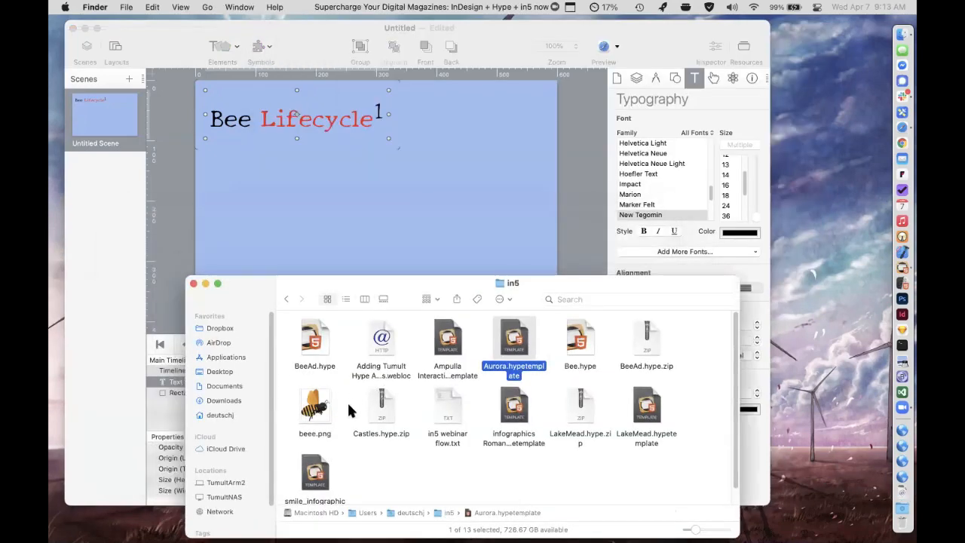
left_click_drag(312, 388, 276, 237)
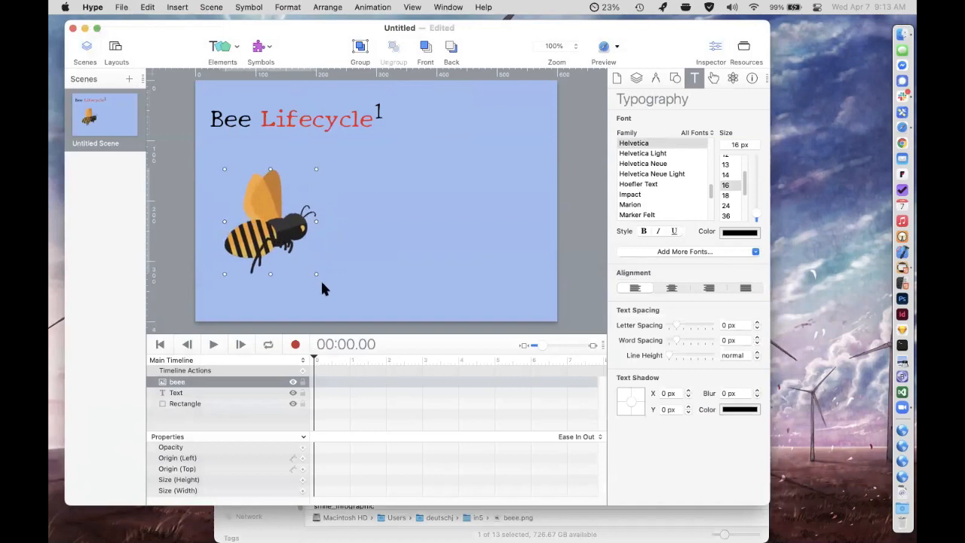
left_click_drag(314, 272, 262, 231)
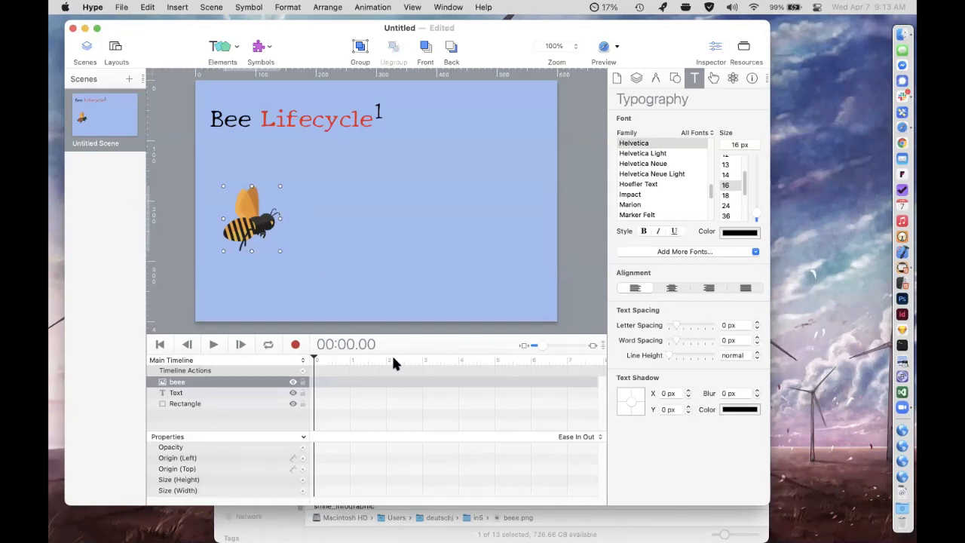
Record a 2-second animation moving the bee from the scene's left side to its upper-right area, and review the movement on the timeline.
left_click(296, 345)
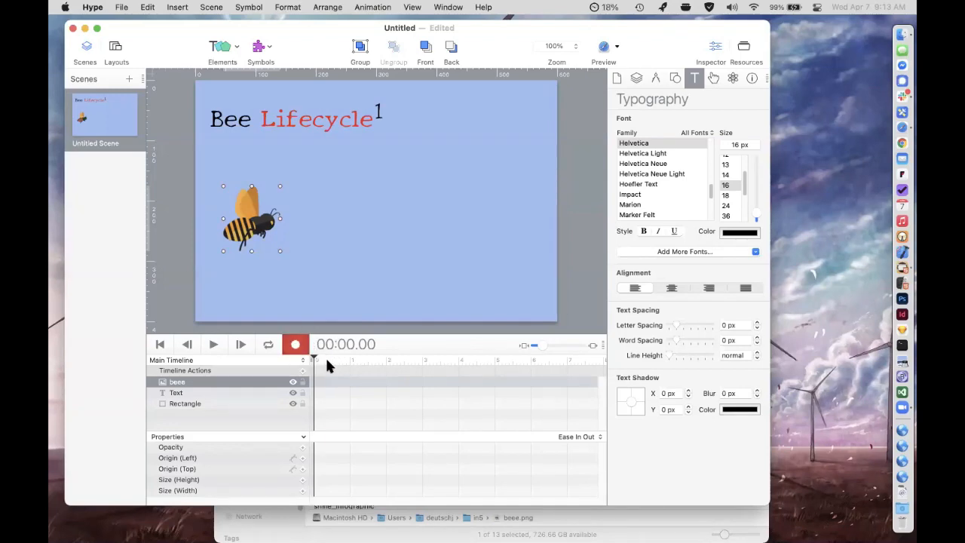
left_click_drag(326, 360, 386, 360)
left_click_drag(257, 230, 484, 191)
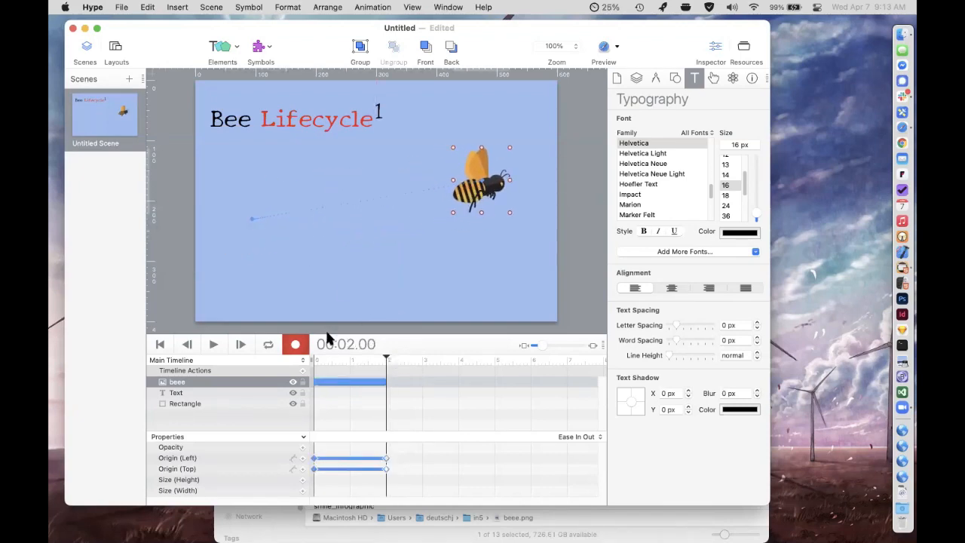
left_click(295, 344)
left_click(214, 344)
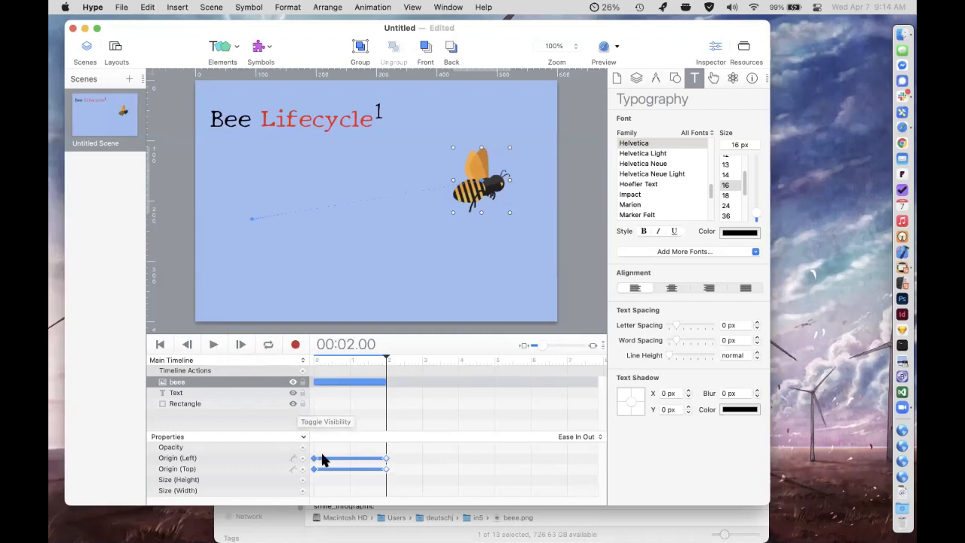
left_click(319, 473)
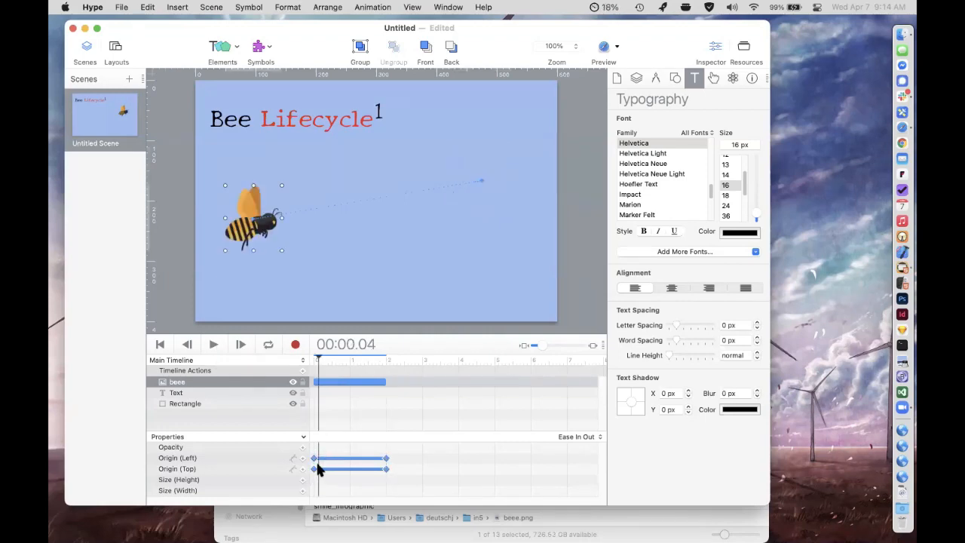
left_click(315, 360)
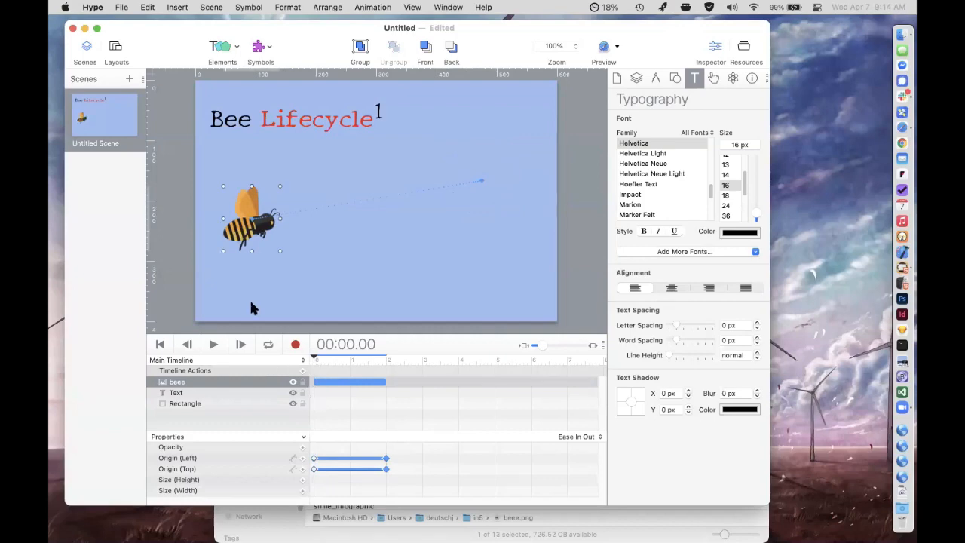
left_click(235, 241)
left_click(386, 361)
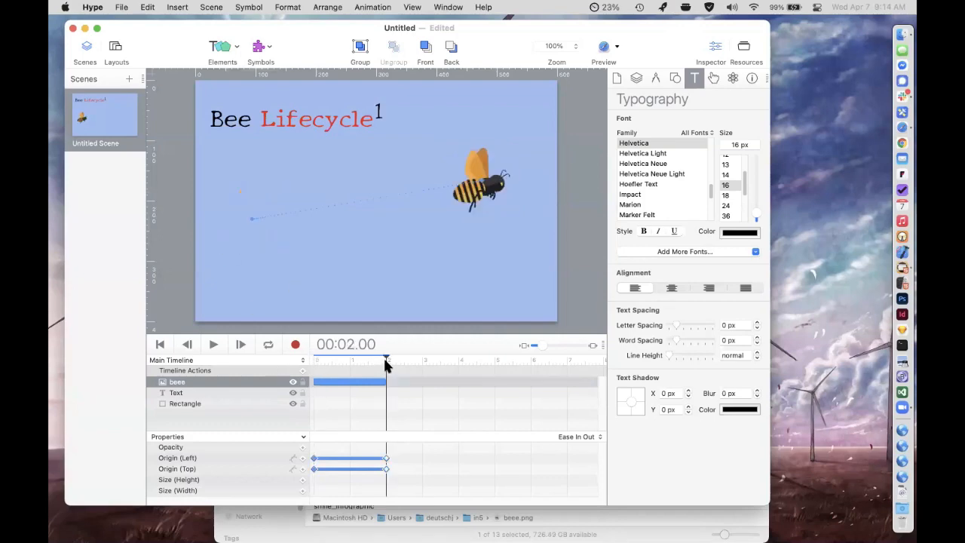
Try extending the bee's animation to 3 seconds with a downward move, undo that extension, and return the timeline to 2 seconds.
left_click_drag(393, 355, 422, 354)
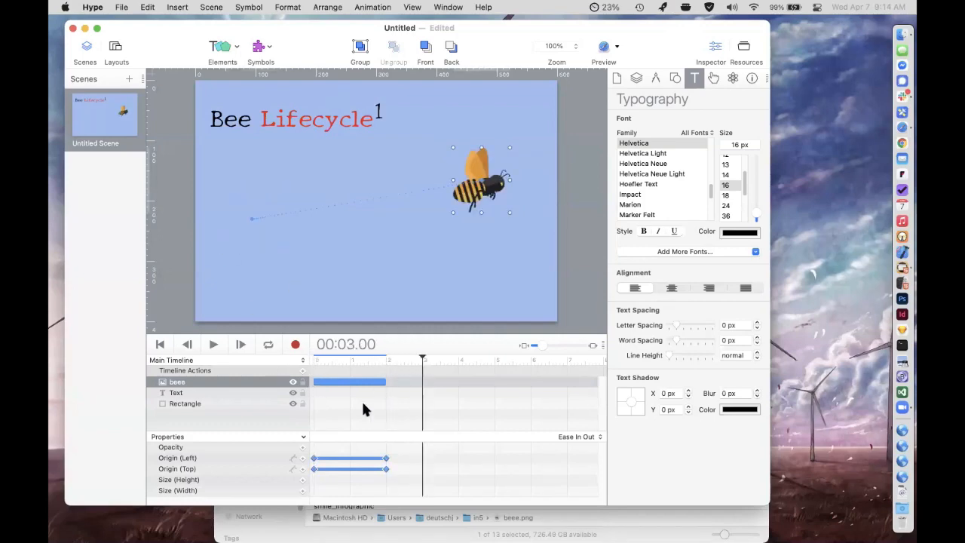
left_click(298, 468)
left_click_drag(482, 195, 493, 257)
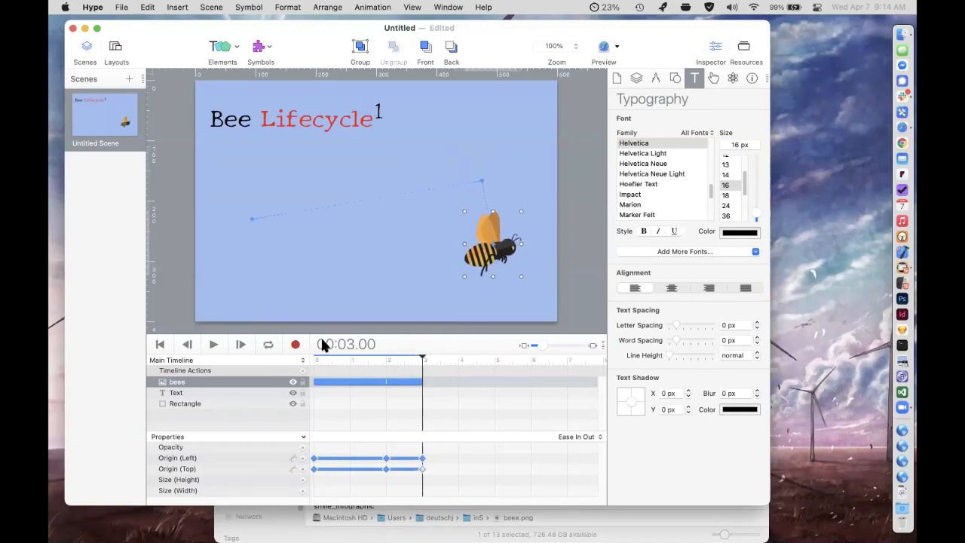
left_click(214, 344)
key("Delete")
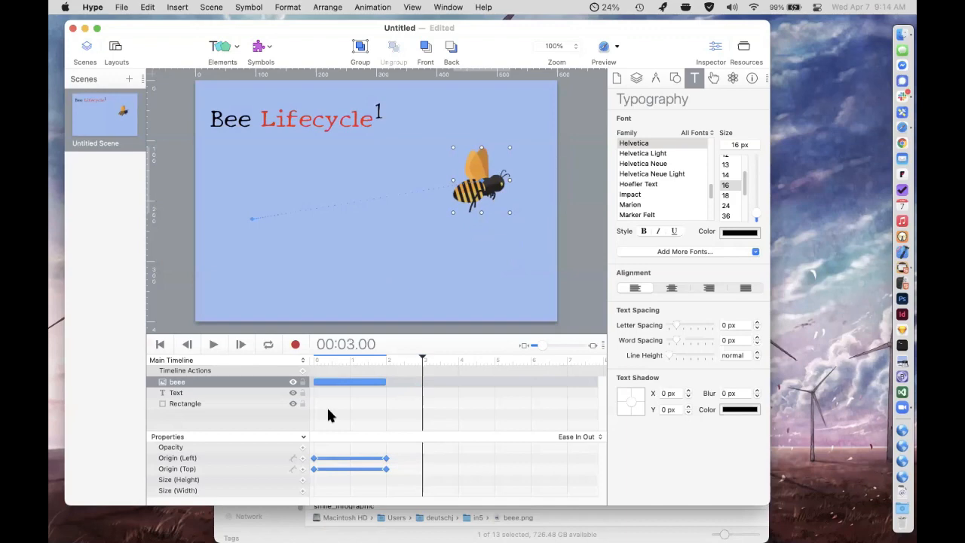
left_click(354, 360)
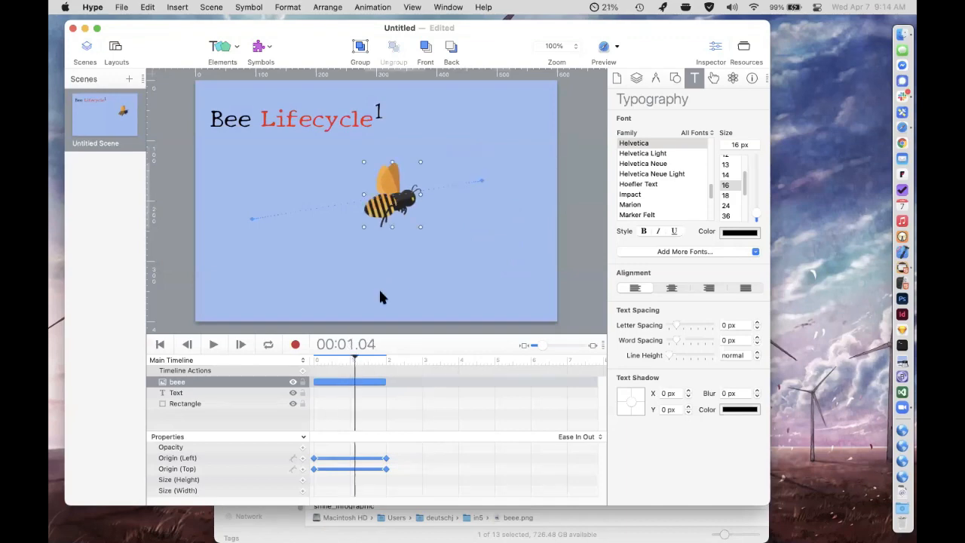
left_click(386, 360)
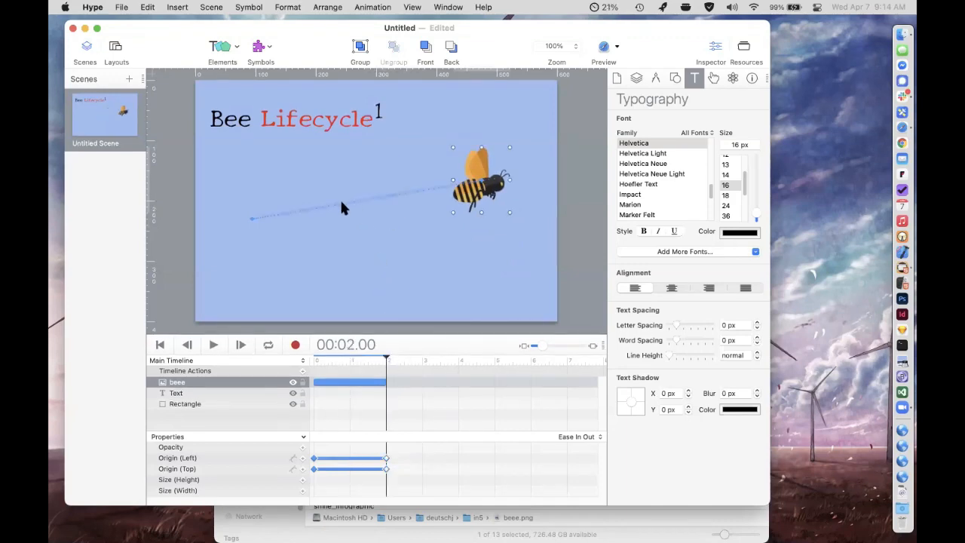
Lighten the background rectangle's fill color to #B8D6EF and lock the rectangle.
left_click(389, 172)
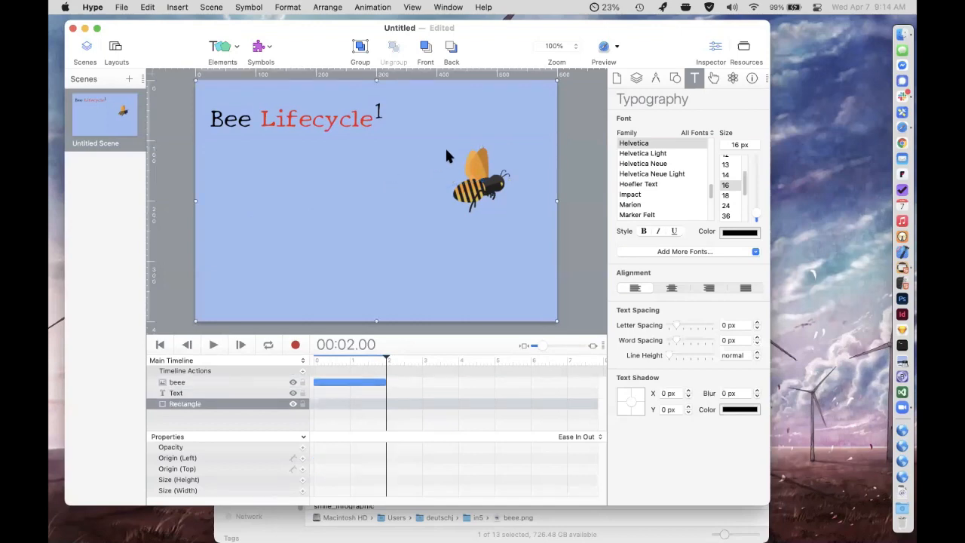
left_click(673, 78)
left_click(679, 151)
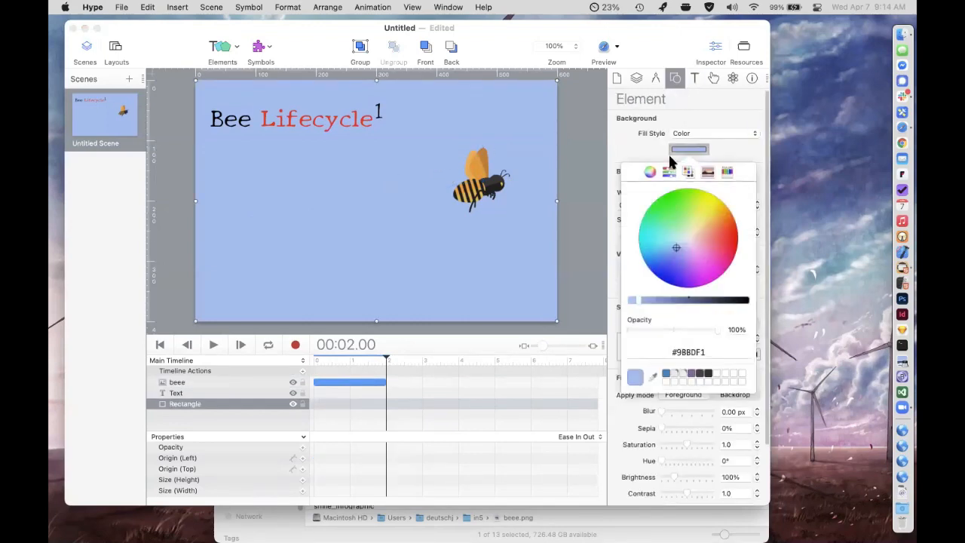
left_click_drag(677, 248, 680, 244)
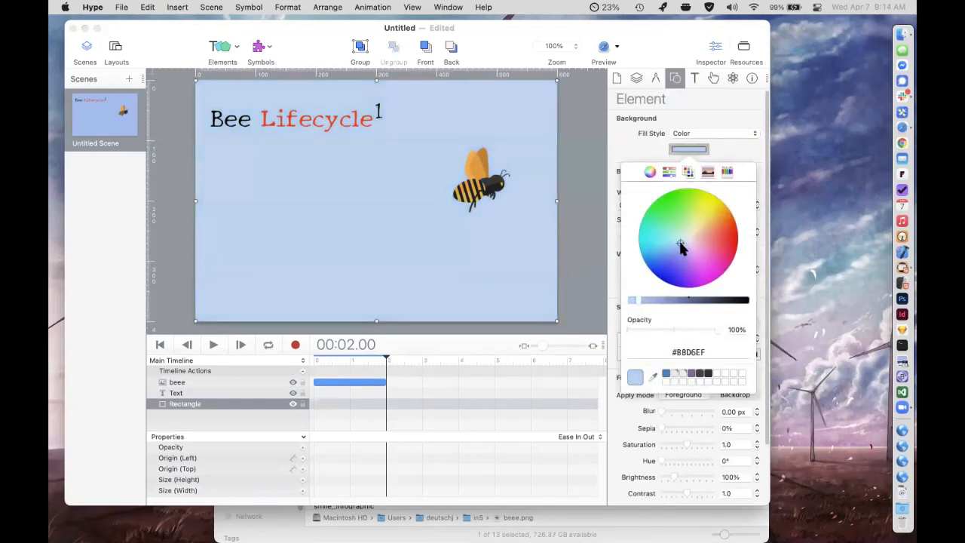
left_click(576, 158)
left_click(478, 184)
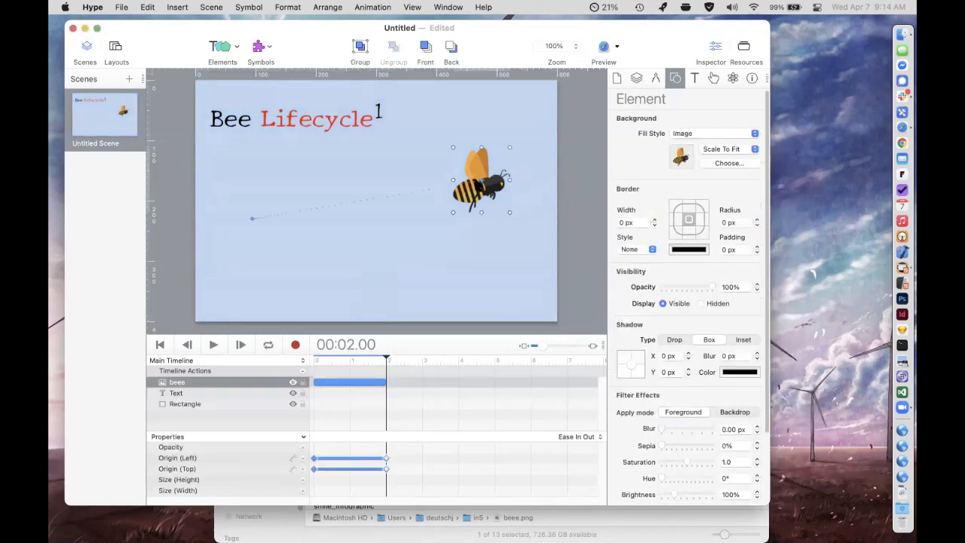
left_click(302, 404)
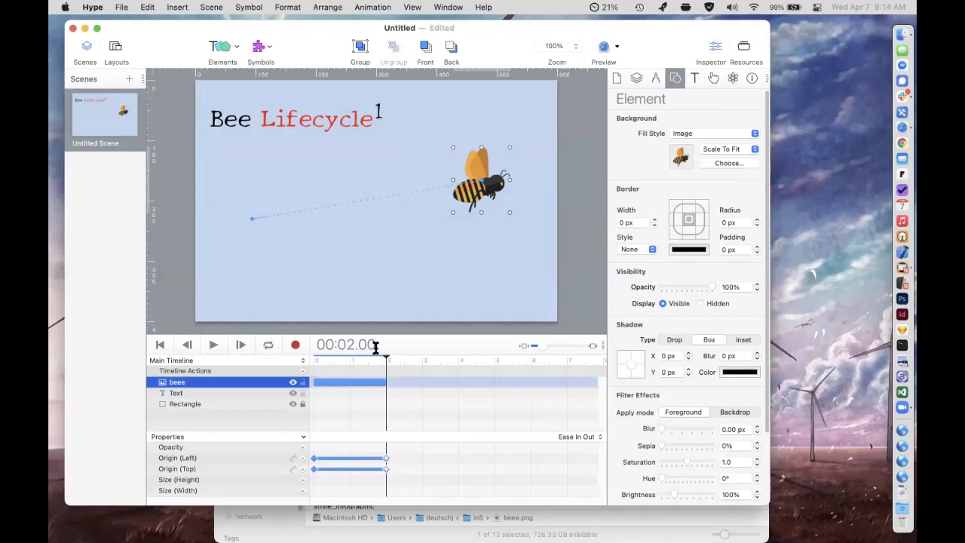
Bend the bee's straight motion path upward into an arch and adjust the curve handle at its added point.
left_click_drag(374, 359, 387, 359)
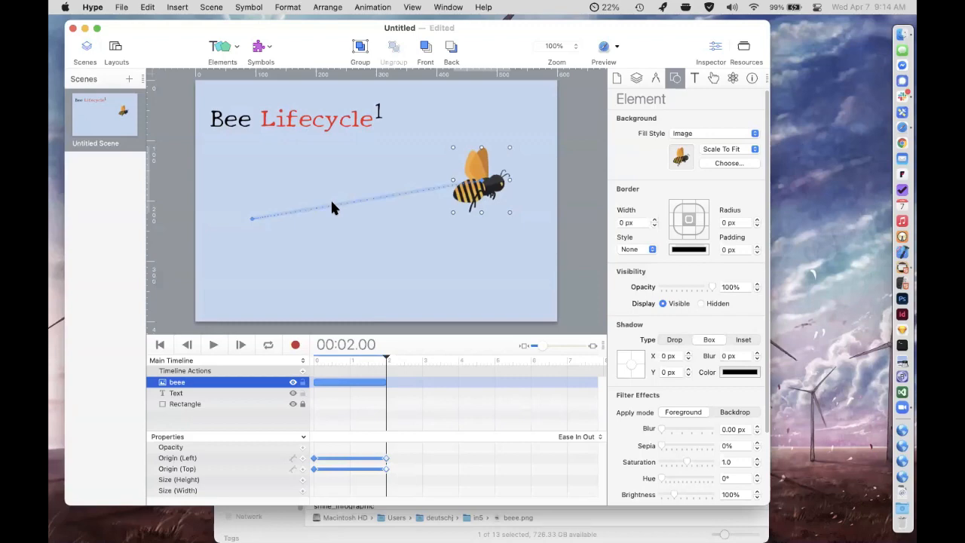
left_click_drag(332, 203, 334, 165)
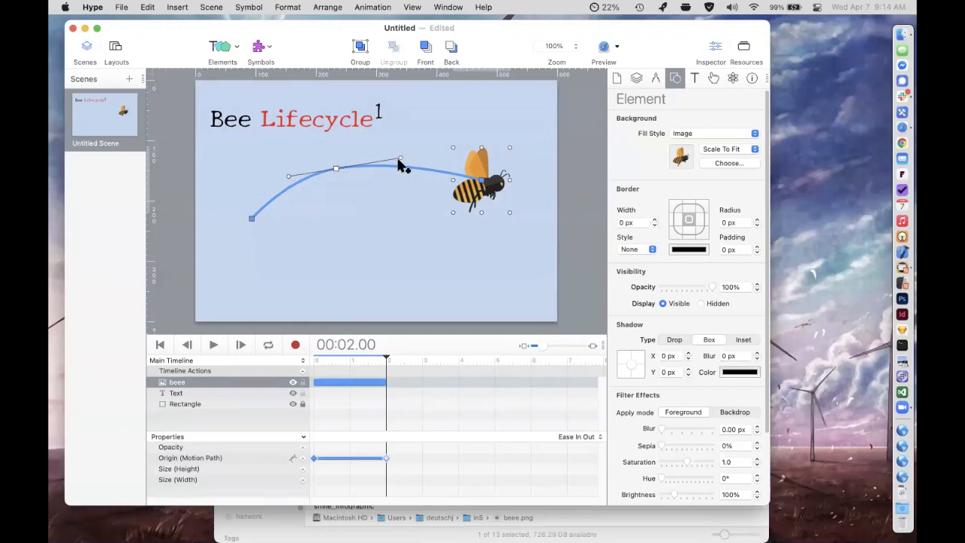
mouse_move(400, 159)
left_mouse_down()
mouse_move(423, 148)
mouse_move(398, 152)
left_mouse_up()
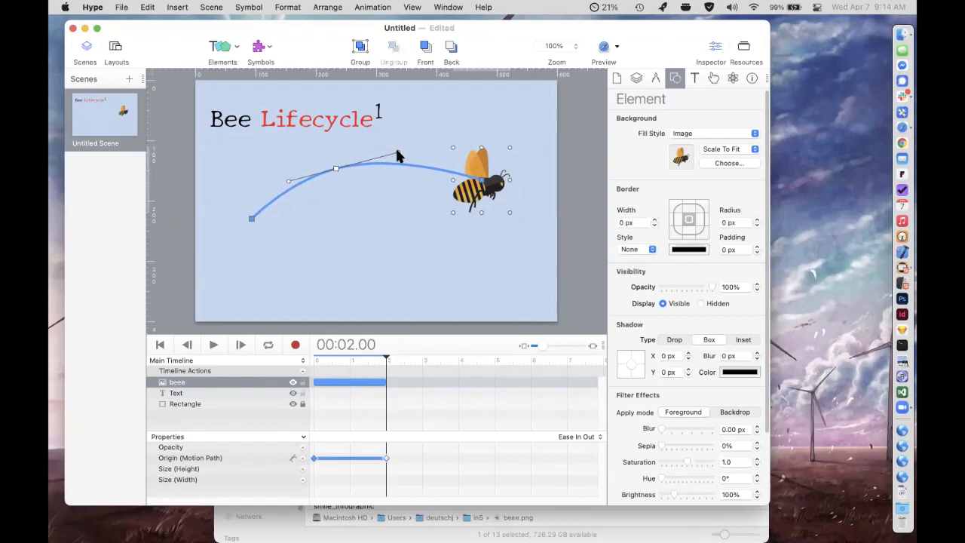
Make the bee's rotation follow its motion path and play the animation from the start.
left_click(655, 78)
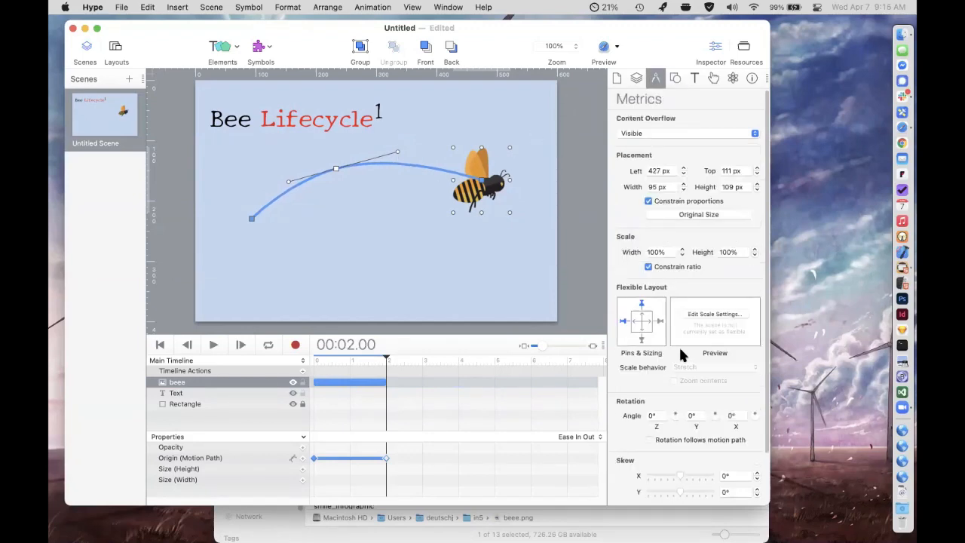
left_click(650, 440)
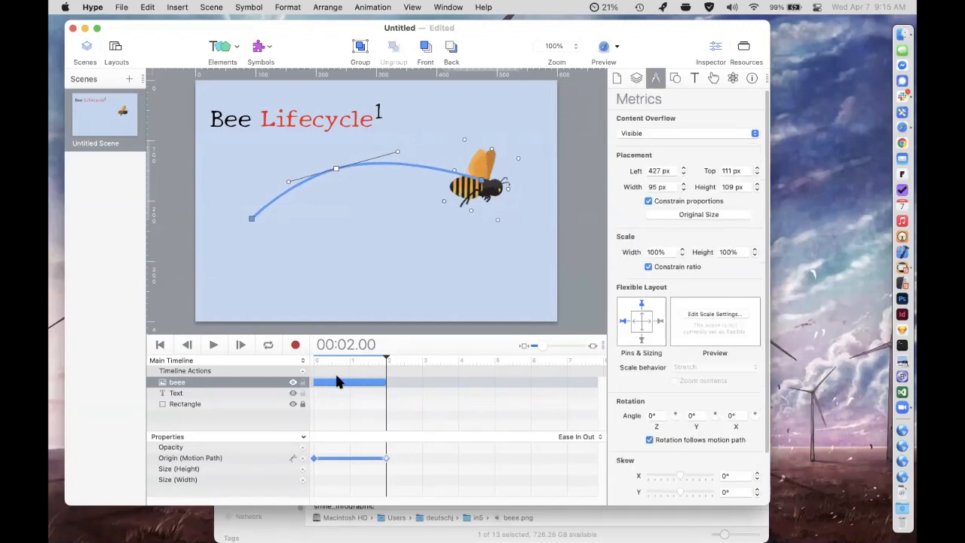
left_click_drag(386, 359, 305, 368)
left_click(282, 315)
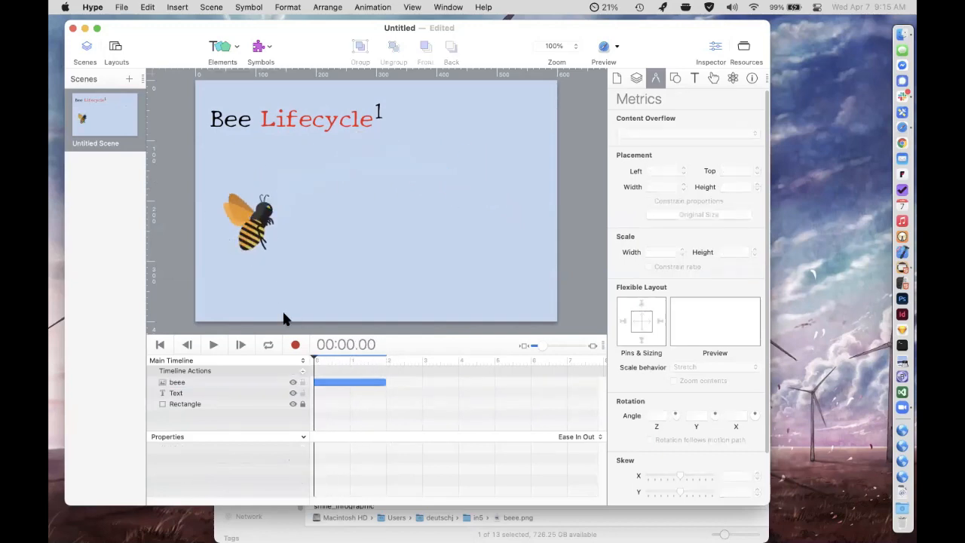
left_click(223, 344)
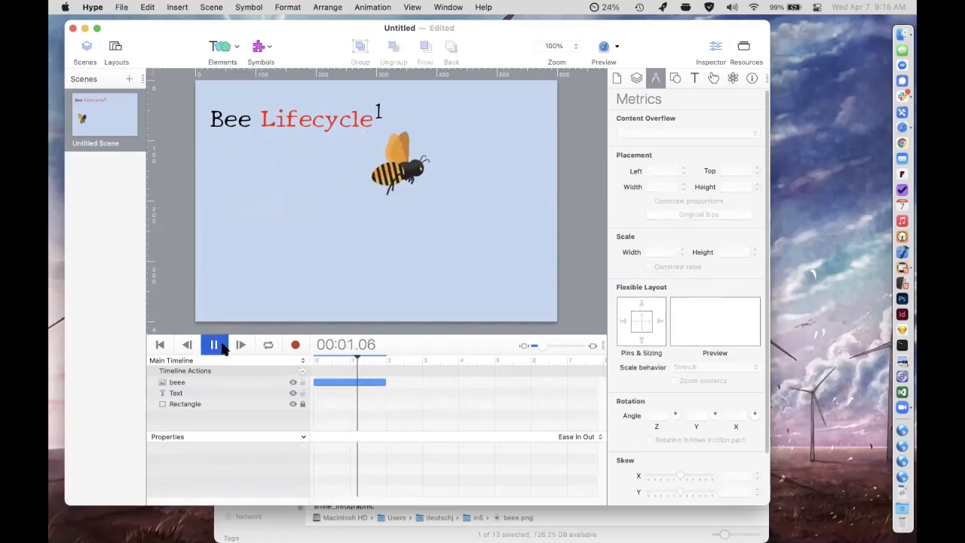
Preview the scene in Safari, inspect the bee's HTML element, and return to the Hype document.
left_click(604, 47)
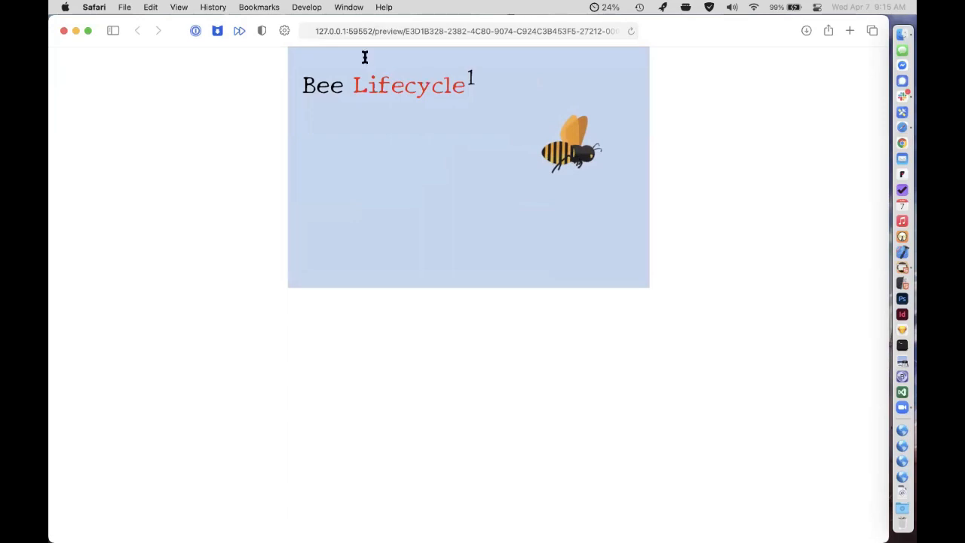
mouse_move(444, 87)
left_mouse_down()
mouse_move(328, 90)
mouse_move(432, 88)
left_mouse_up()
right_click(560, 149)
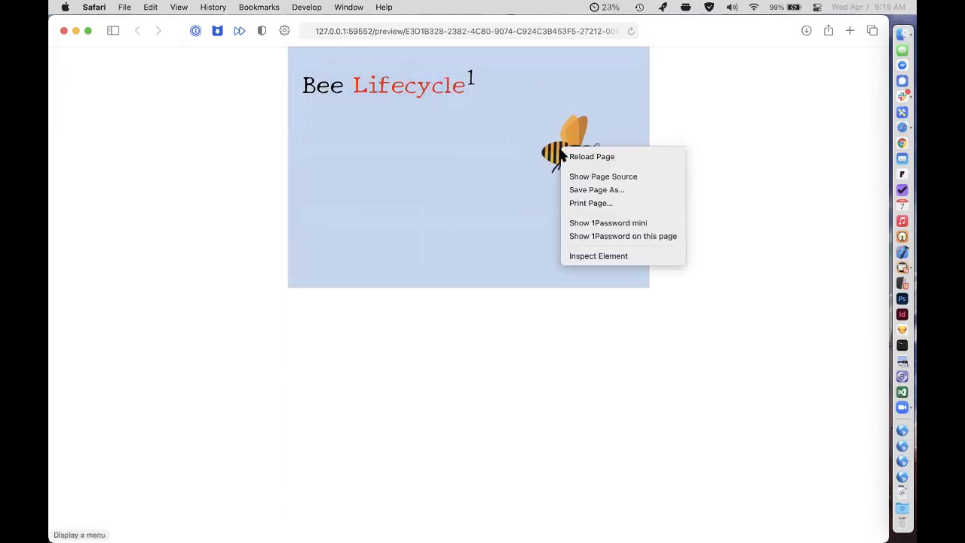
left_click(596, 256)
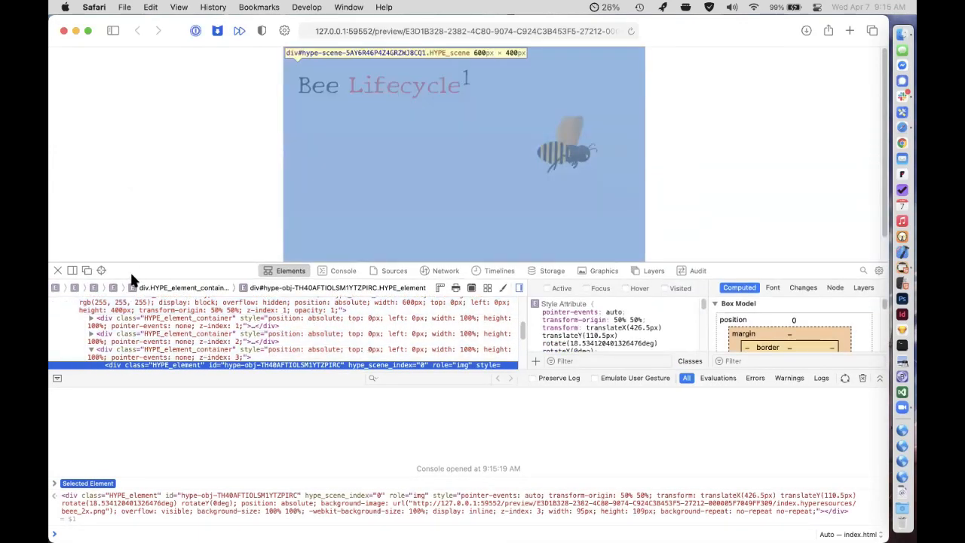
left_click(60, 262)
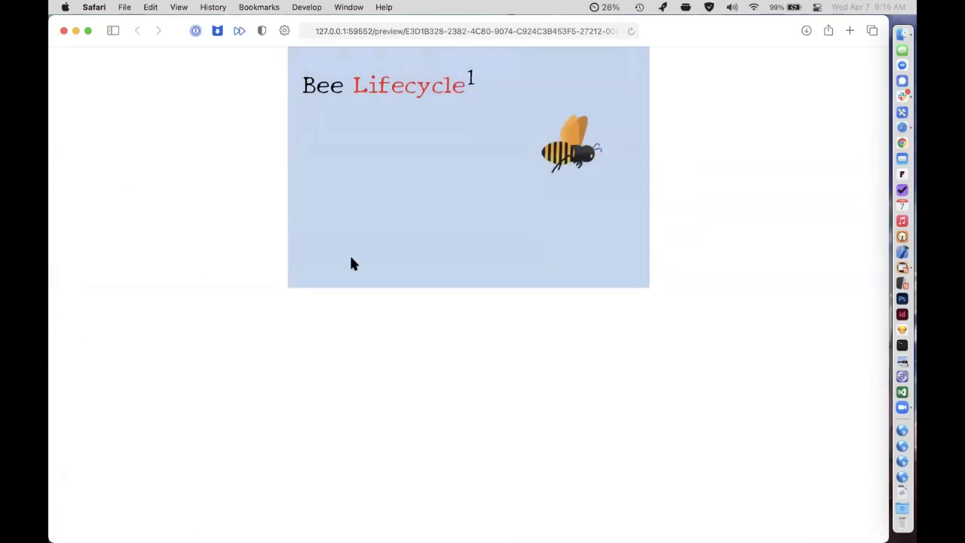
key("super+w")
left_click(304, 28)
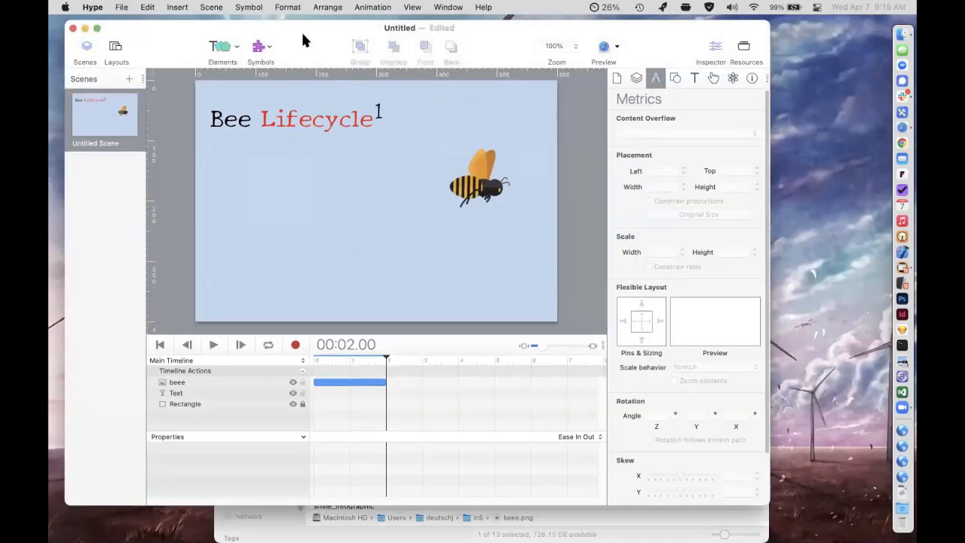
Add a second scene containing a text element that reads "Scene 2" near its center.
left_click(479, 185)
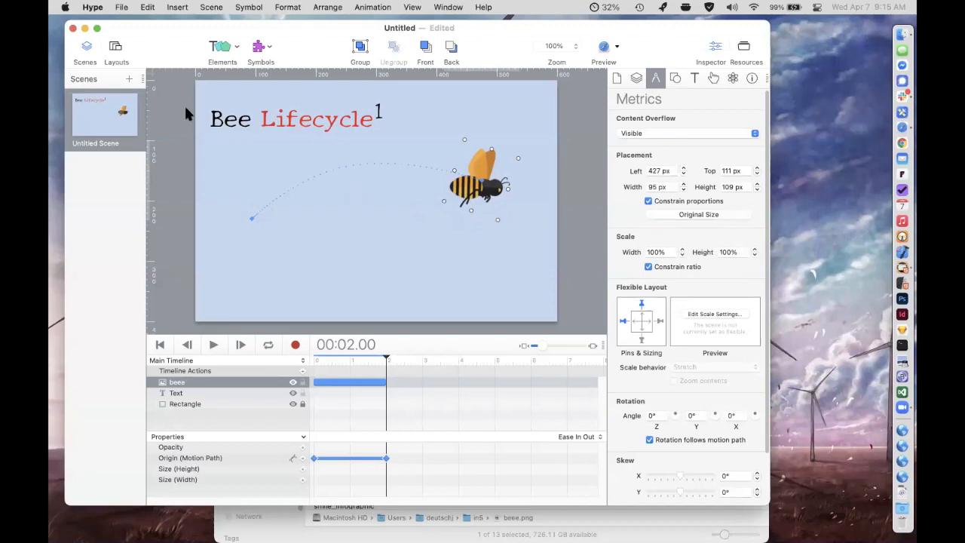
left_click(129, 80)
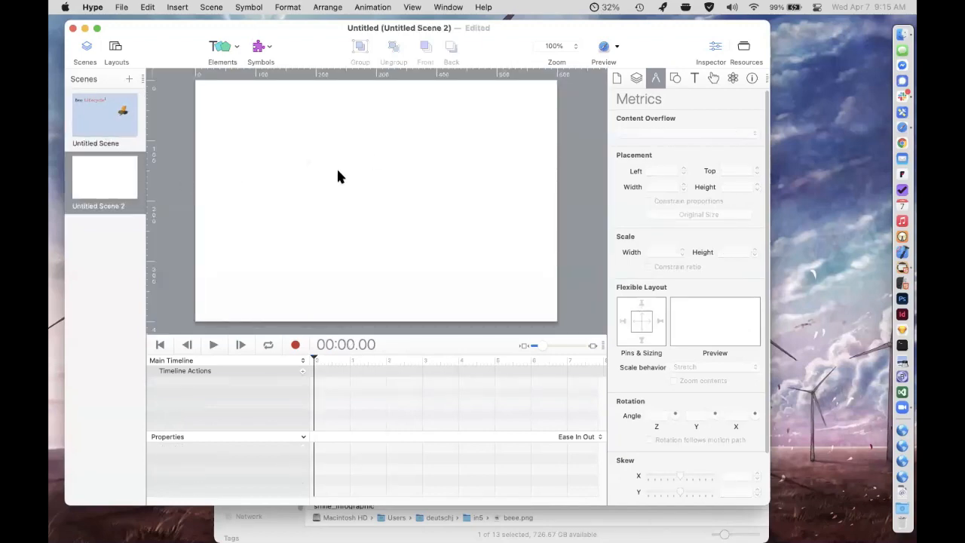
type("tled Scene")
type(" 2")
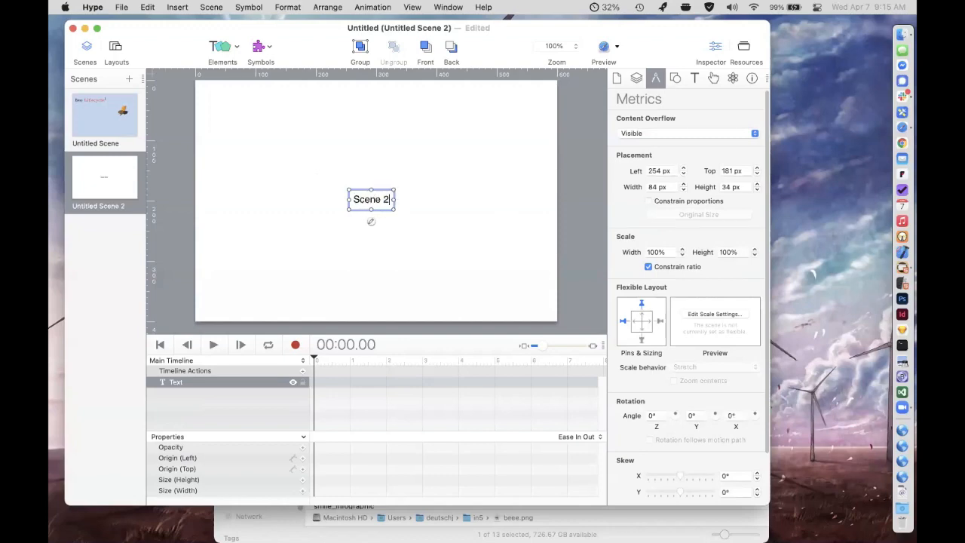
left_click(288, 113)
Add a button to the first scene and position it near the scene's lower-right corner, below the bee.
left_click(92, 106)
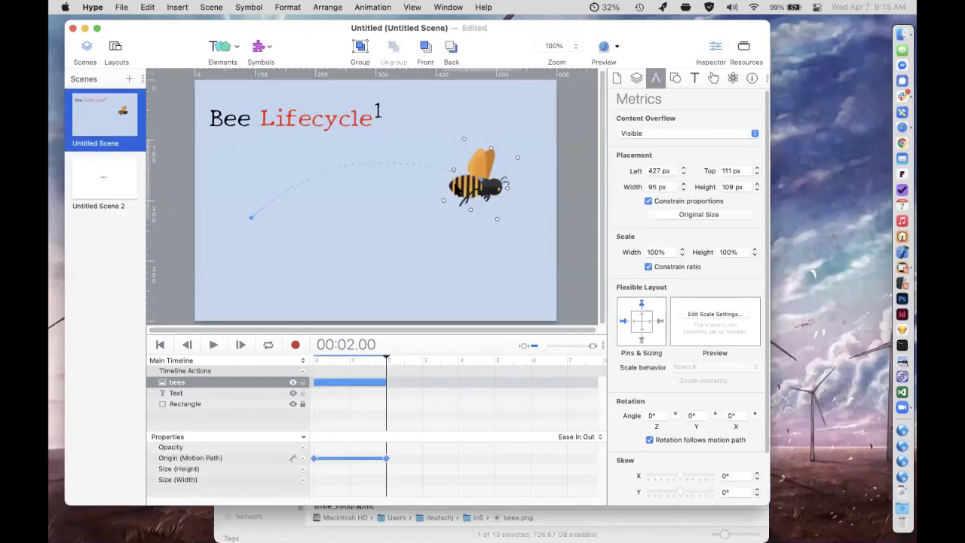
left_click(454, 248)
left_click(218, 48)
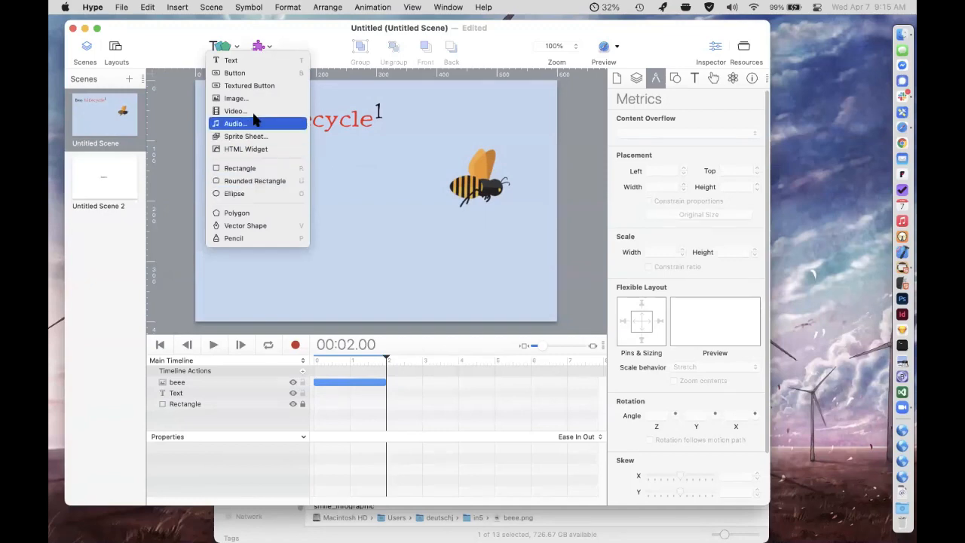
left_click(240, 73)
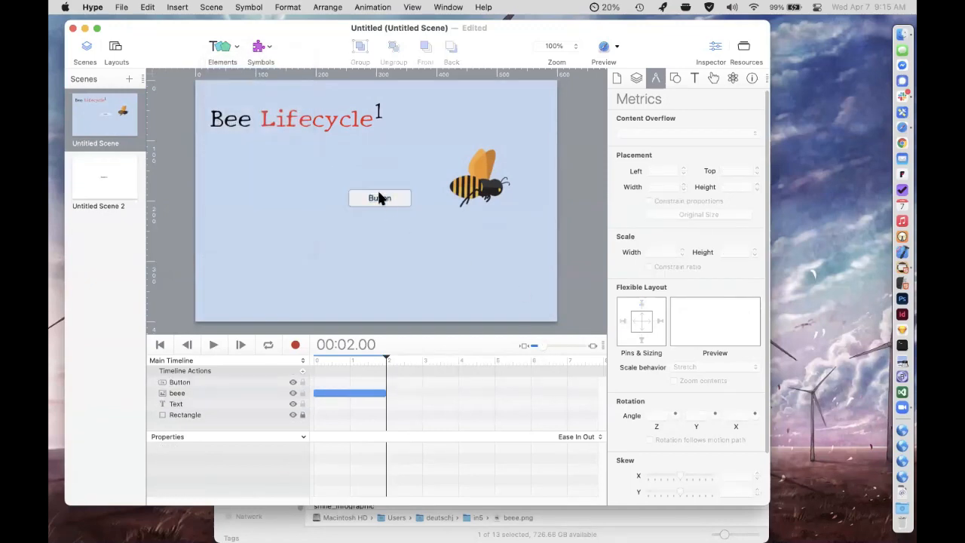
left_click_drag(380, 198, 502, 294)
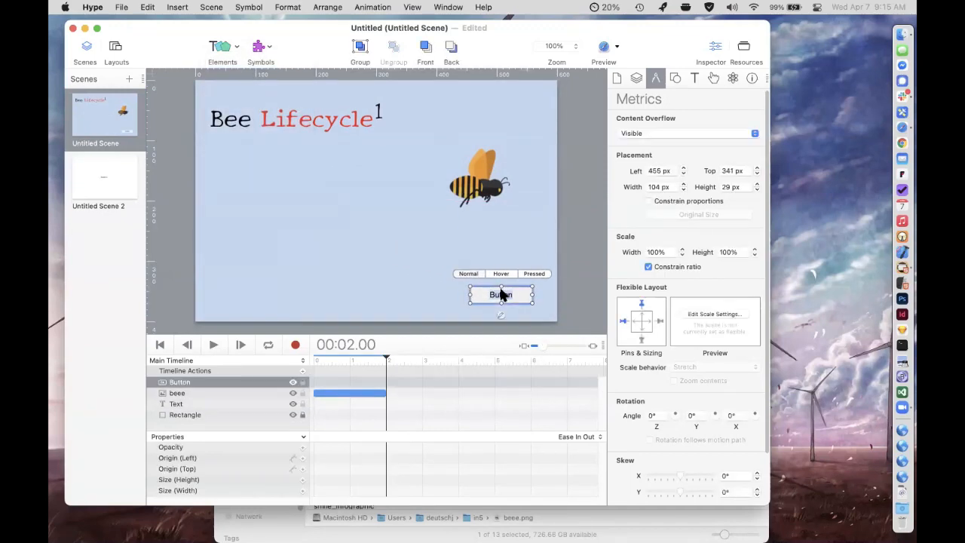
Change the button's label to "More on Bees".
double_click(501, 294)
type("More on Bees")
left_click(543, 296)
left_click(515, 295)
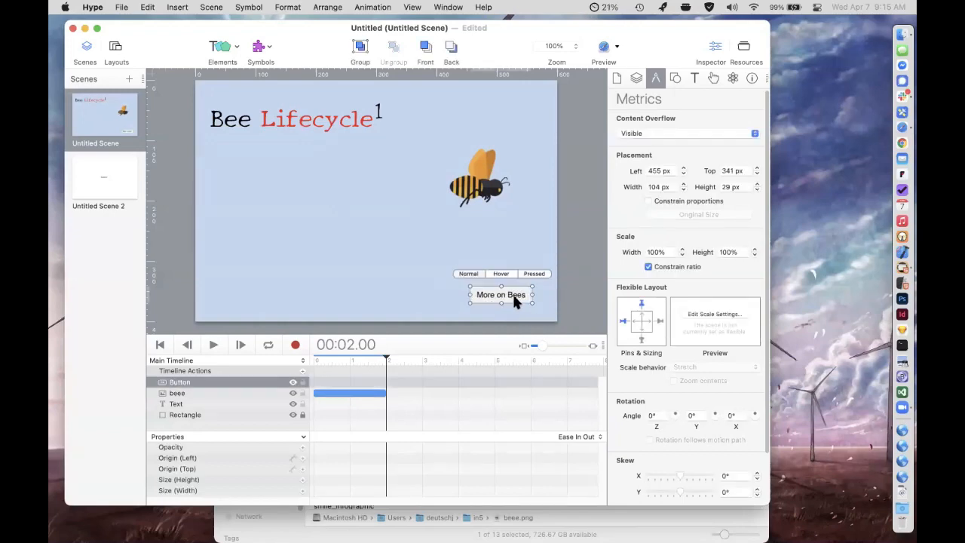
Give the button an On Mouse Click action that jumps to the next scene with a Swap transition.
left_click(712, 79)
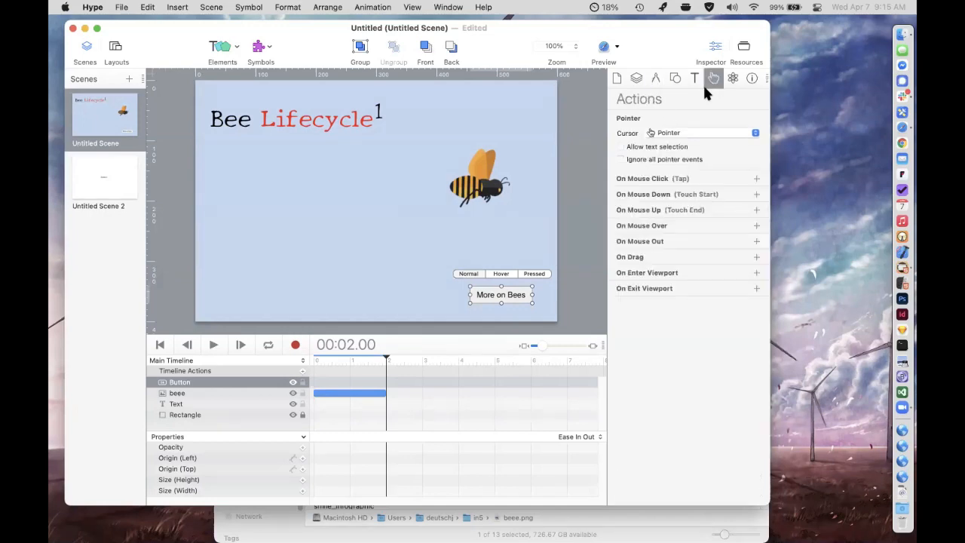
left_click_drag(640, 49, 608, 49)
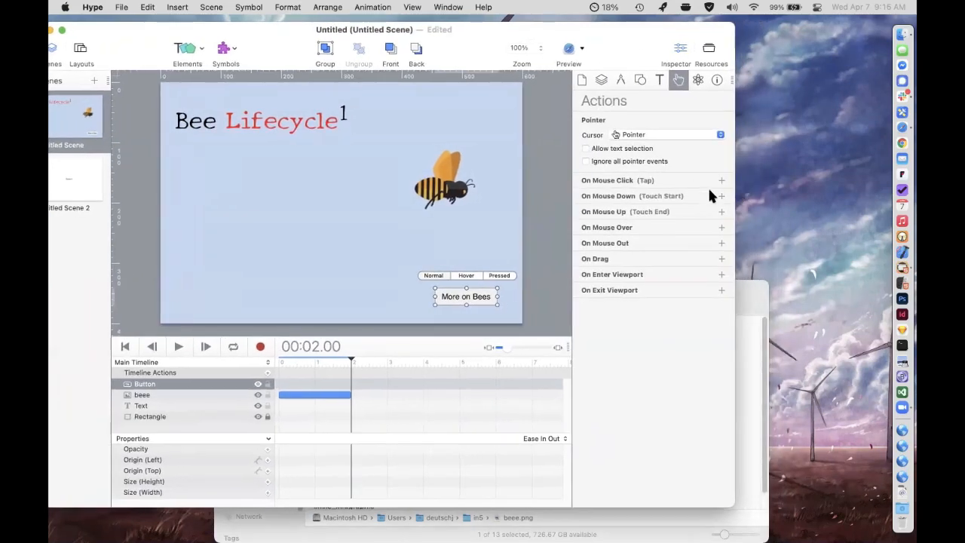
left_click(721, 182)
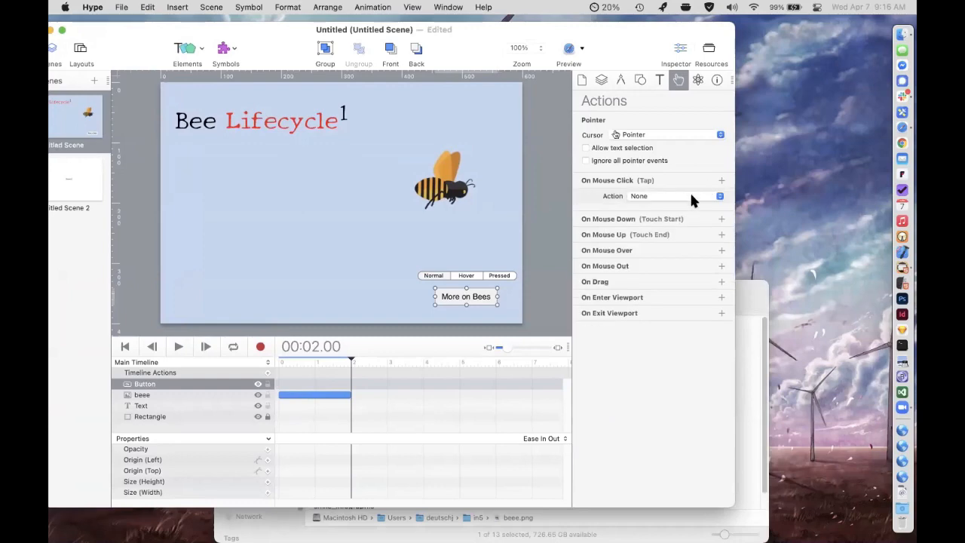
left_click(690, 194)
left_click(680, 198)
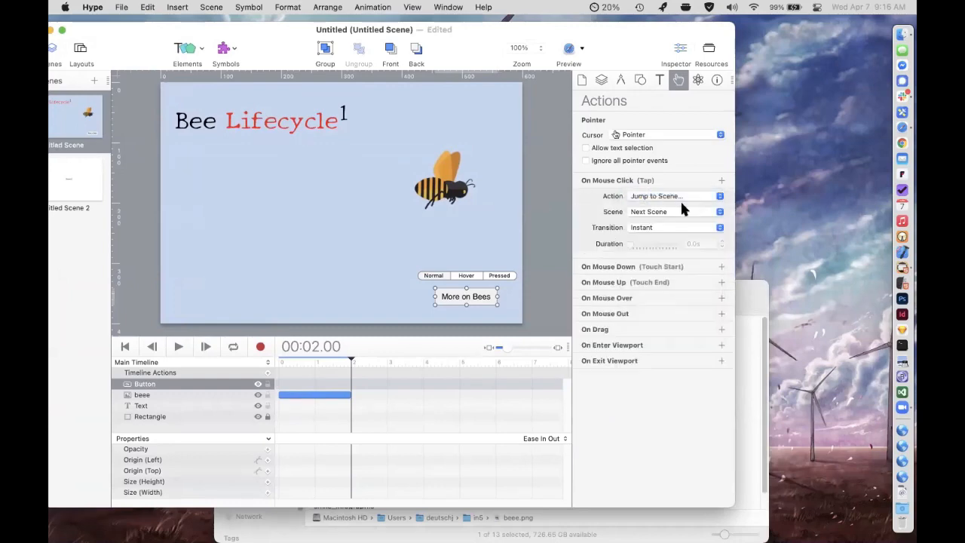
left_click(667, 227)
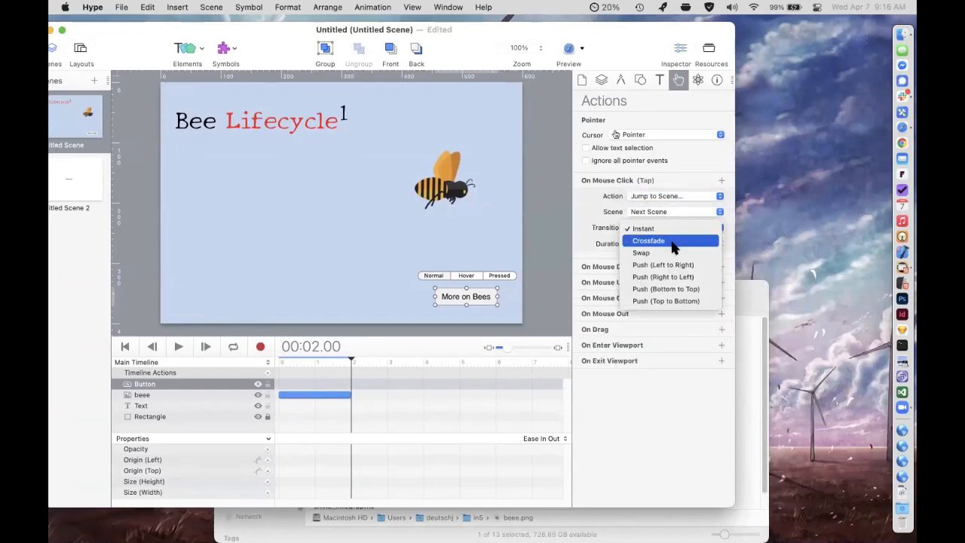
left_click(671, 253)
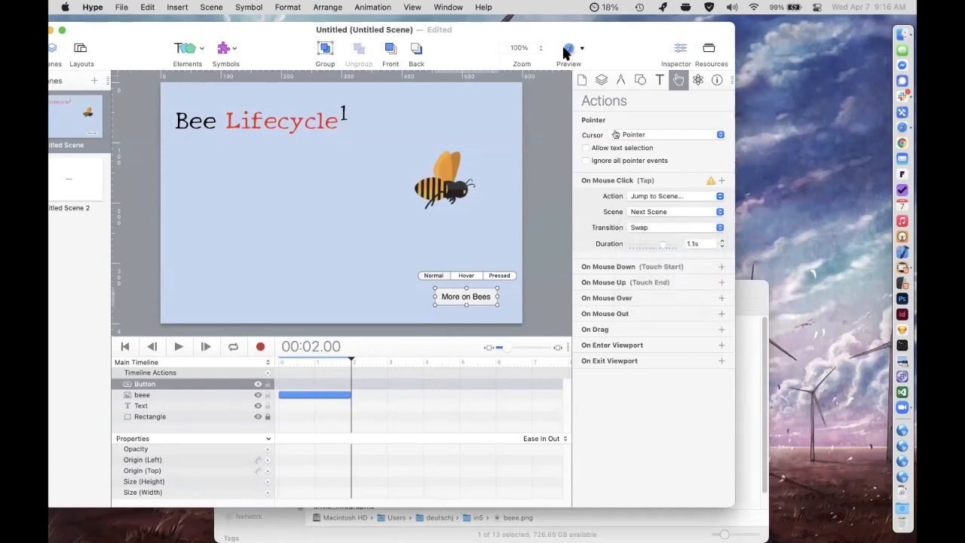
Preview the document in Safari, test the "More on Bees" button, and close the preview.
left_click(568, 47)
left_click(608, 261)
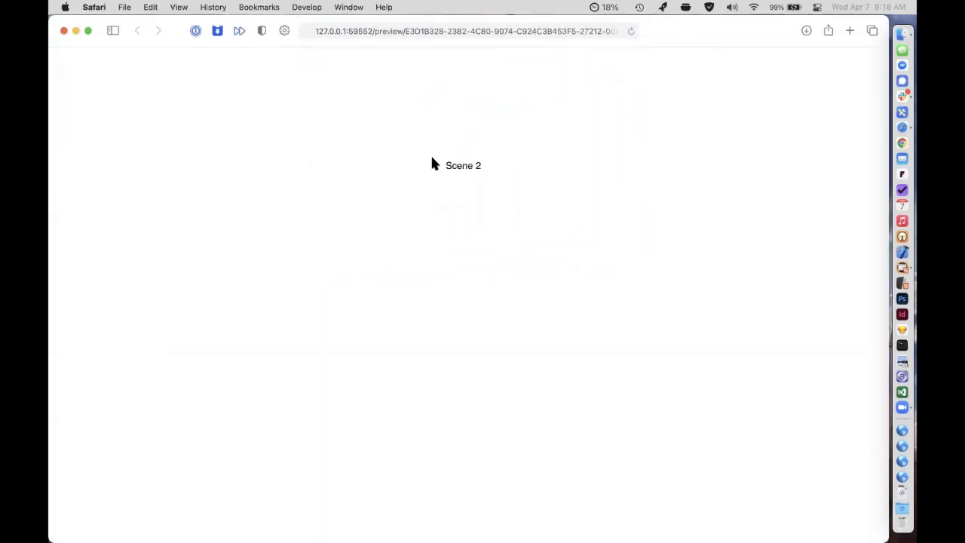
key("super+w")
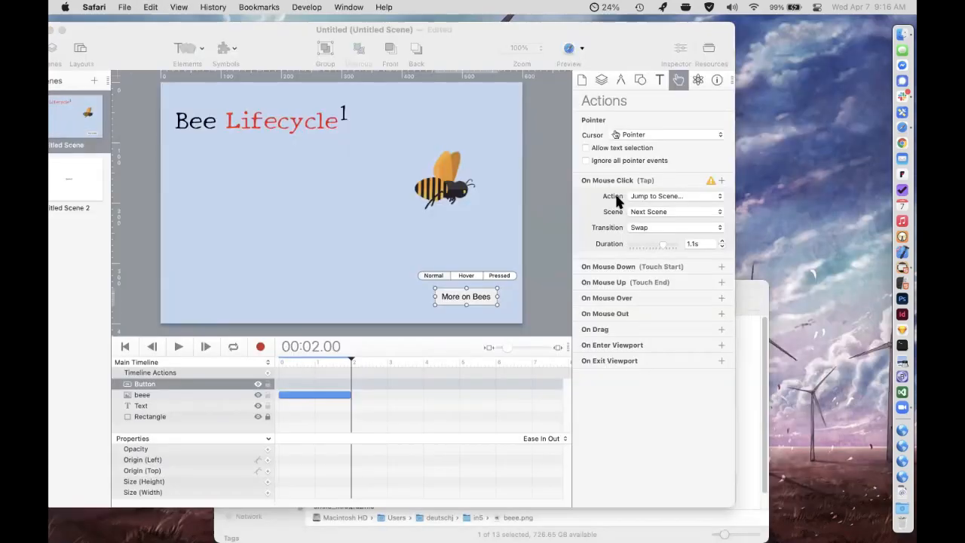
Change the button's On Mouse Click action to Run JavaScript and create a new function for it.
left_click(596, 195)
left_click_drag(603, 55, 626, 52)
left_click(671, 193)
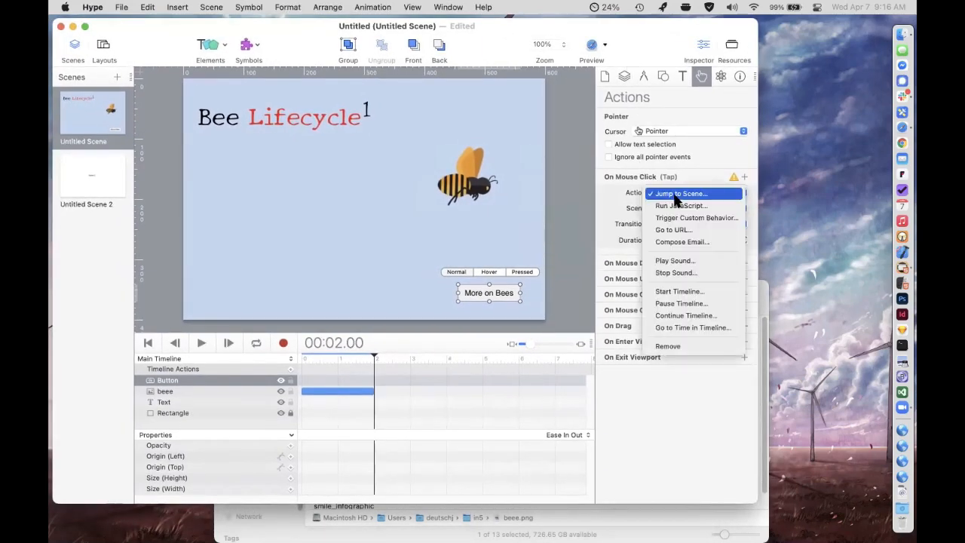
left_click(678, 205)
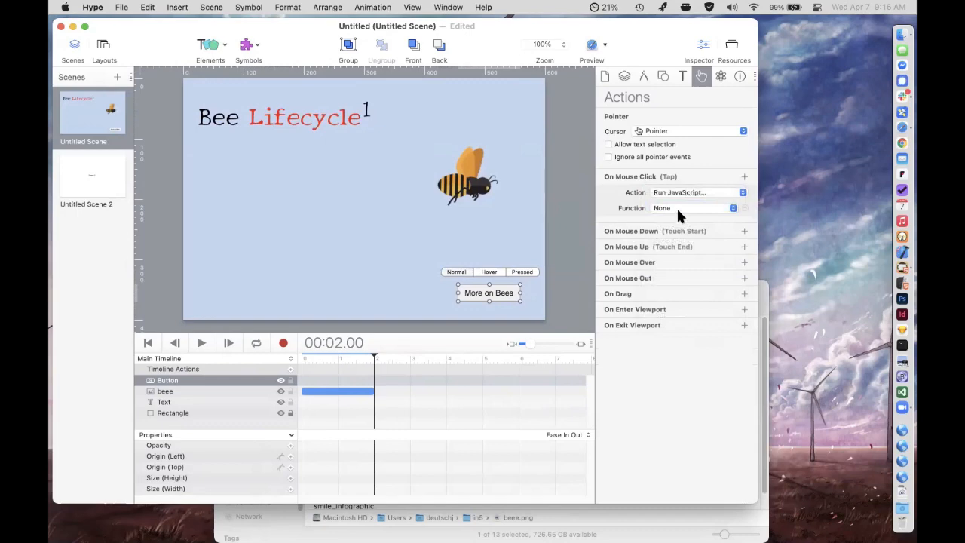
left_click(678, 213)
left_click(679, 218)
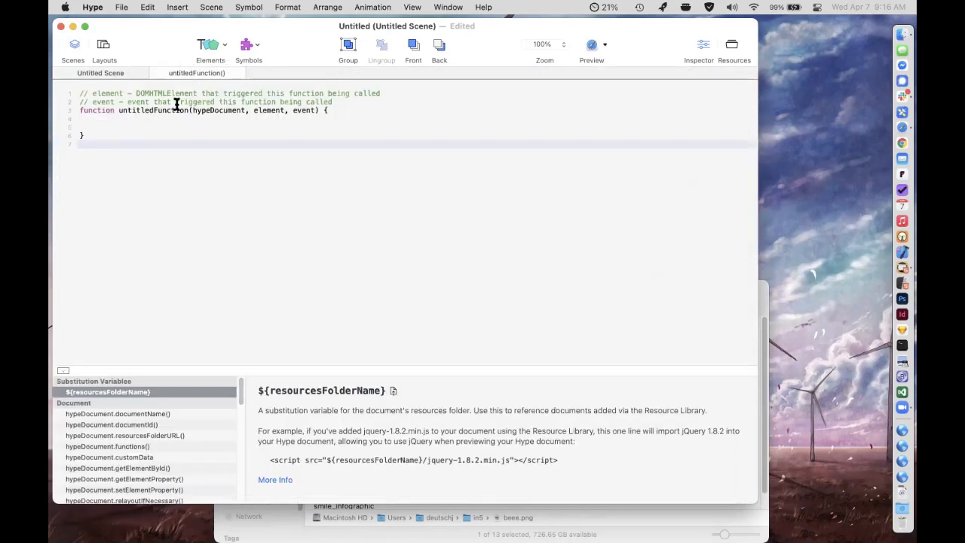
Examine the new function's code and the hypeDocument API reference, and return to the first scene.
left_click(175, 128)
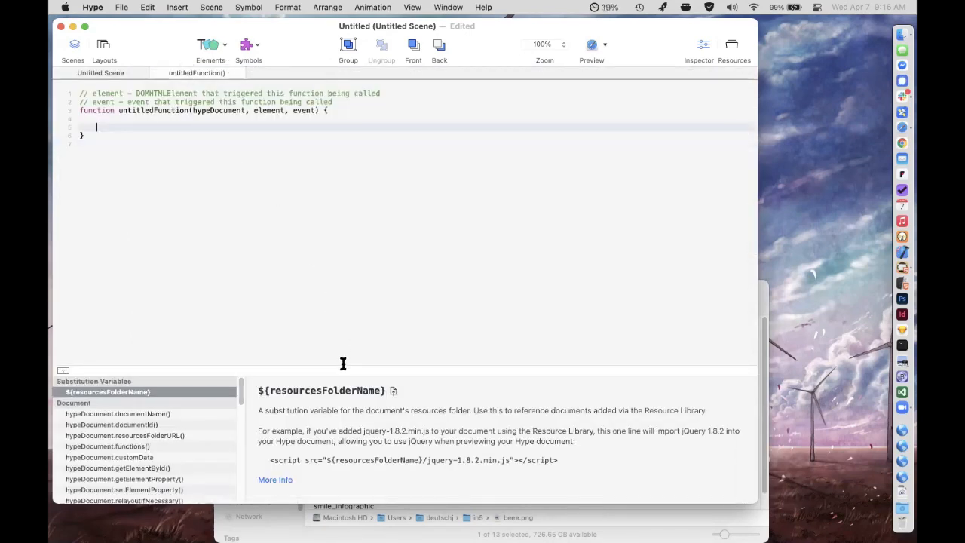
left_click_drag(343, 364, 249, 261)
scroll(172, 351, "down", 10)
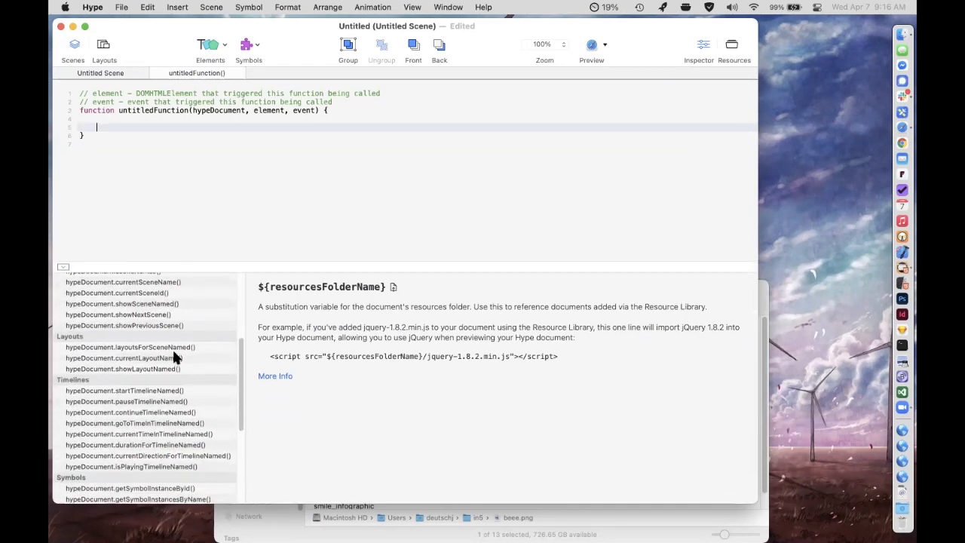
scroll(172, 350, "up", 6)
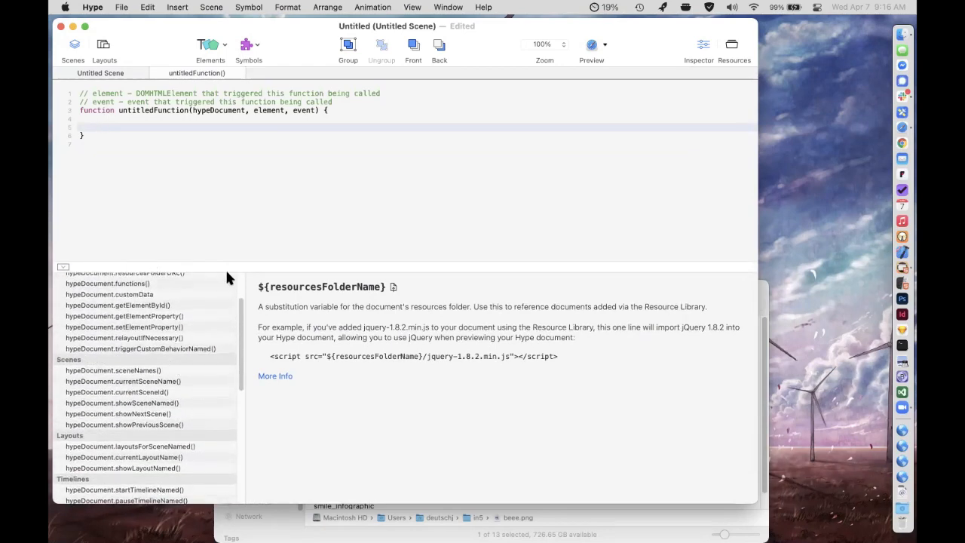
left_click_drag(229, 267, 227, 321)
left_click(155, 73)
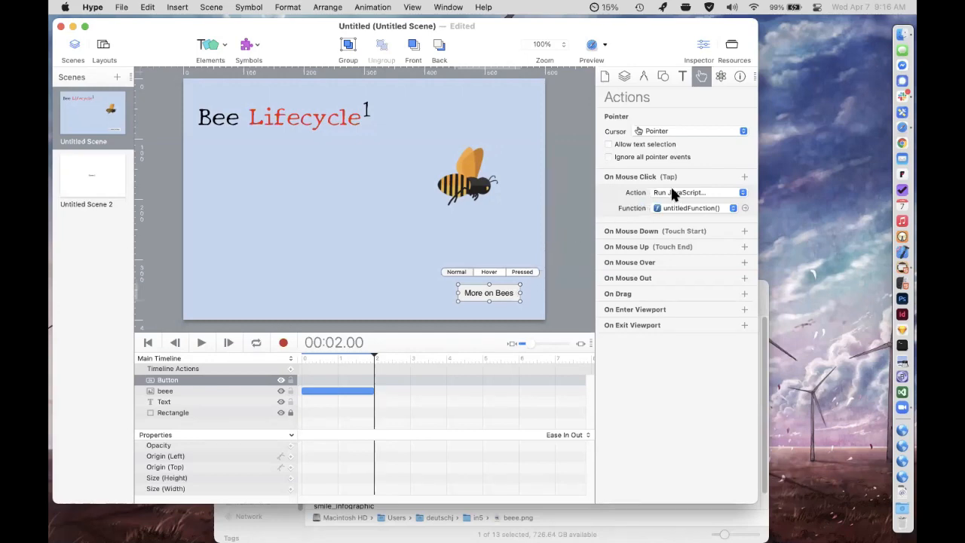
Look through the button's other available click actions and delete the "More on Bees" button from the first scene.
left_click(697, 192)
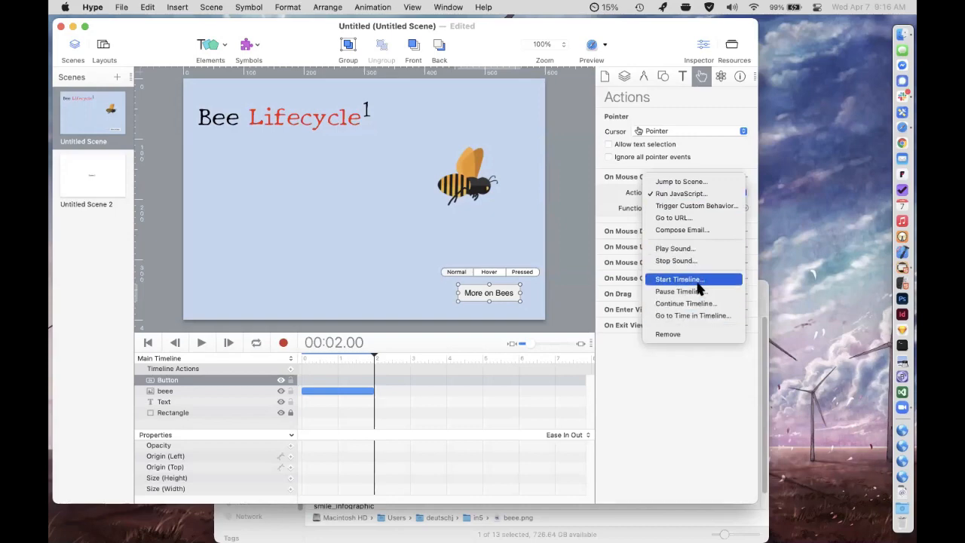
left_click(500, 280)
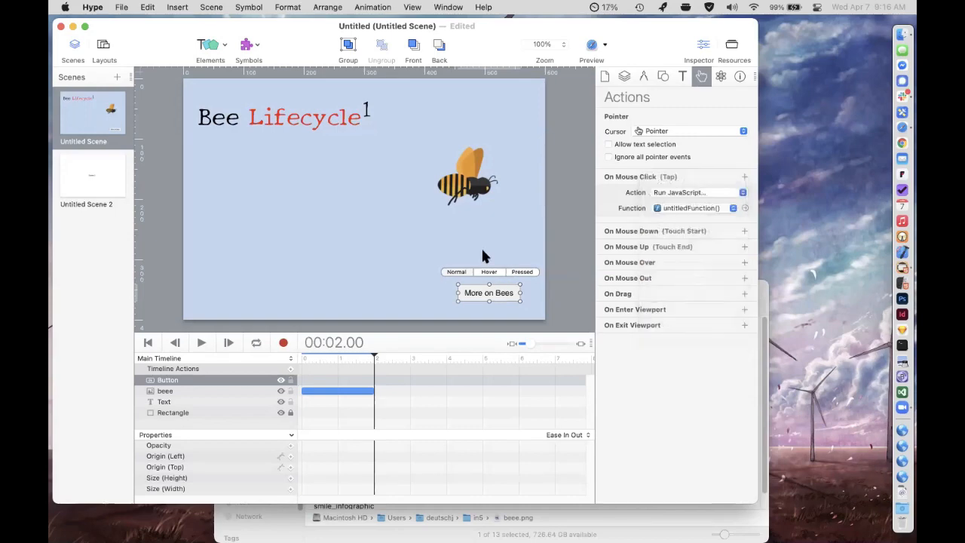
left_click(482, 248)
left_click(490, 288)
key("Delete")
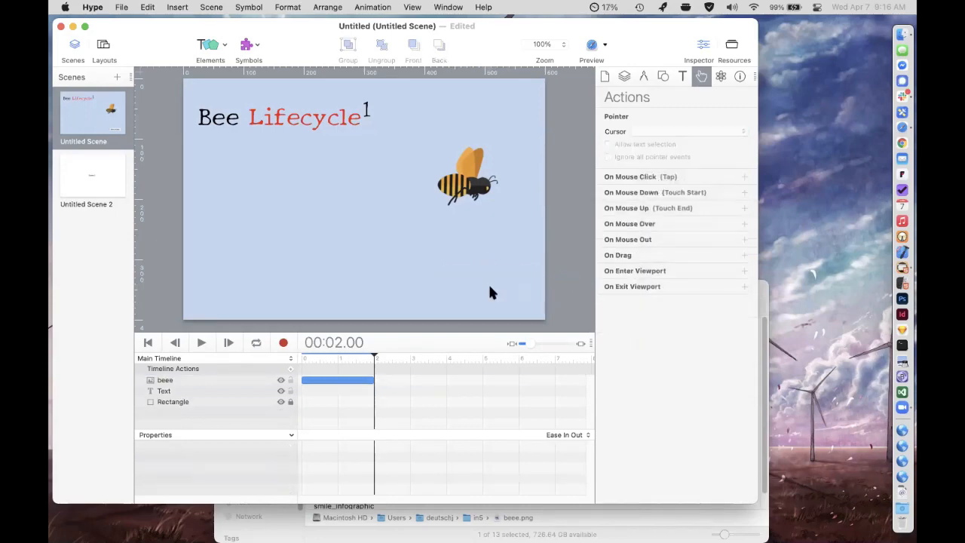
Set the playhead to 00:02.27, past the end of the bee's animation, and move the bee lower in the scene.
left_click_drag(357, 359, 377, 361)
left_click(478, 184)
left_click(408, 359)
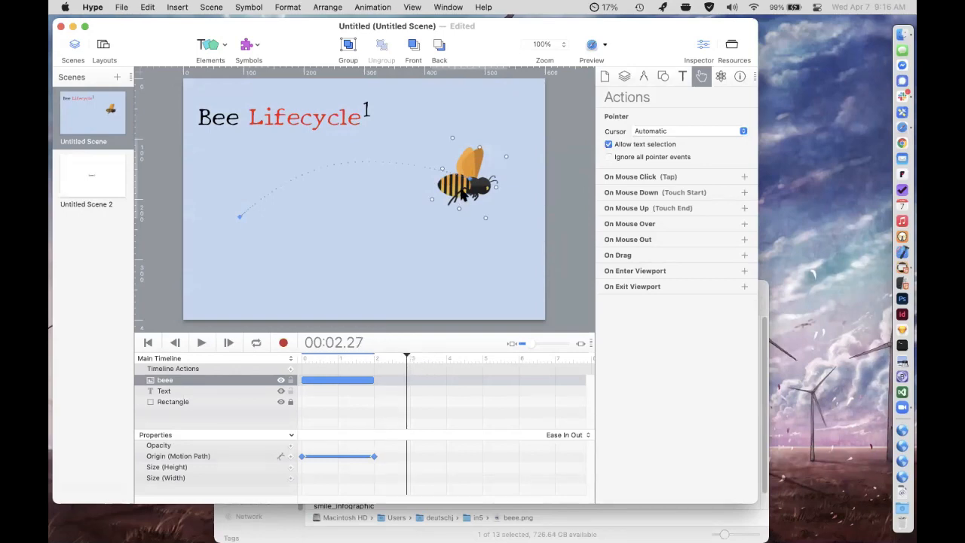
left_click_drag(471, 142, 458, 201)
left_click(378, 157)
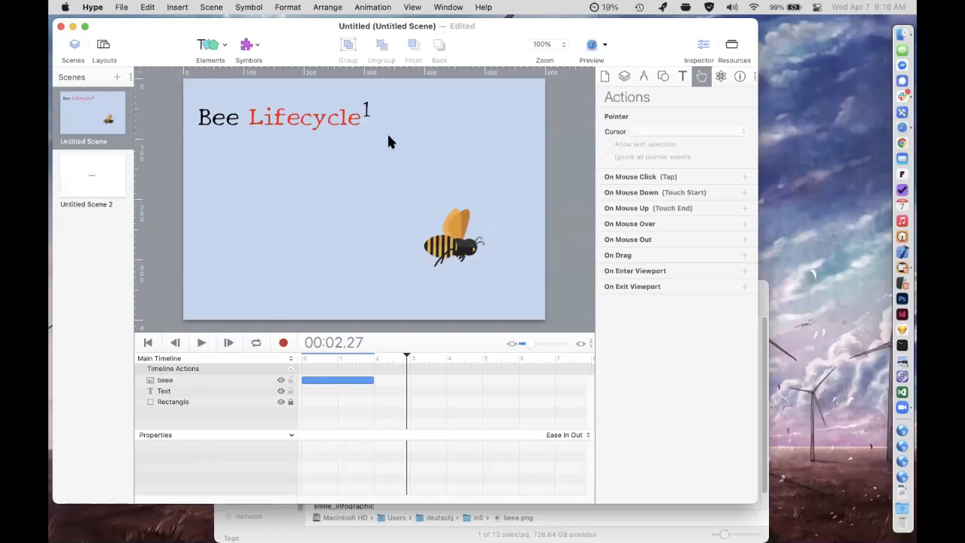
Draw a closed cloud shape above the bee with the Pencil, filled with pale lavender #E6E0EE.
left_click(208, 45)
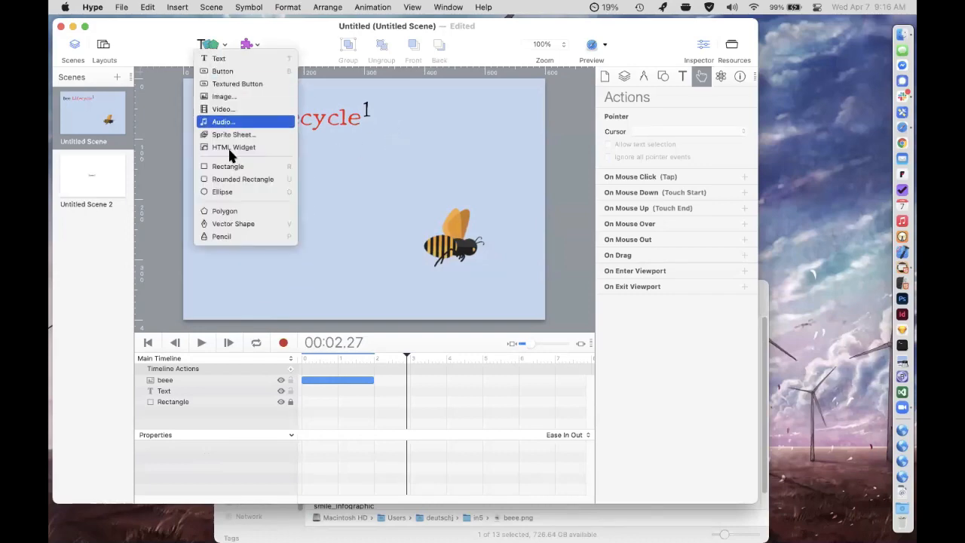
left_click(222, 236)
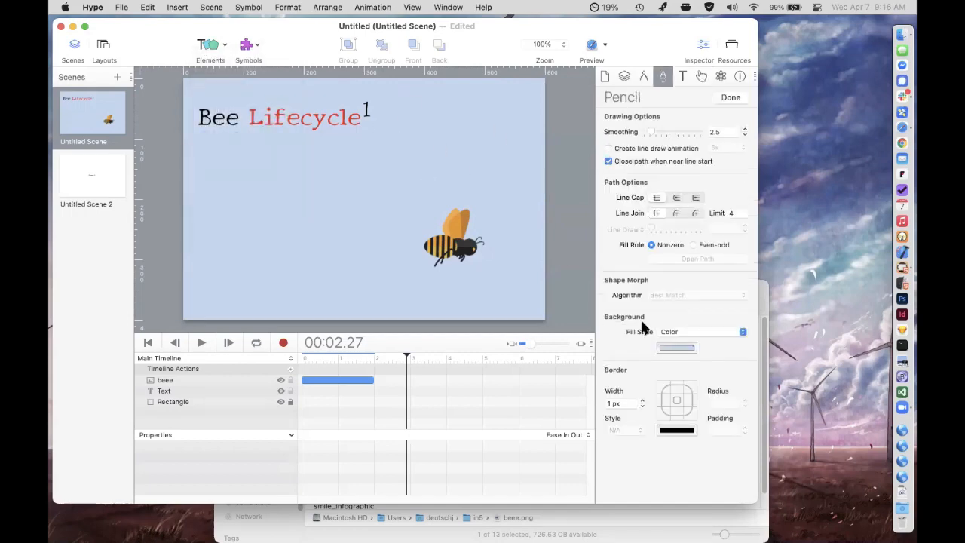
left_click(675, 348)
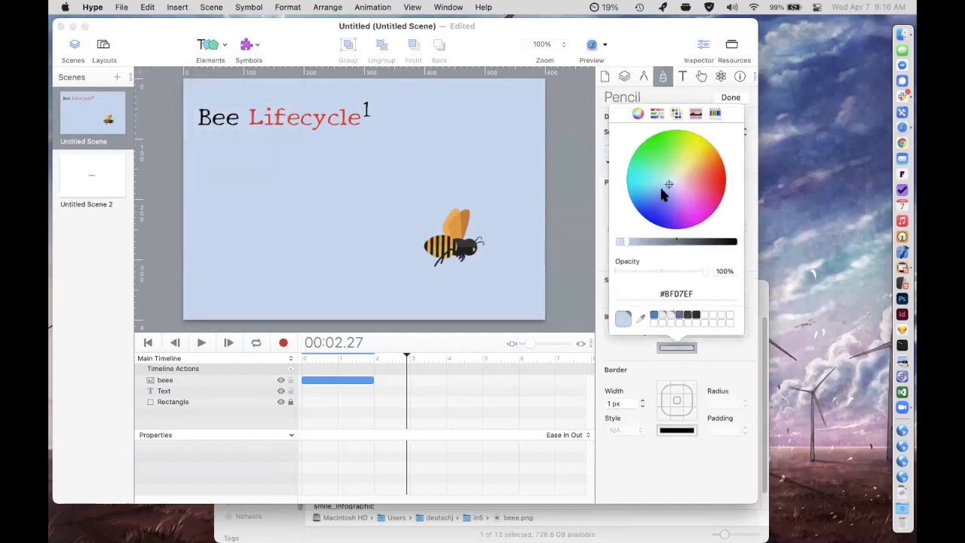
left_click_drag(660, 189, 676, 182)
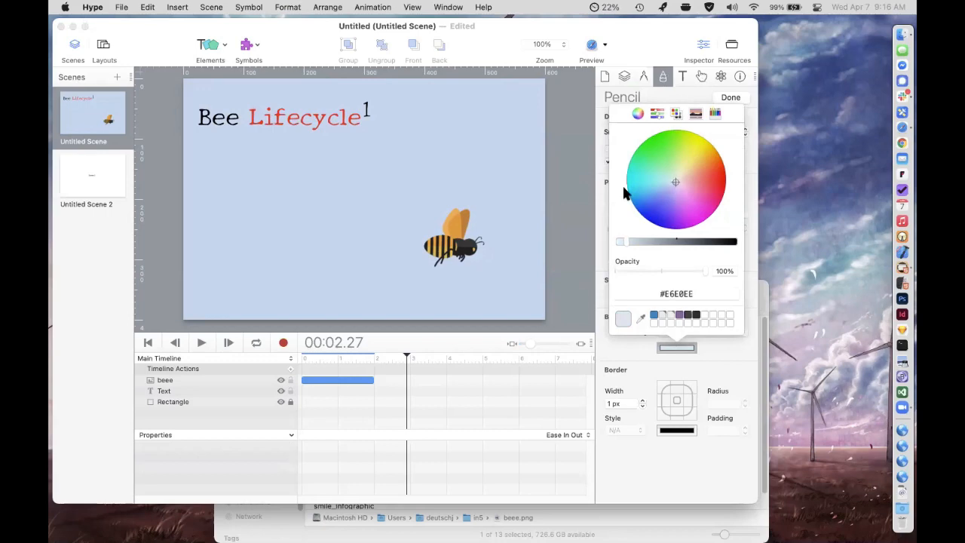
left_click(408, 138)
mouse_move(405, 130)
left_mouse_down()
mouse_move(383, 164)
mouse_move(430, 178)
mouse_move(482, 174)
mouse_move(492, 153)
mouse_move(474, 133)
mouse_move(424, 131)
left_mouse_up()
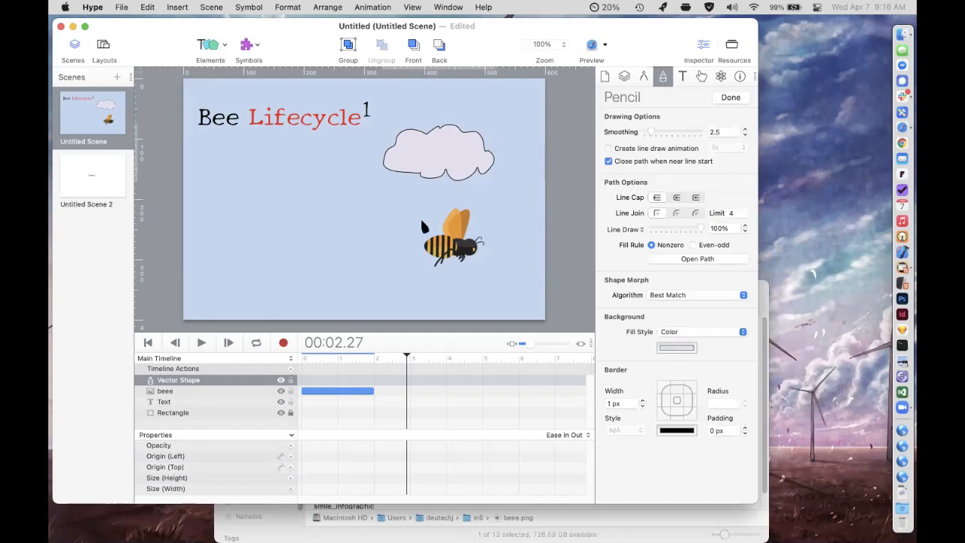
Create a new animation timeline for the first scene, keeping the default name.
left_click(211, 359)
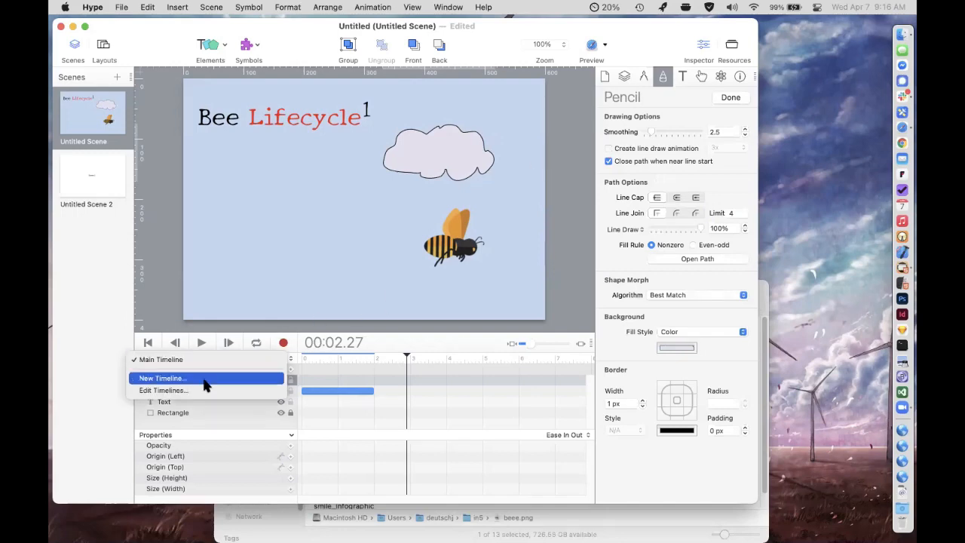
left_click(162, 378)
left_click(461, 287)
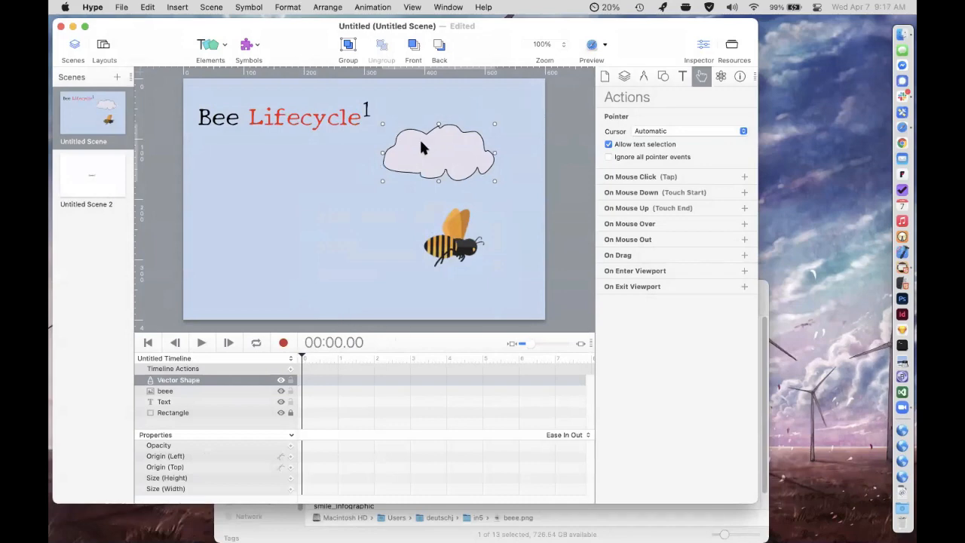
Record the cloud moving rightward partly off the scene over 5 seconds on the new timeline, and return to the Main Timeline.
left_click_drag(443, 354, 484, 355)
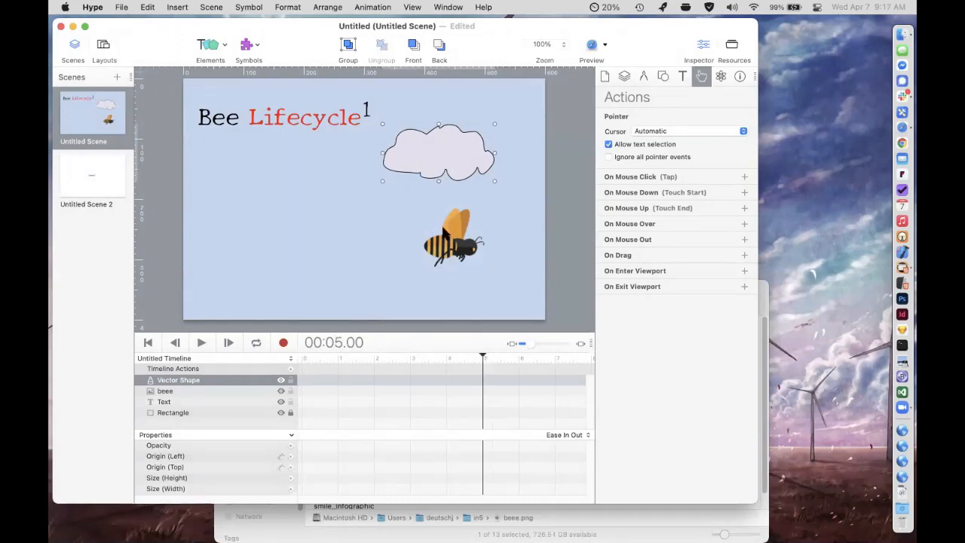
left_click(284, 343)
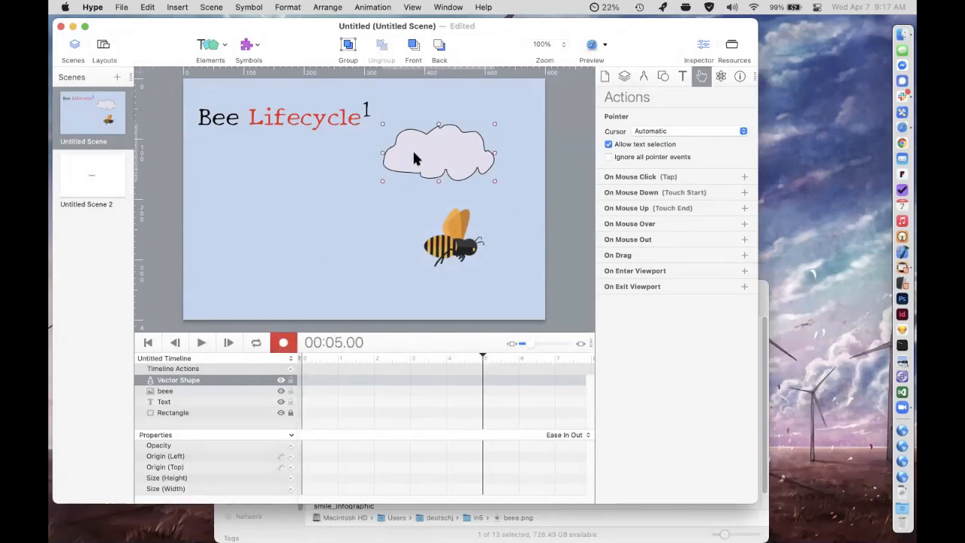
left_click_drag(414, 153, 503, 160)
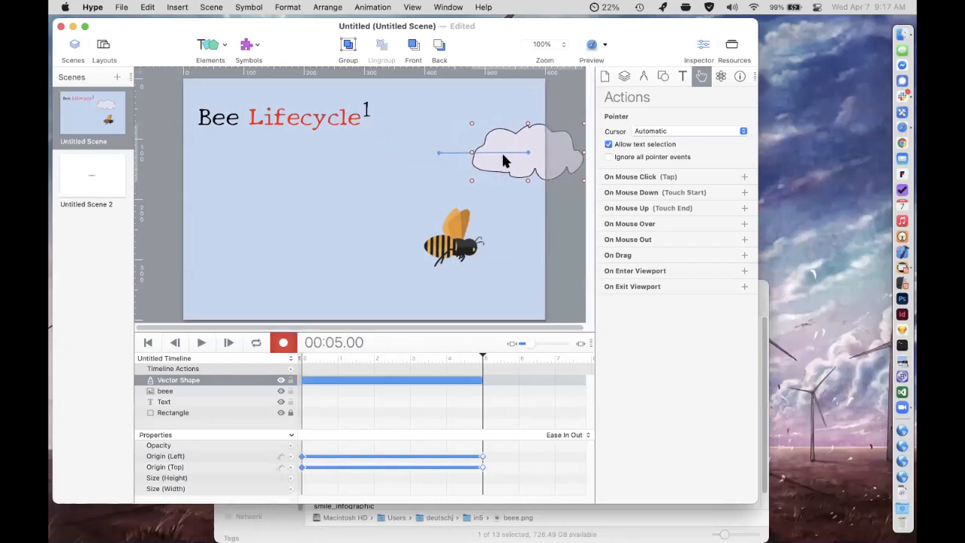
left_click(302, 343)
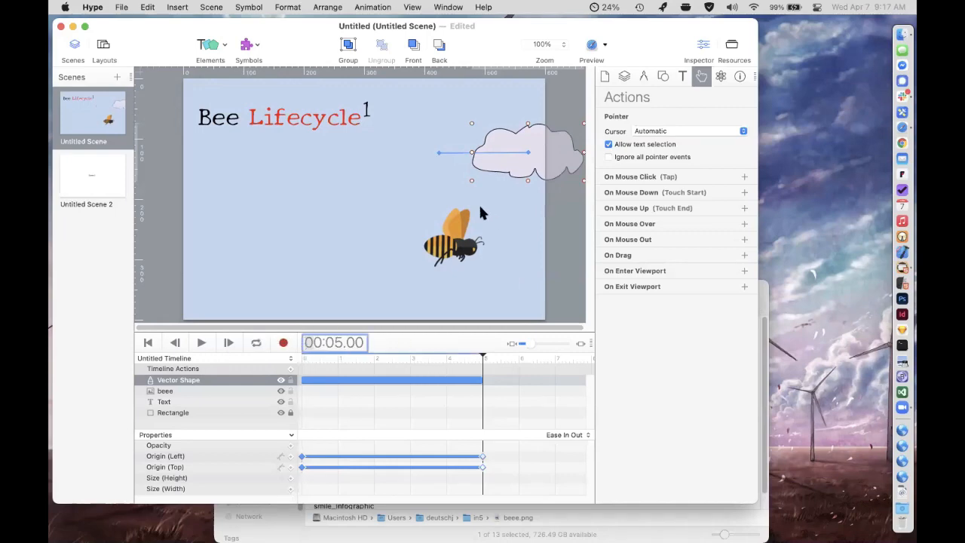
left_click(183, 359)
left_click(242, 348)
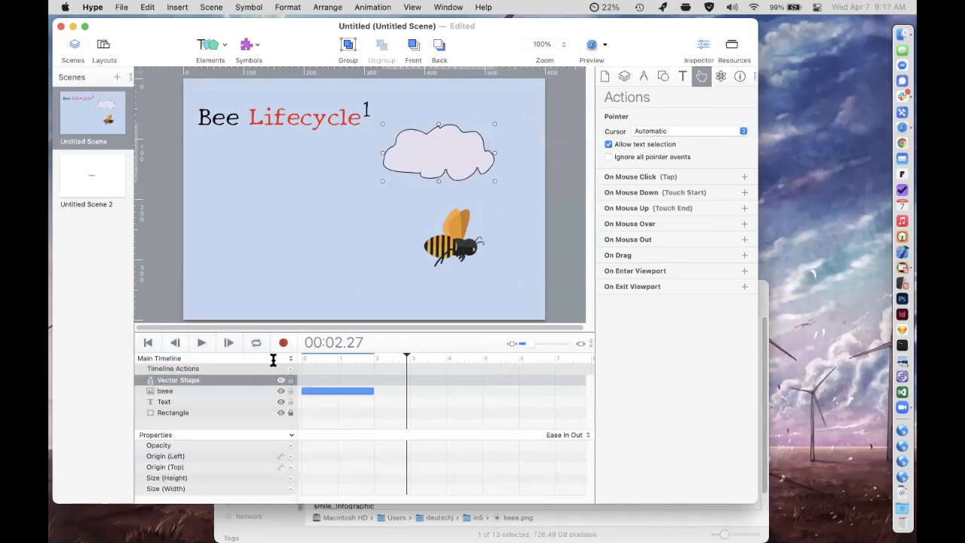
Add a Start Timeline action to the first scene's On Scene Load event, preview it in Safari, and return to Hype.
left_click(626, 77)
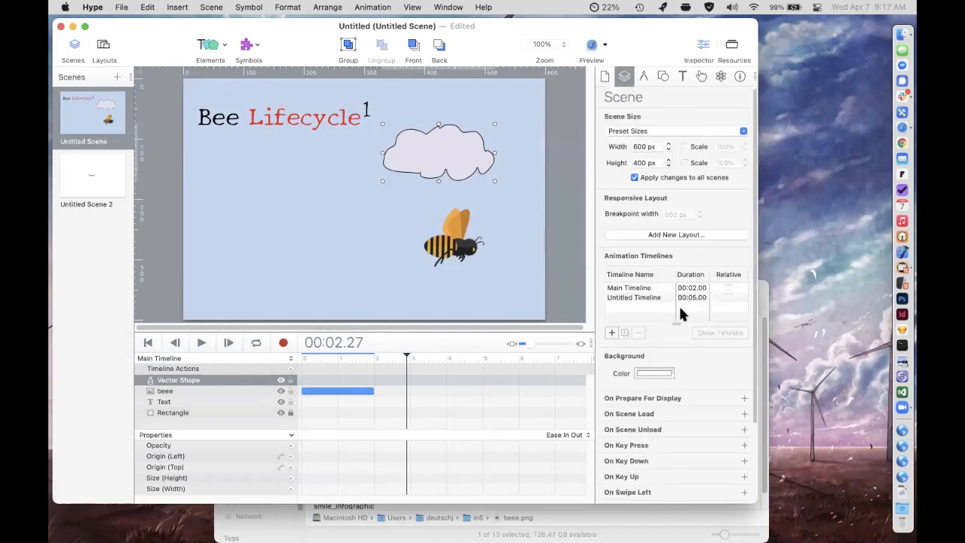
scroll(694, 397, "down", 2)
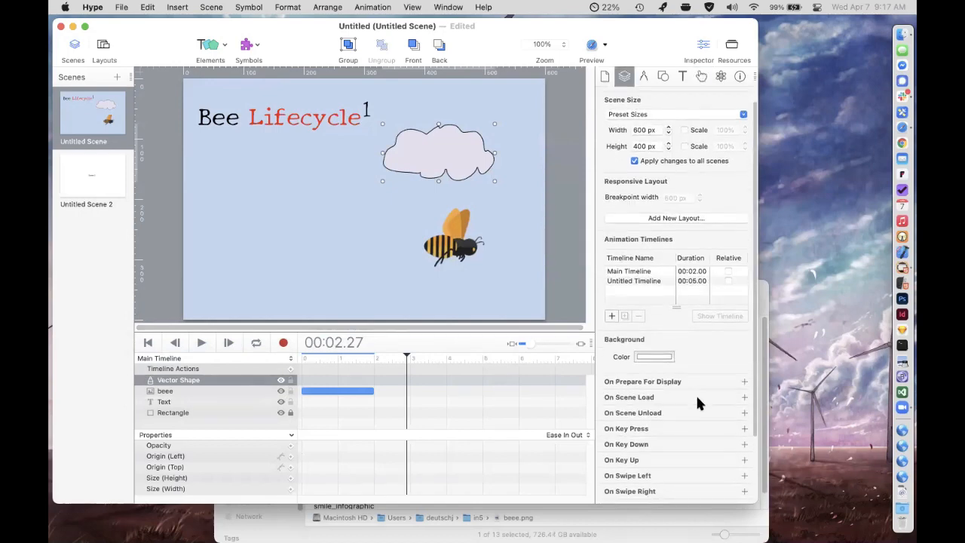
left_click(743, 393)
left_click(736, 409)
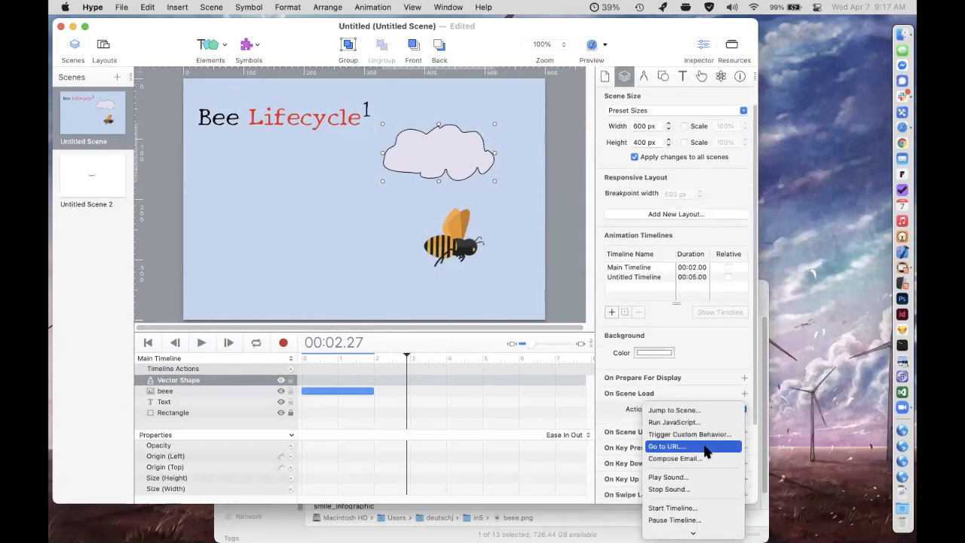
left_click(679, 508)
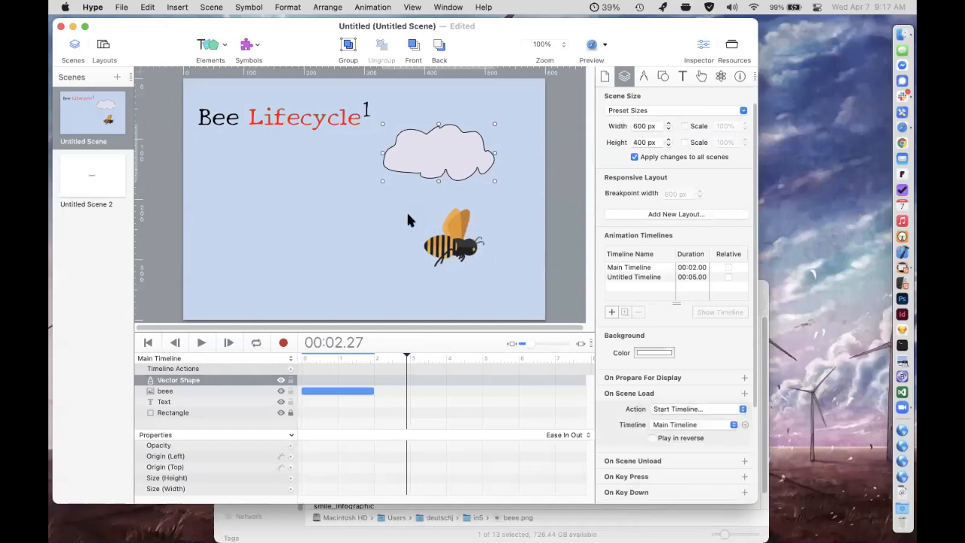
left_click(587, 42)
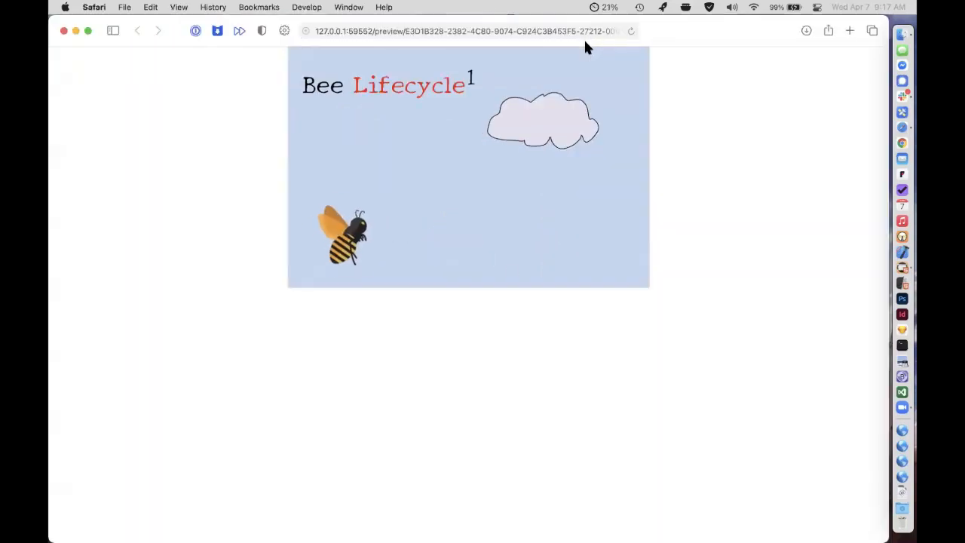
key("super+Tab")
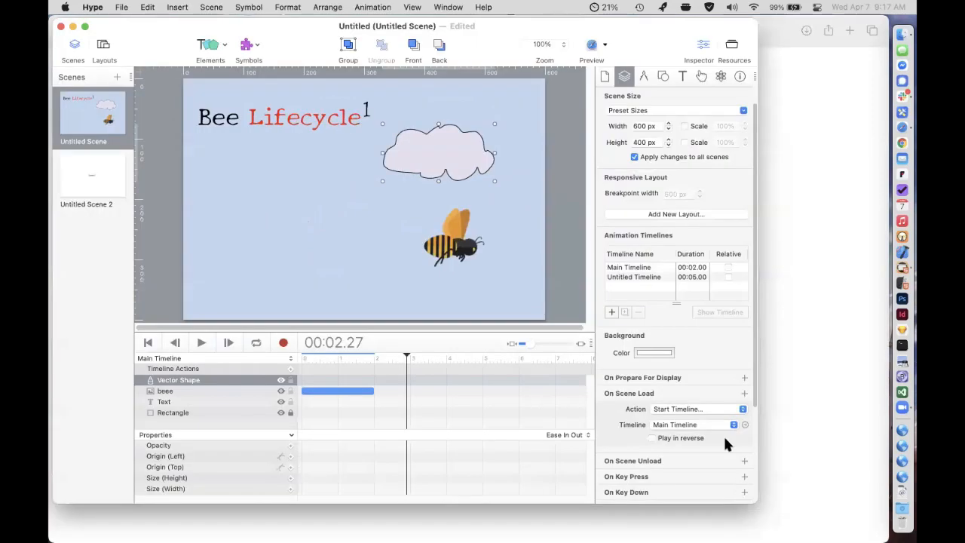
Set the On Scene Load action to start Untitled Timeline and preview the bee and cloud animations in the browser twice.
left_click(683, 421)
left_click(683, 437)
left_click(591, 49)
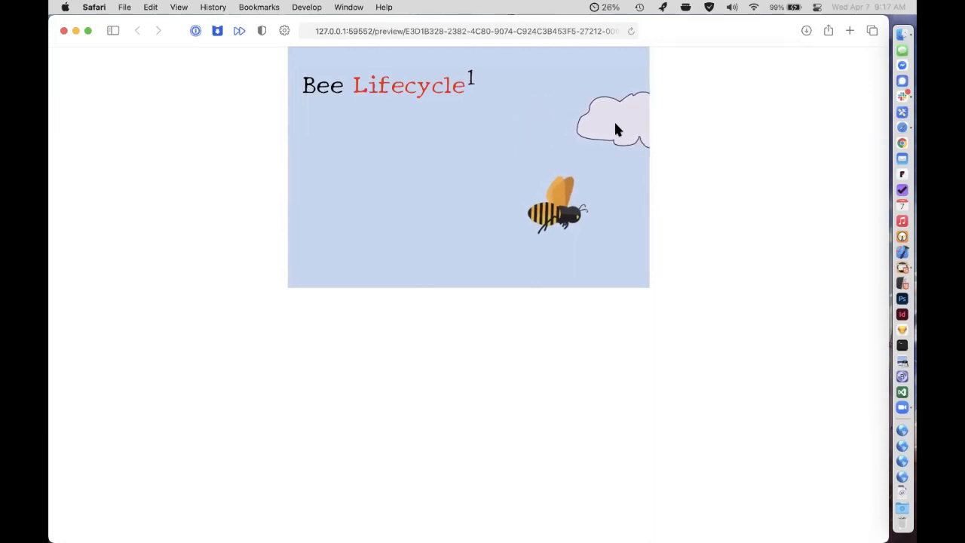
key("super+Tab")
left_click(593, 45)
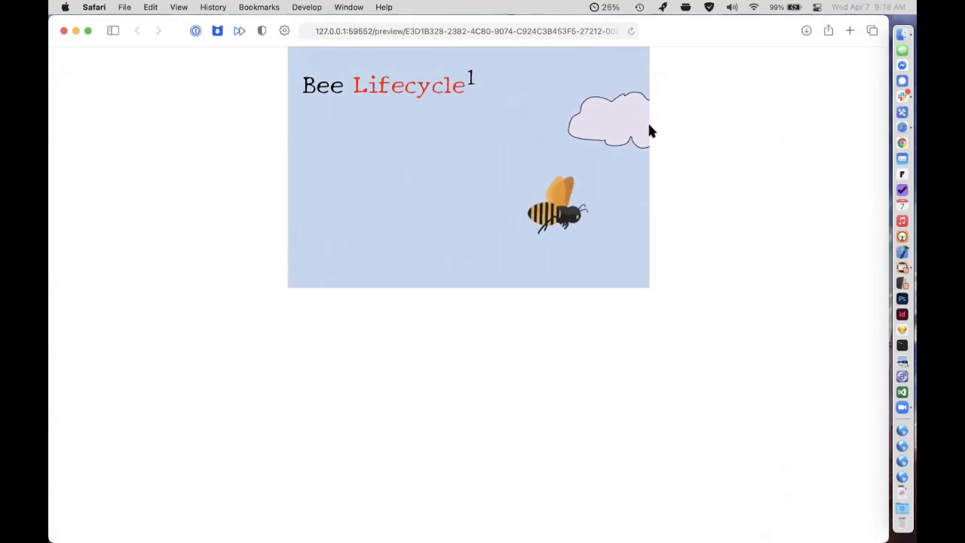
key("super+Tab")
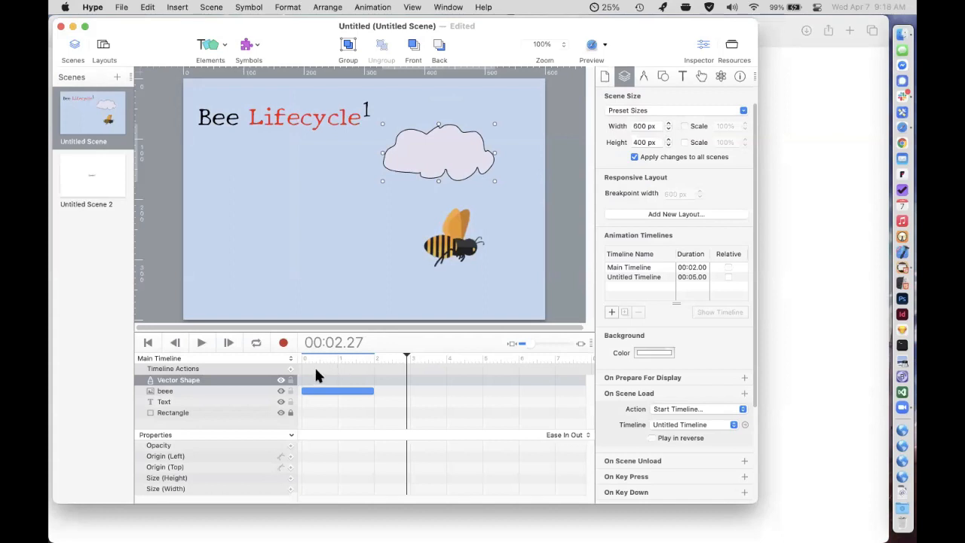
On Untitled Timeline, set the easing of the cloud's movement to Linear and scrub back to 00:00.00.
left_click_drag(407, 346, 407, 323)
left_click(220, 341)
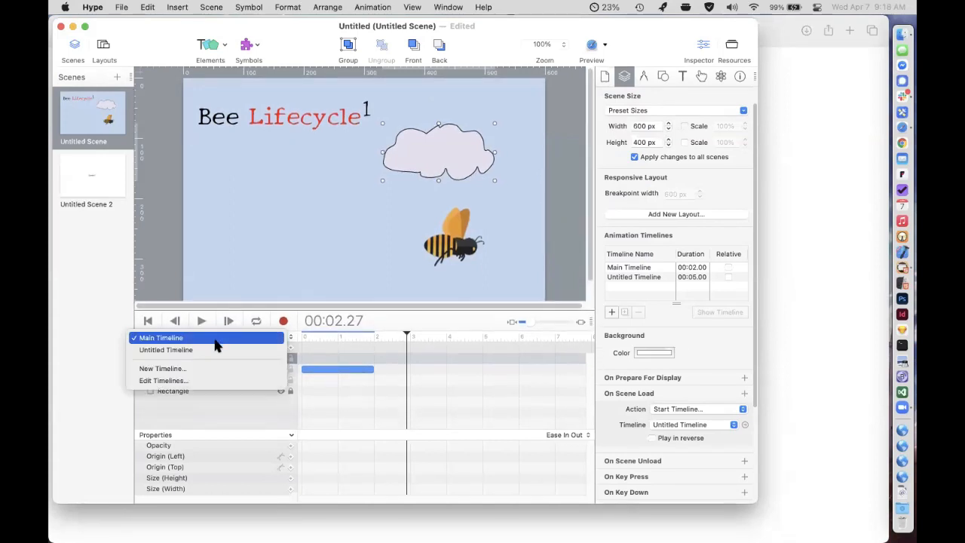
left_click(215, 350)
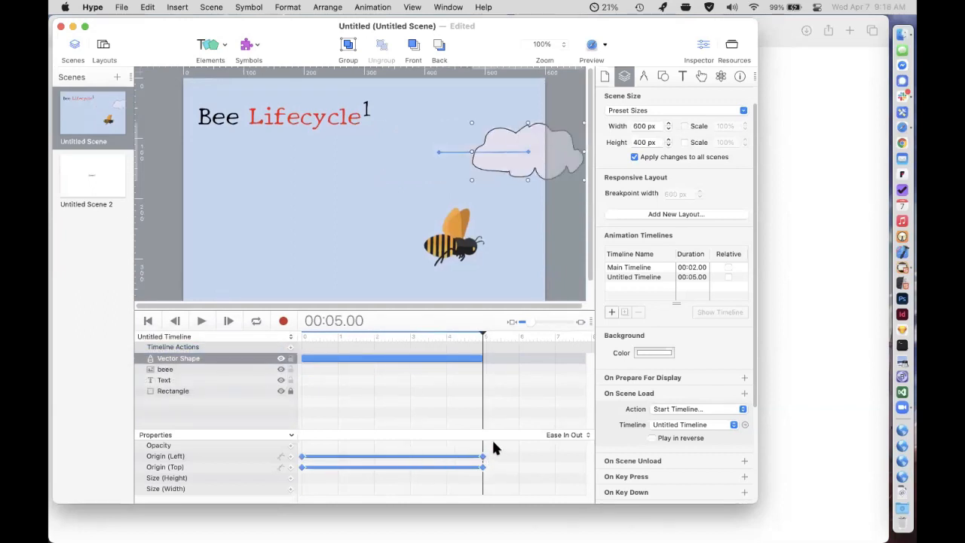
left_click_drag(495, 443, 261, 477)
left_click(570, 433)
left_click(292, 320)
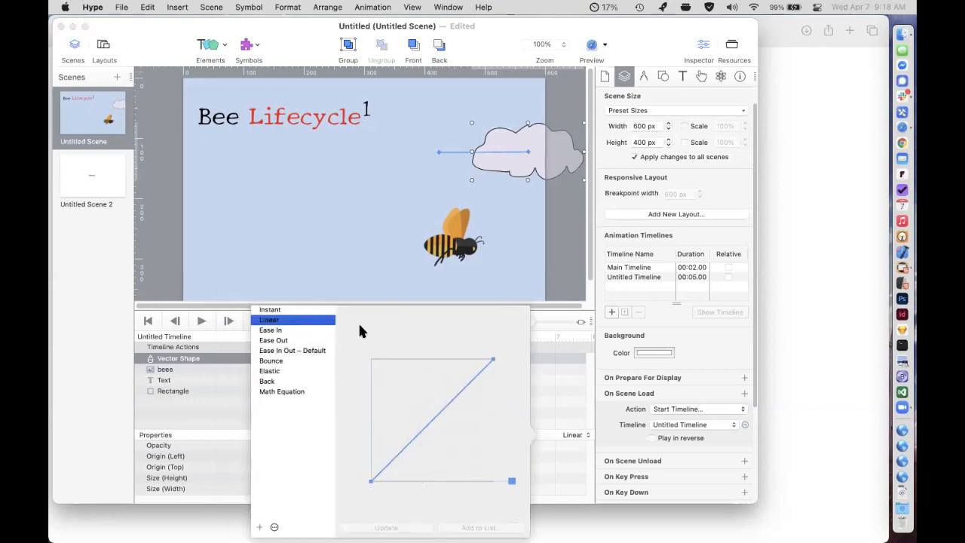
left_click(557, 312)
left_click_drag(555, 321, 528, 322)
left_click_drag(438, 335, 248, 326)
Create a new animation timeline named Cloud Shape for the scene.
left_click(233, 337)
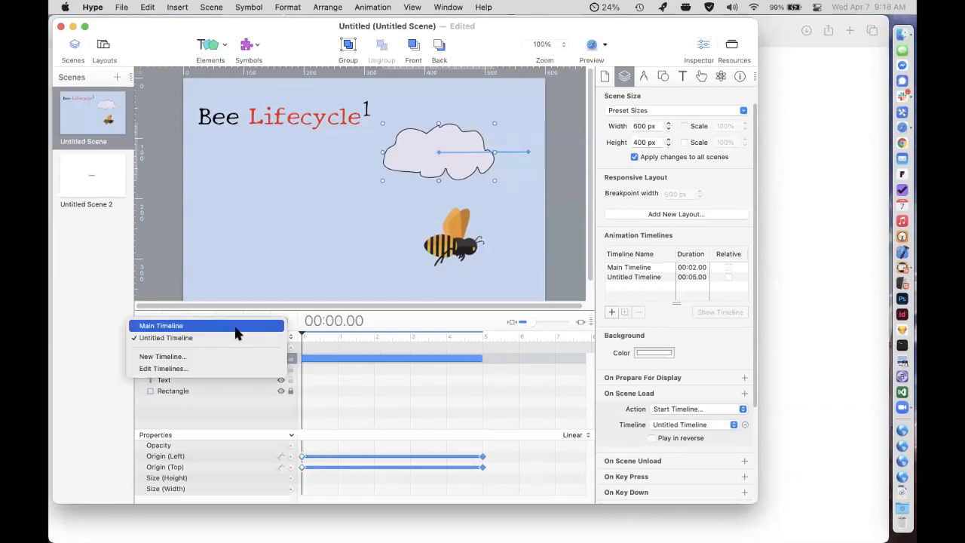
left_click(232, 355)
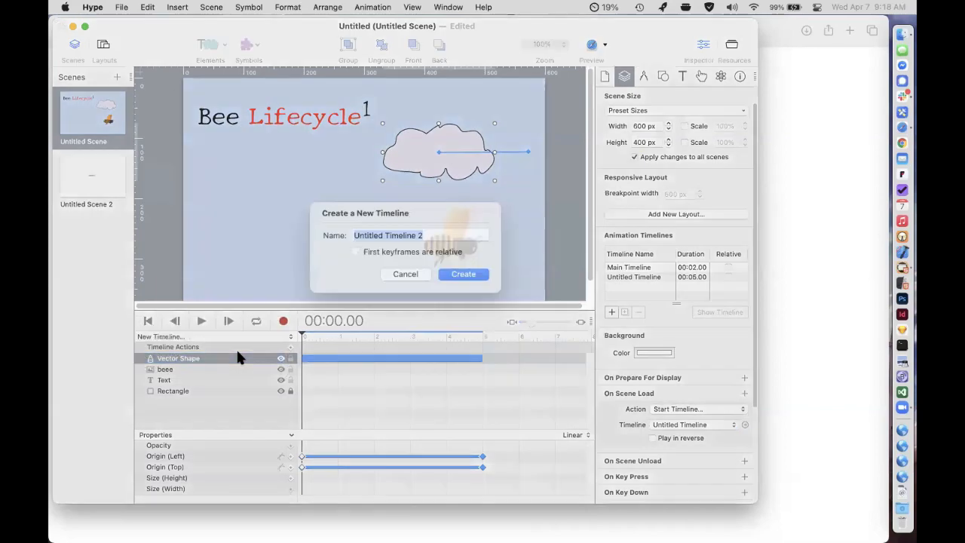
type("Cloud Shape")
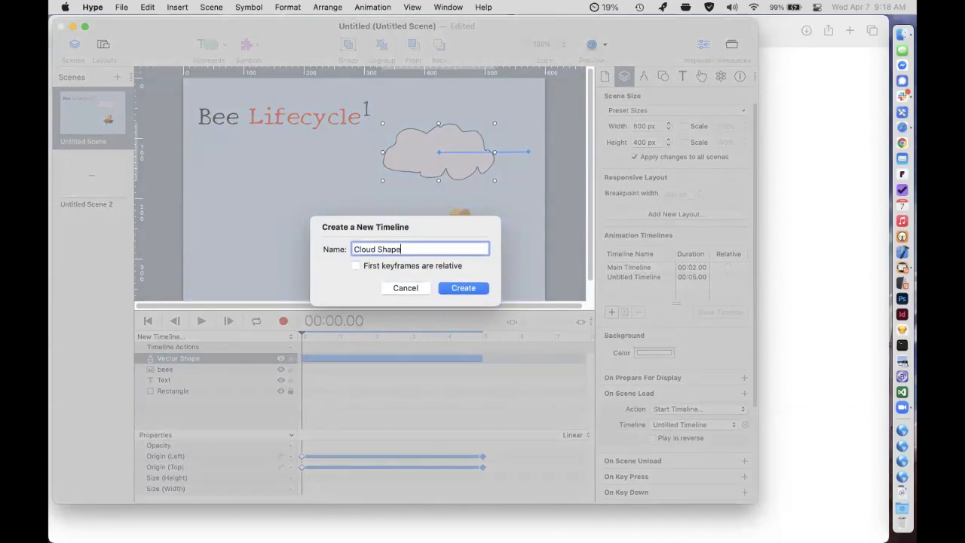
key("Return")
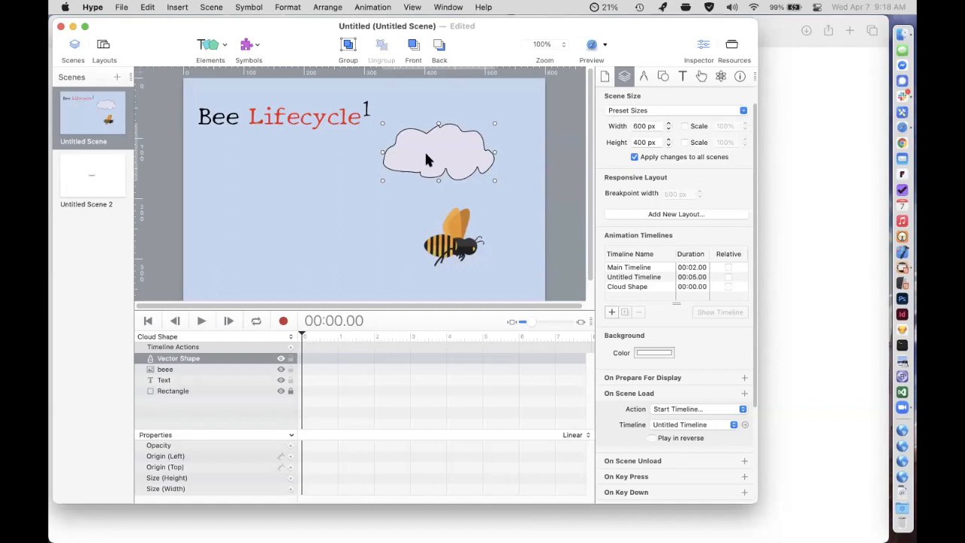
Record a shape change at 00:02.00 on the Cloud Shape timeline by redrawing the cloud's outline with the Pencil.
double_click(426, 159)
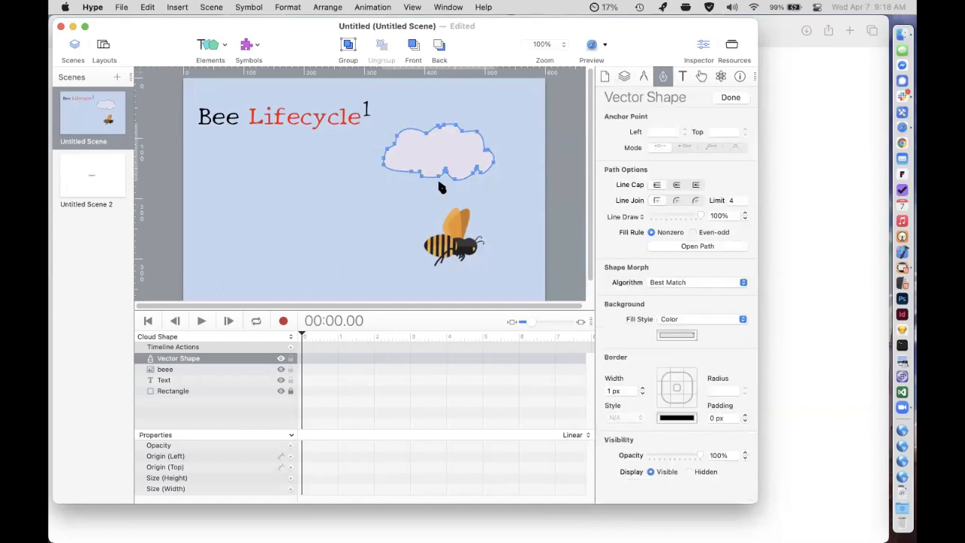
key("p")
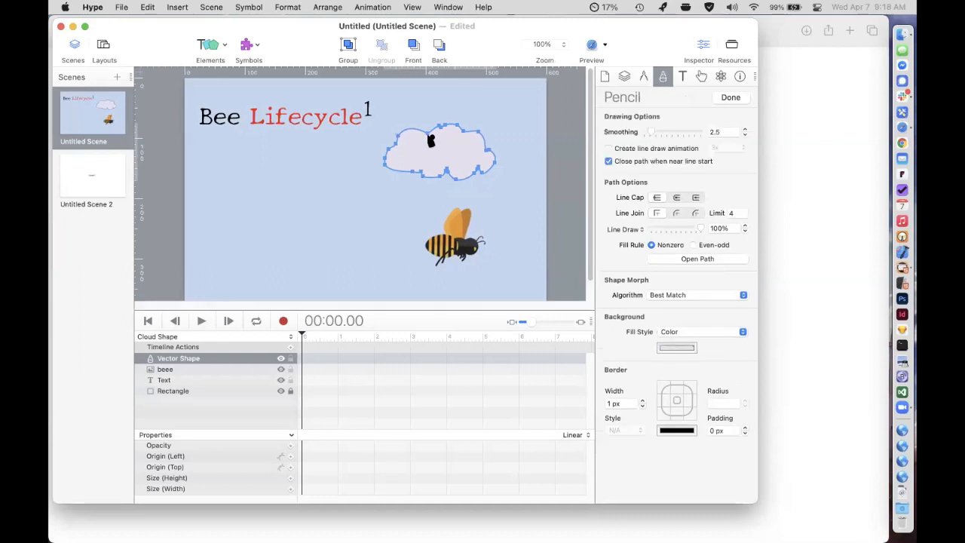
left_click(283, 320)
left_click_drag(339, 335, 375, 339)
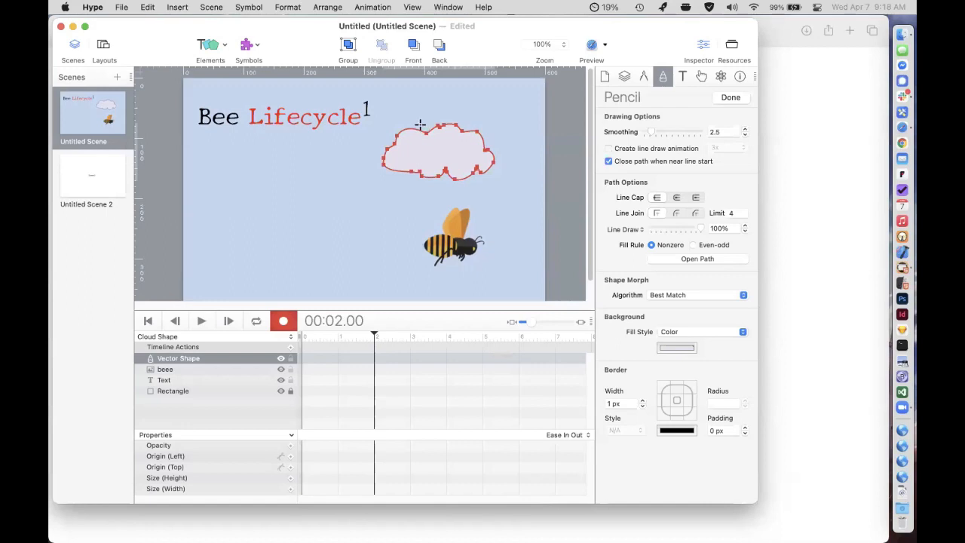
mouse_move(423, 124)
left_mouse_down()
mouse_move(379, 137)
mouse_move(369, 156)
mouse_move(407, 175)
mouse_move(453, 179)
left_mouse_up()
left_click_drag(497, 140, 425, 125)
left_click(283, 321)
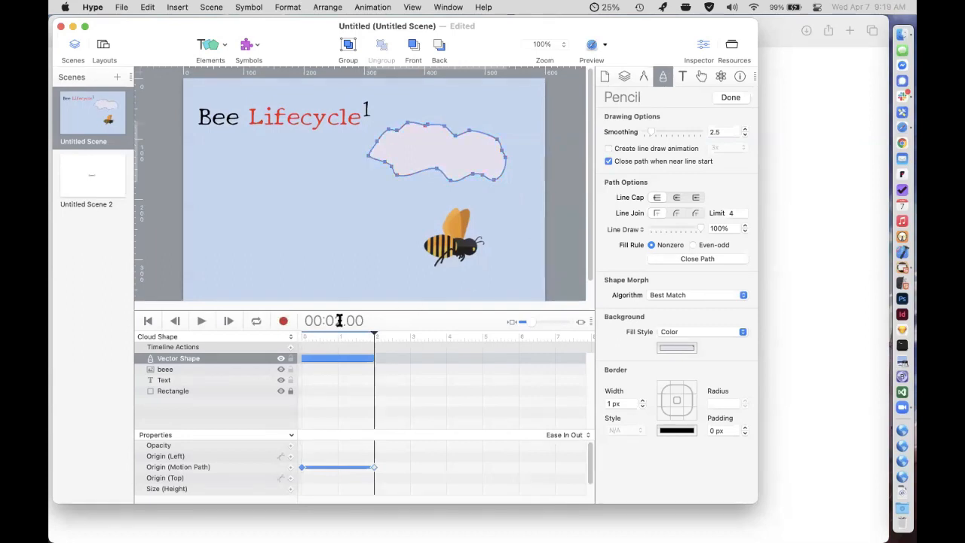
Shorten the cloud's morph to end at 00:01.00 and scrub through it, leaving the playhead at its end.
left_click_drag(320, 338, 286, 326)
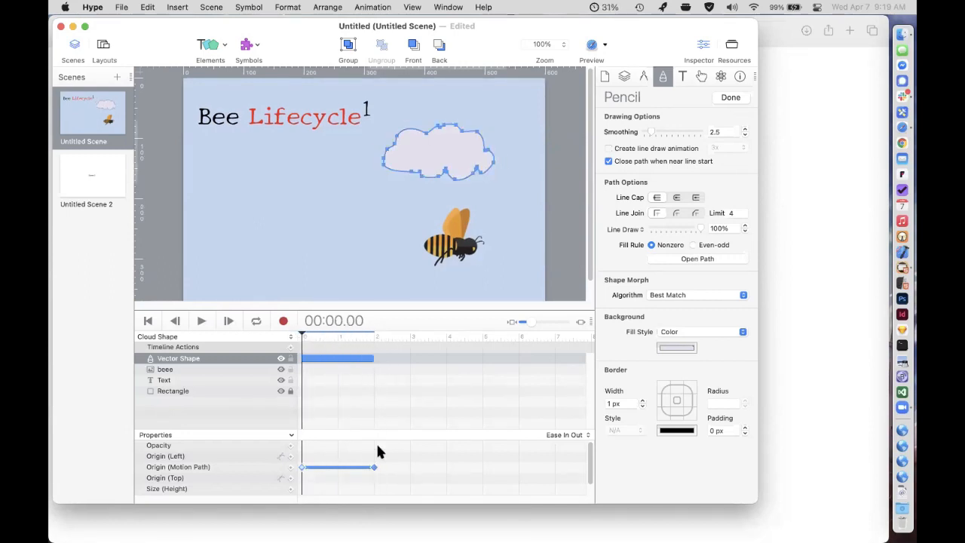
left_click_drag(371, 469, 338, 467)
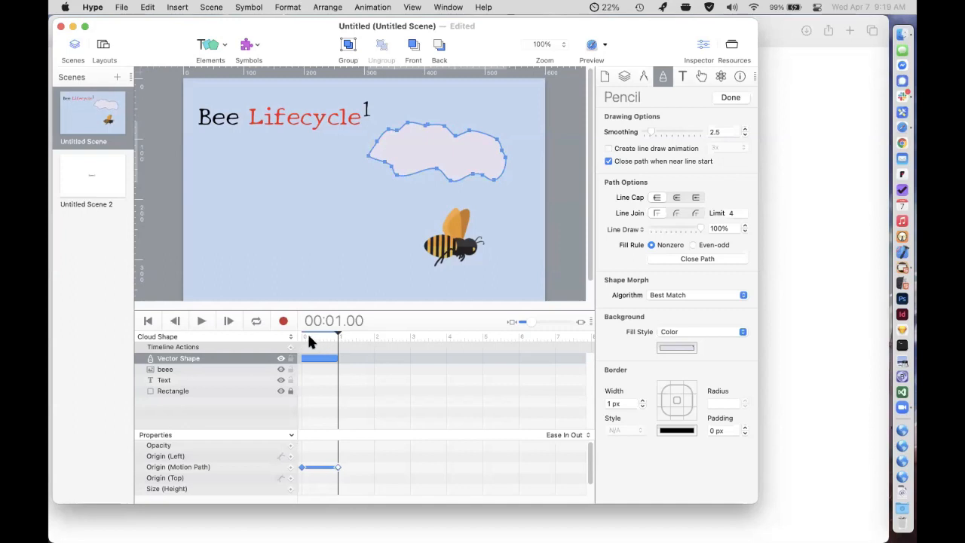
left_click_drag(306, 339, 339, 338)
Add a timeline action at 00:01.00 that continues the Cloud Shape timeline in reverse.
left_click(289, 346)
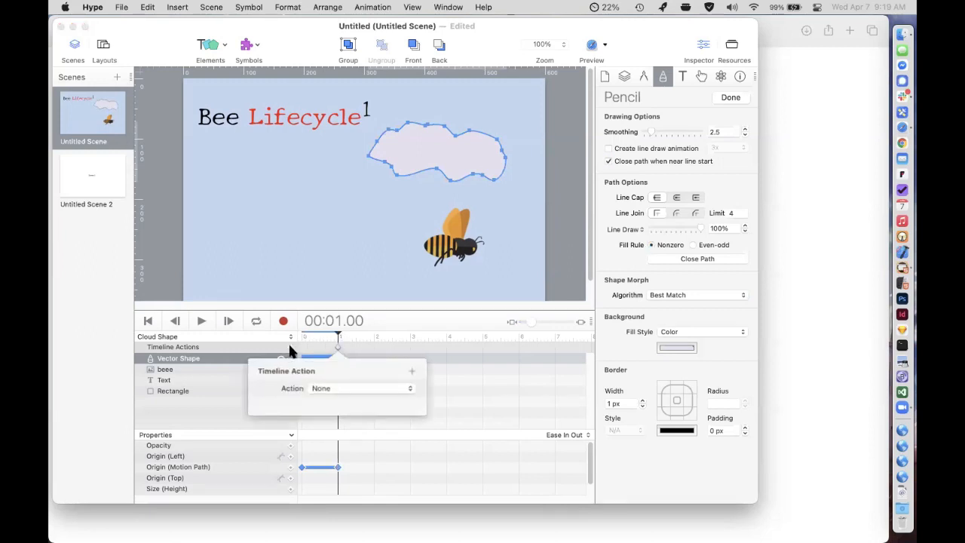
left_click(353, 387)
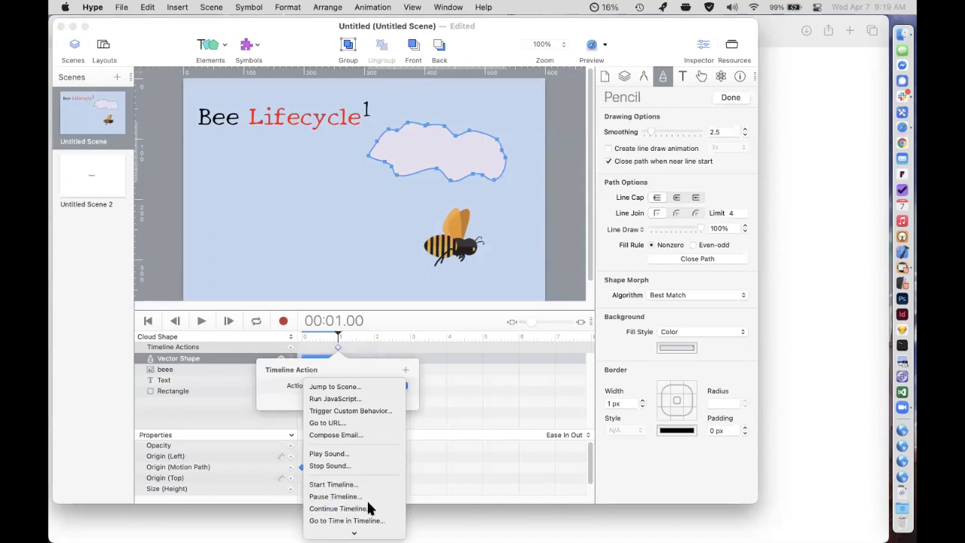
left_click(368, 509)
left_click(343, 414)
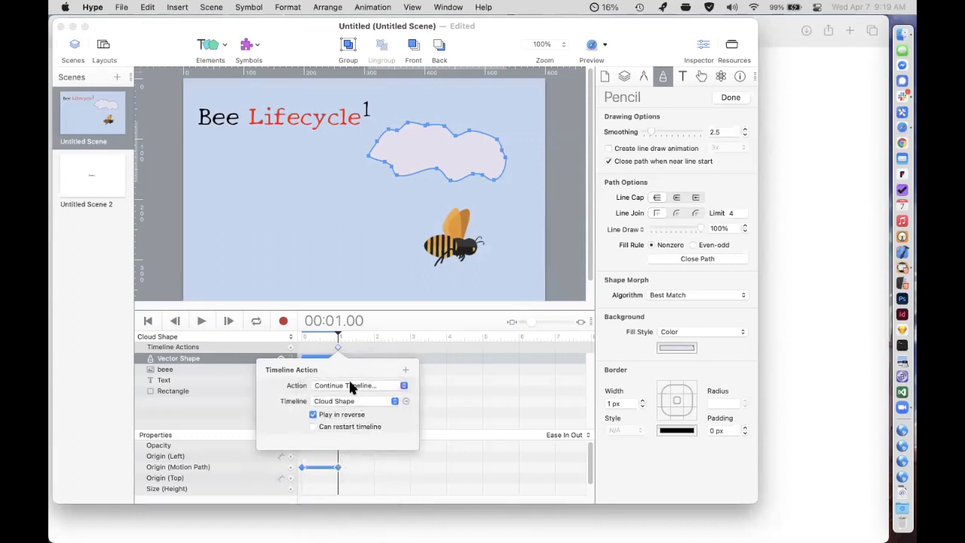
Add a timeline action at 00:00.00 that continues the Cloud Shape timeline forward.
left_click_drag(337, 338, 290, 348)
left_click(290, 348)
left_click(318, 388)
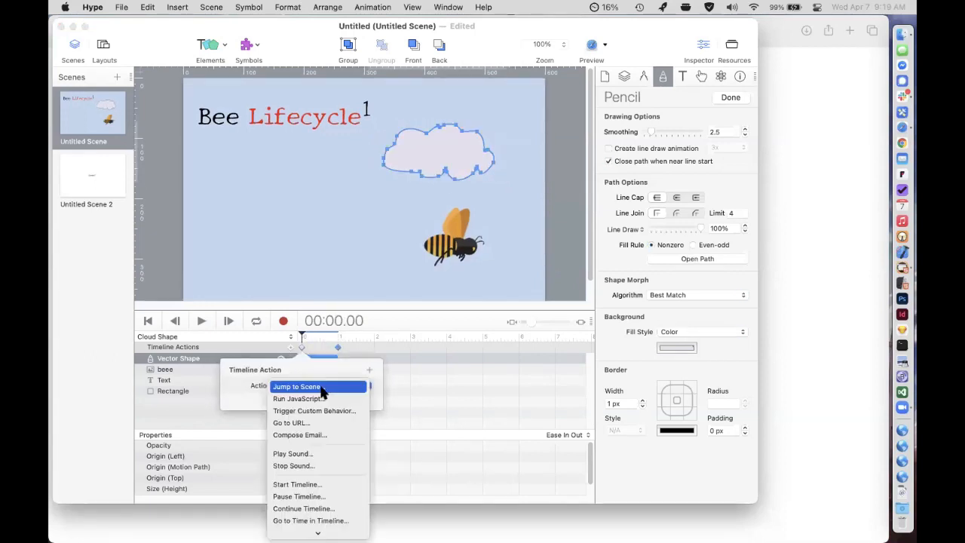
left_click(355, 509)
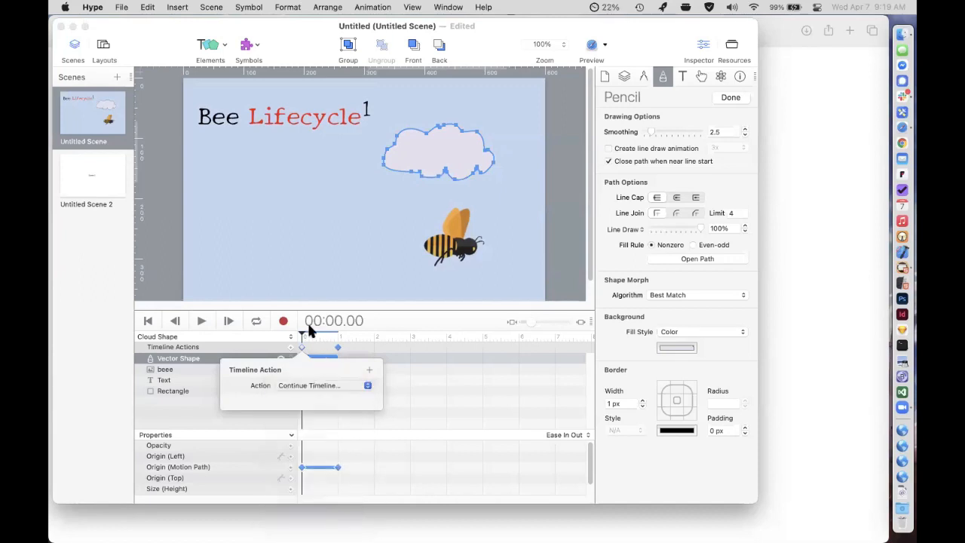
left_click(389, 317)
Return to the Main Timeline and add a second On Scene Load action that starts the Cloud Shape timeline.
left_click(197, 337)
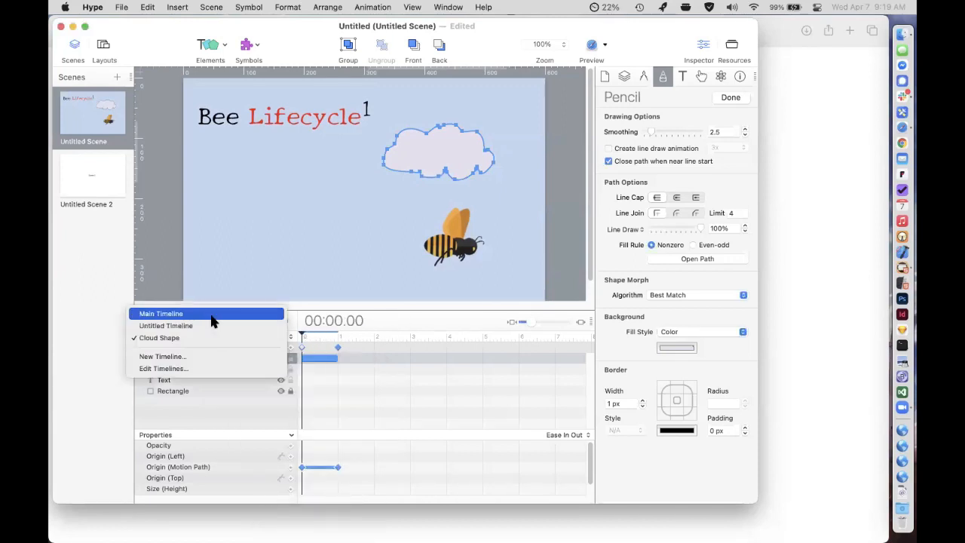
left_click(211, 315)
left_click(625, 76)
scroll(717, 420, "down", 3)
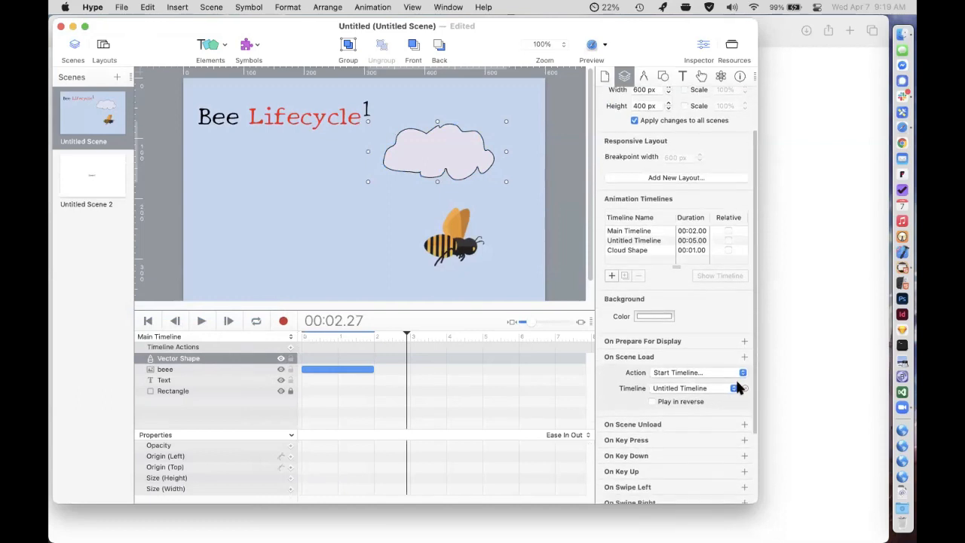
left_click(745, 356)
left_click(706, 425)
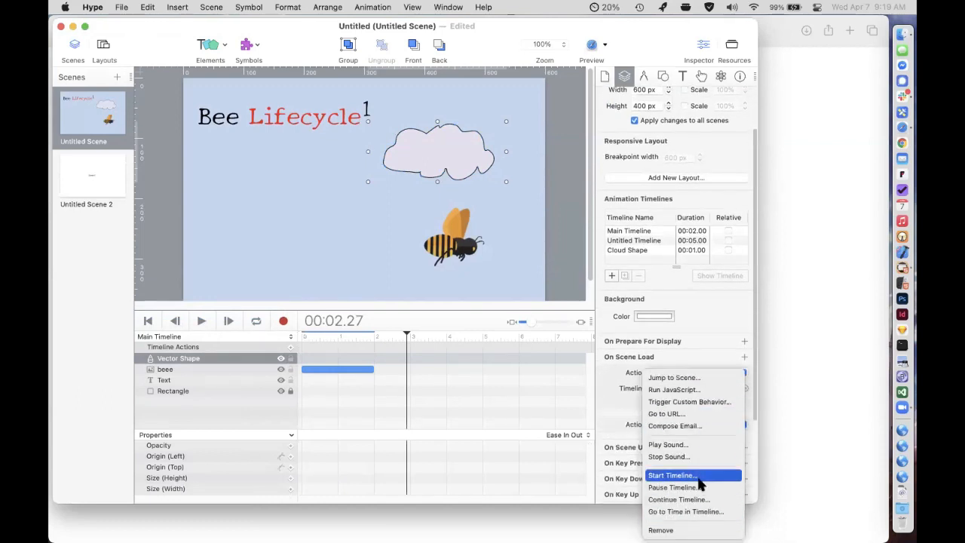
left_click(690, 474)
left_click(686, 437)
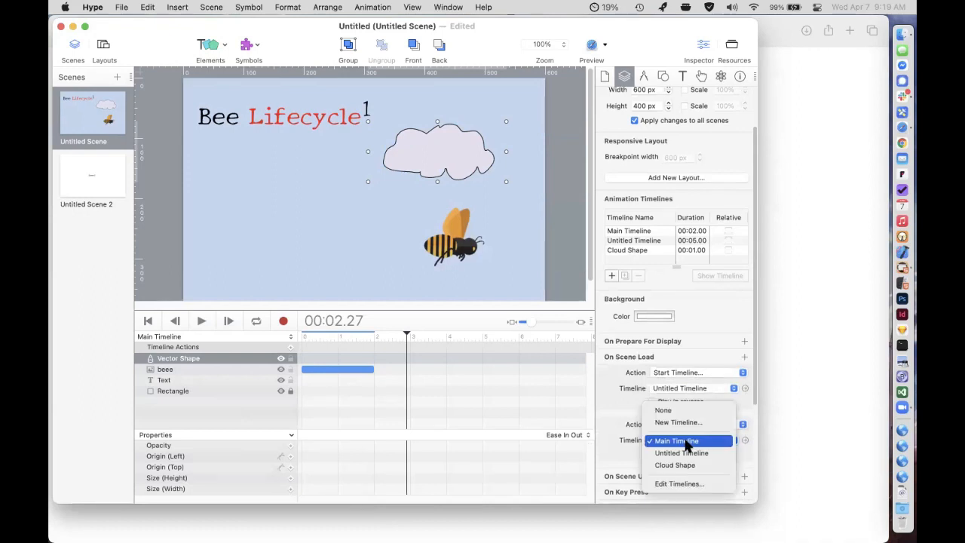
left_click(691, 465)
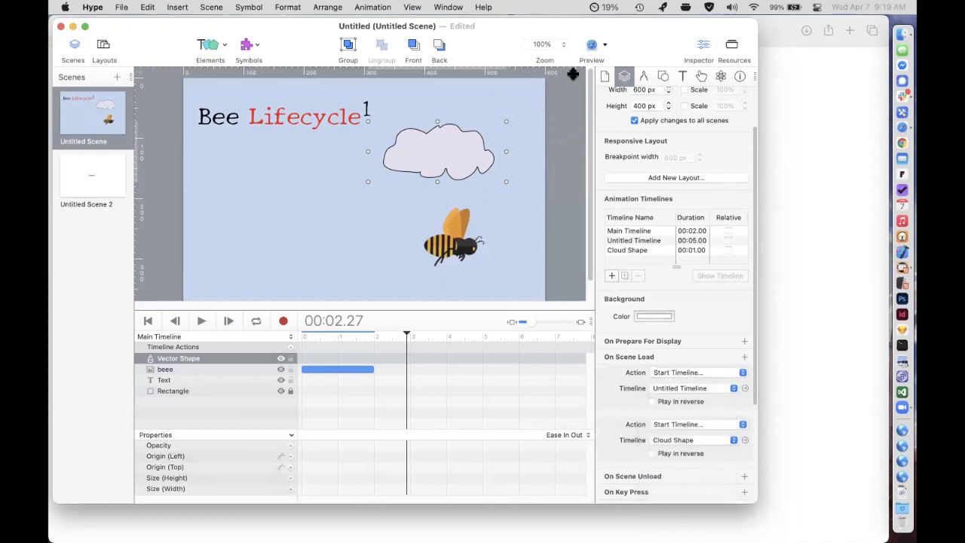
Preview the scene in Safari to check the cloud drifting and morphing together, then return to the scene settings in Hype.
left_click(592, 44)
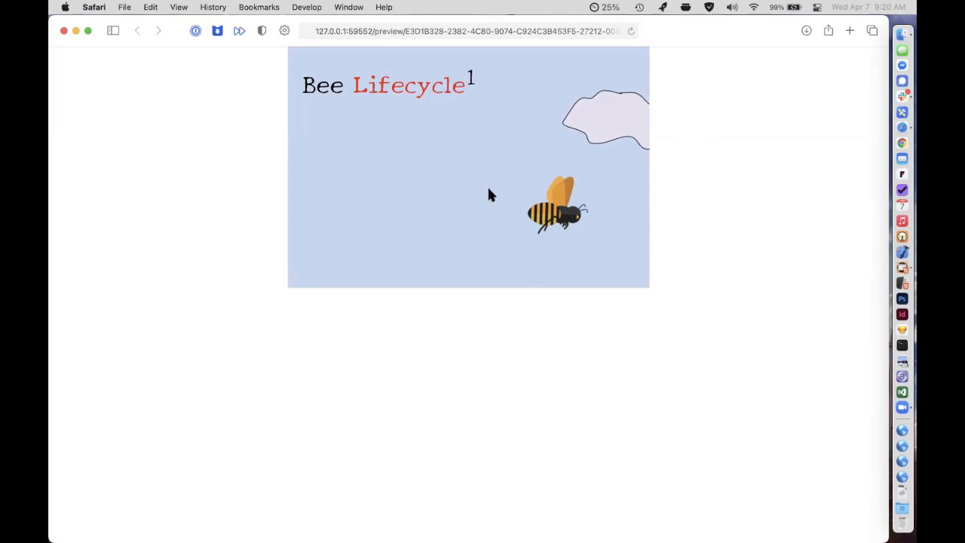
key("super+Tab")
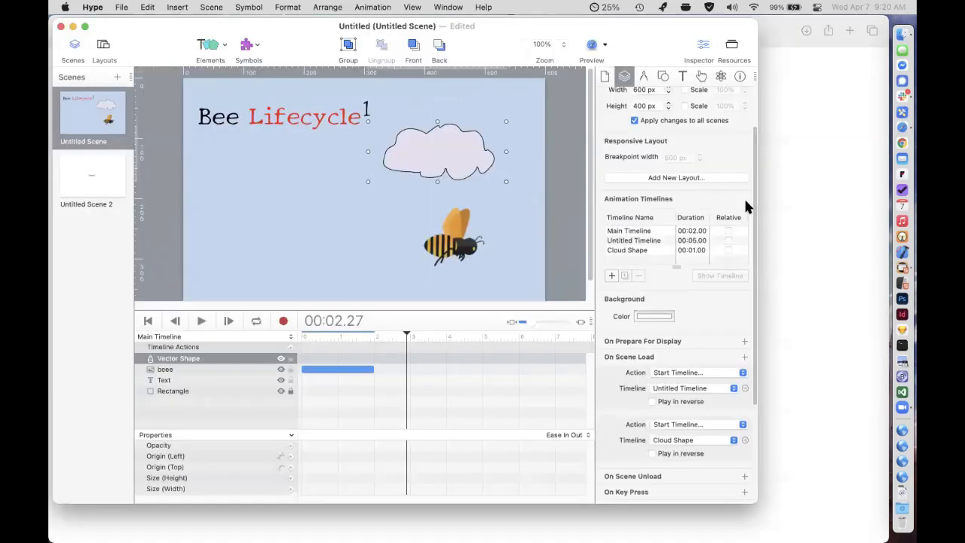
scroll(696, 178, "up", 3)
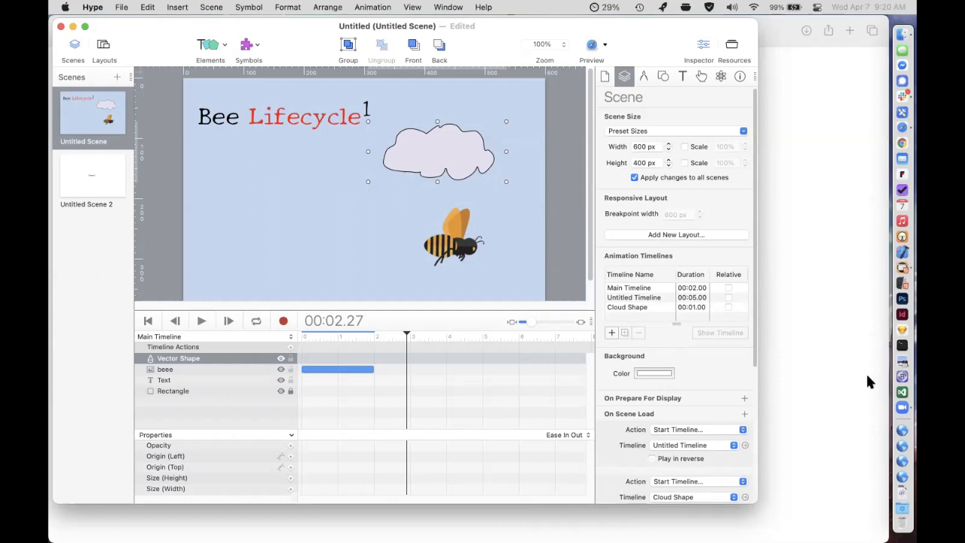
Open LakeMead.hypetemplate from the in5 folder as a new Hype document.
left_click(908, 506)
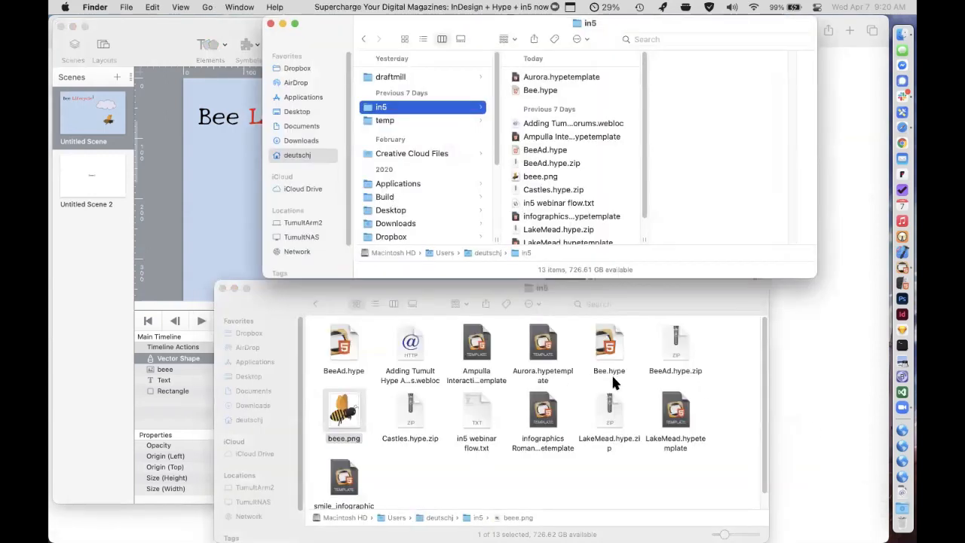
left_click(695, 393)
double_click(676, 403)
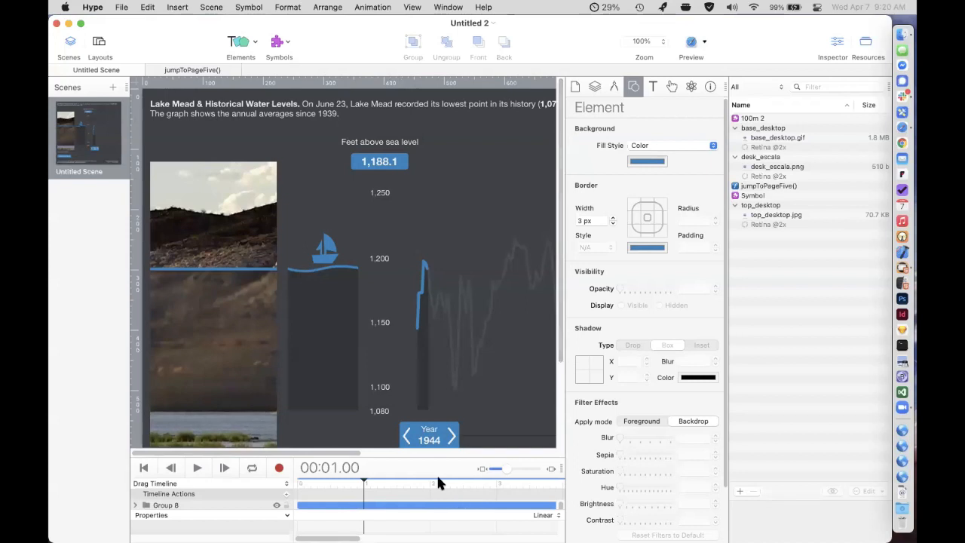
Hide the Resources library, enlarge the timeline area and set the canvas zoom to 50%.
left_click_drag(433, 460, 433, 458)
key("super+minus")
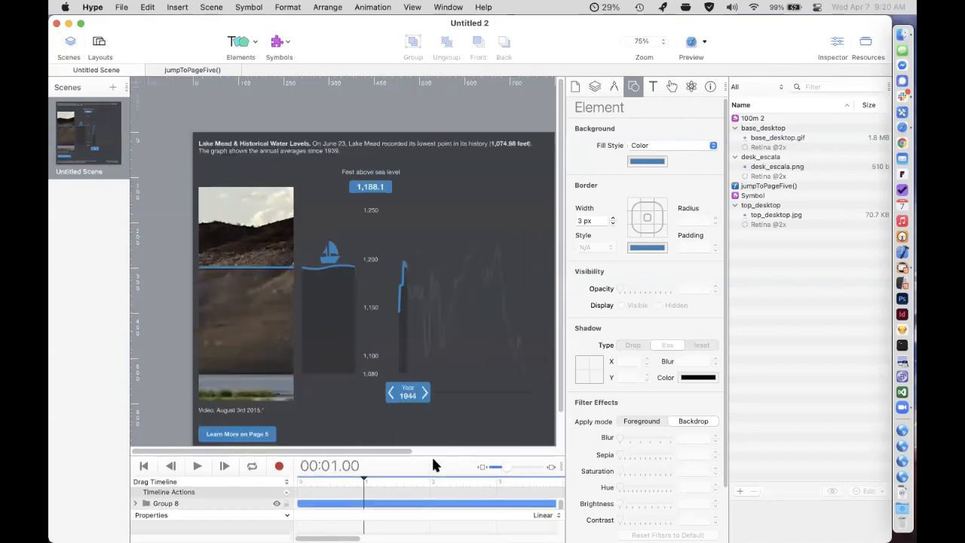
left_click(867, 43)
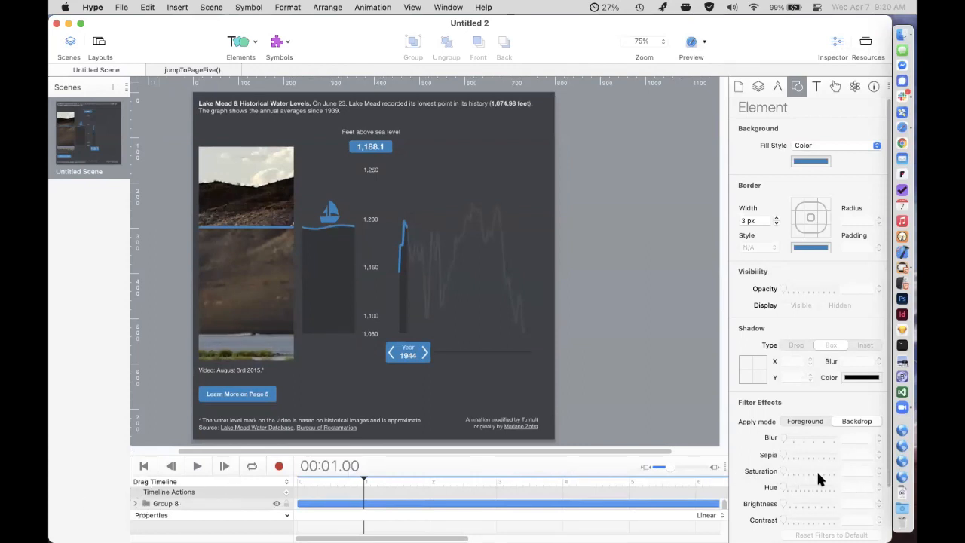
left_click_drag(569, 451, 575, 415)
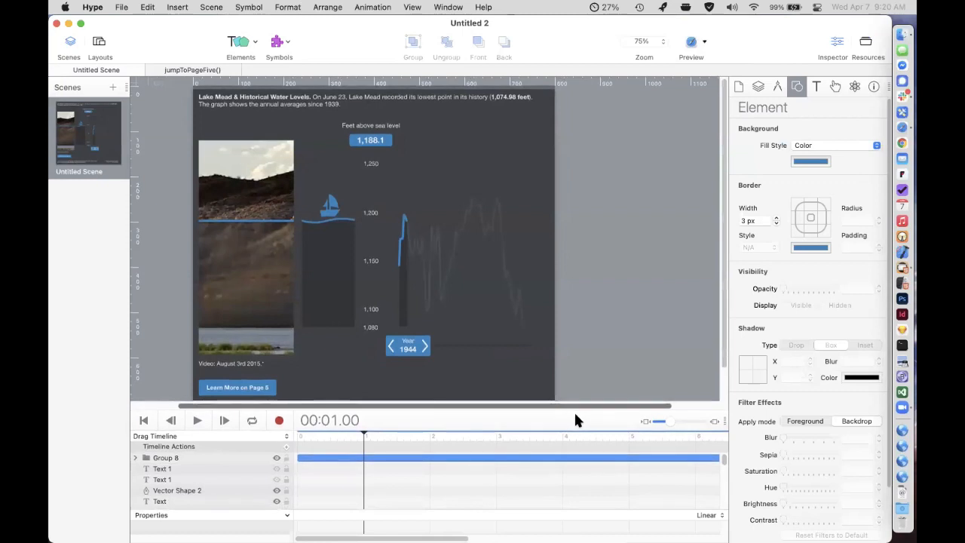
key("super+minus")
key("super+minus")
key("super+equal")
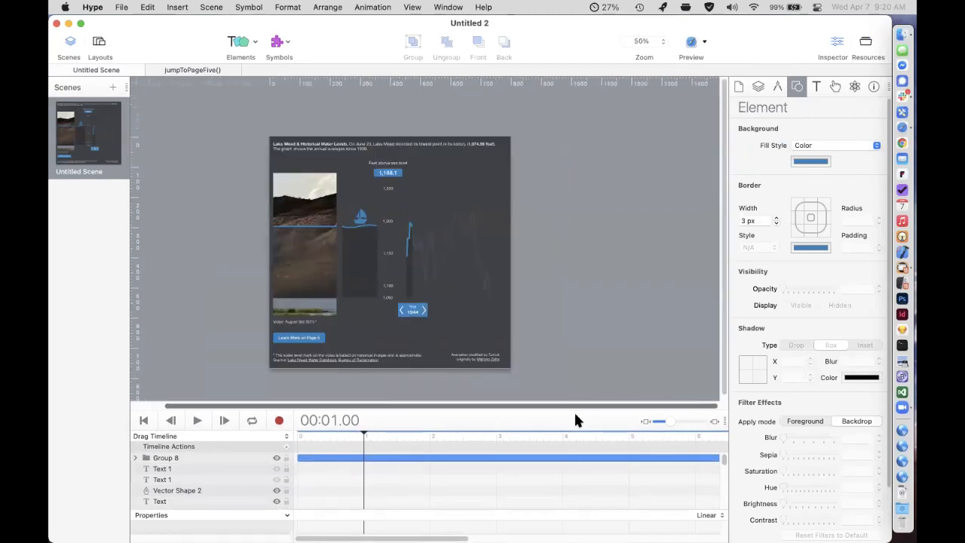
left_click_drag(575, 414, 562, 350)
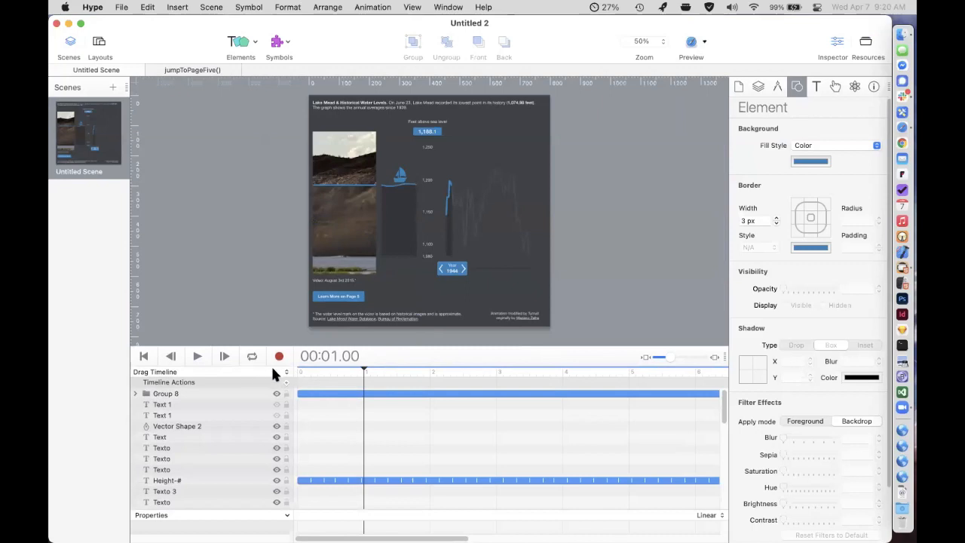
Show the Main Timeline and scrub through its intro animation to 00:01.02.
left_click(246, 362)
mouse_move(336, 367)
left_mouse_down()
mouse_move(313, 373)
mouse_move(337, 362)
left_mouse_up()
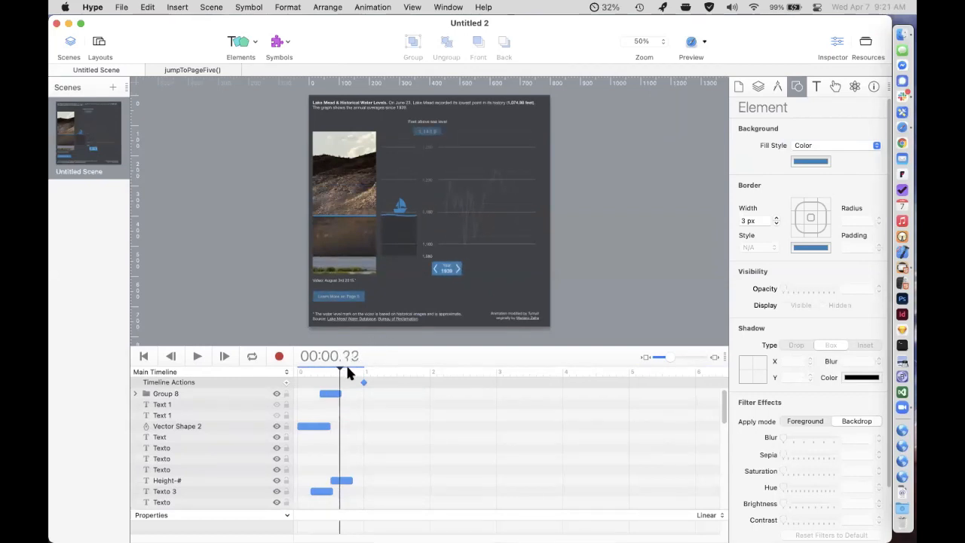
left_click_drag(347, 373, 371, 371)
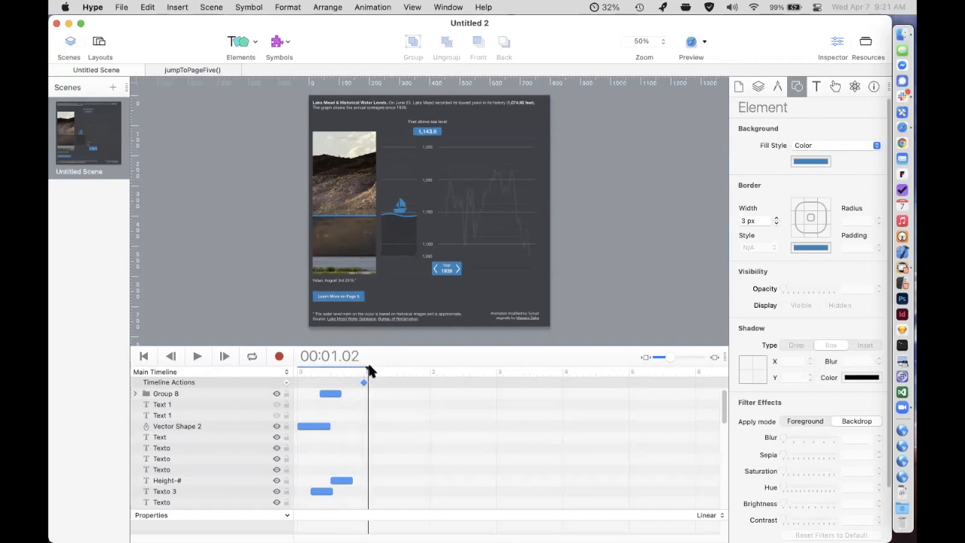
Switch to the Drag Timeline and scrub through it to examine how the chart, boat and water level move by year.
left_click(262, 374)
left_click(263, 384)
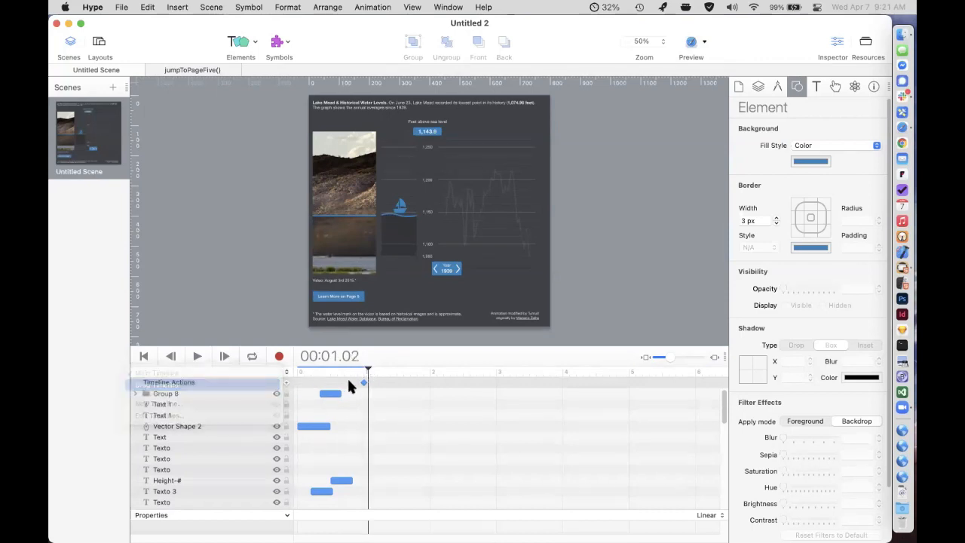
left_click_drag(347, 370, 643, 368)
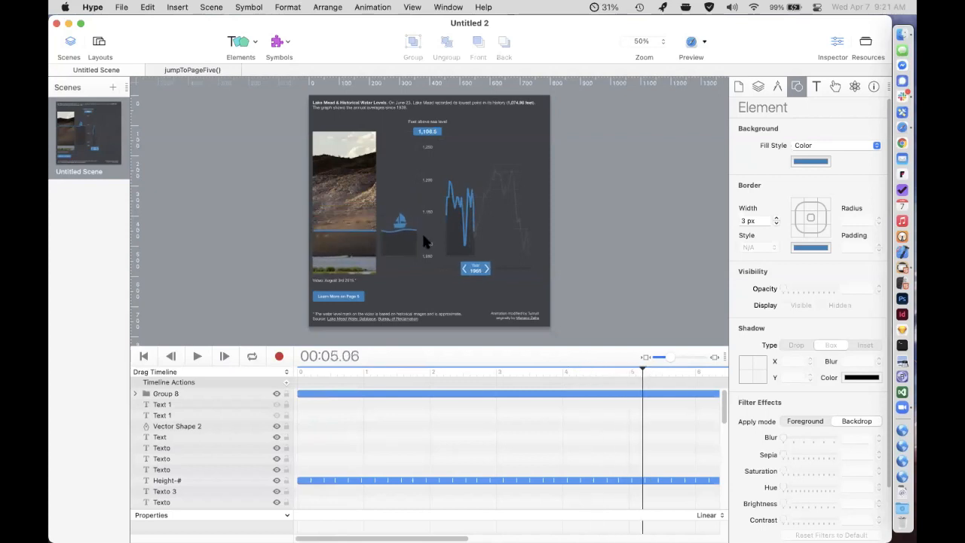
scroll(353, 249, "up", 5)
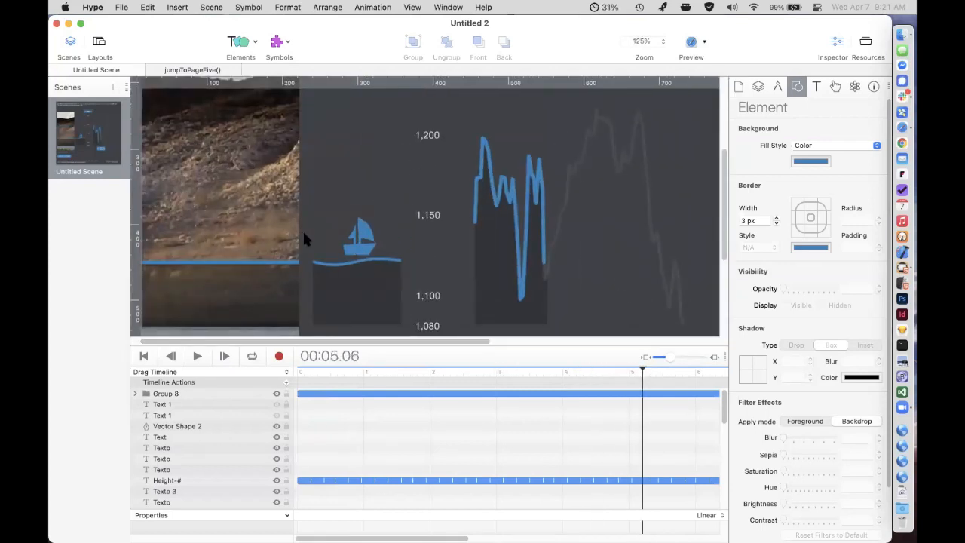
scroll(288, 236, "down", 4)
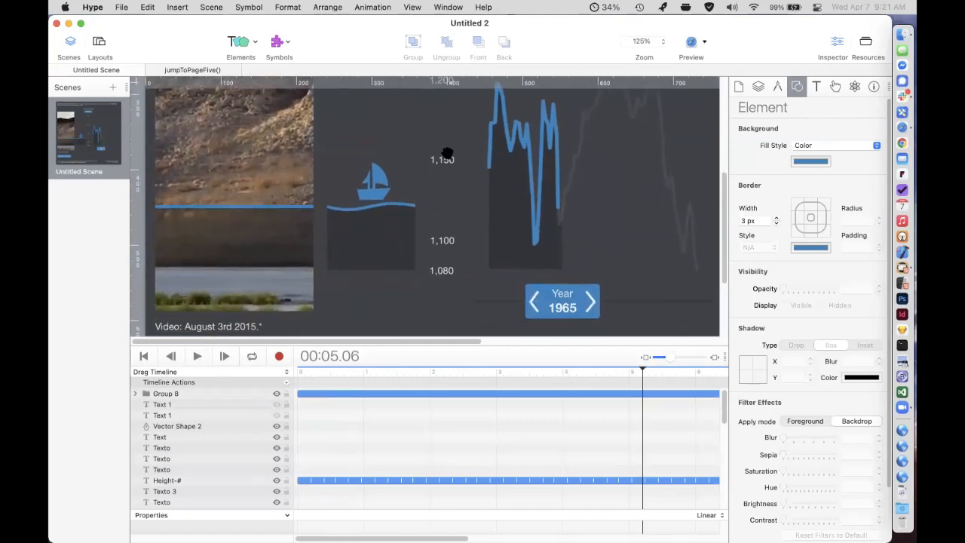
left_click_drag(616, 370, 576, 371)
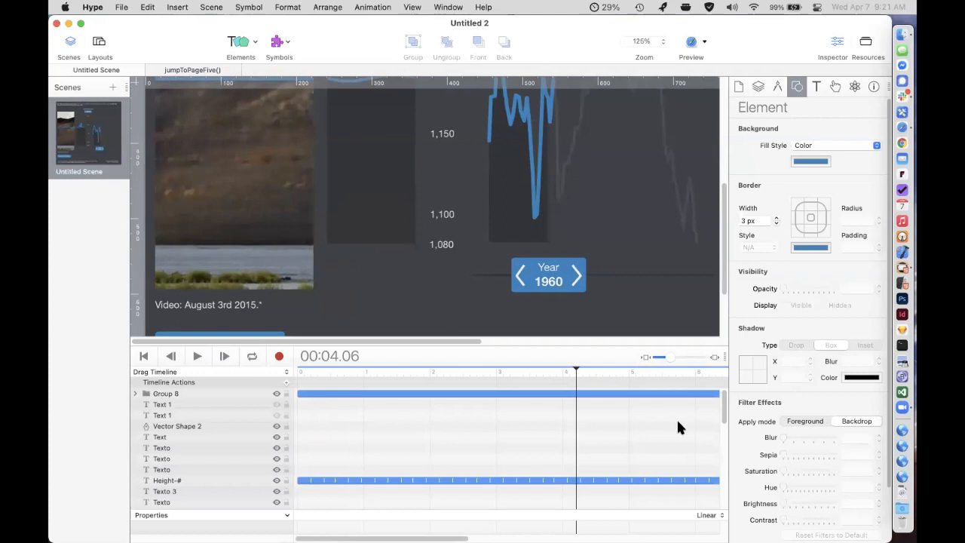
left_click_drag(558, 371, 512, 372)
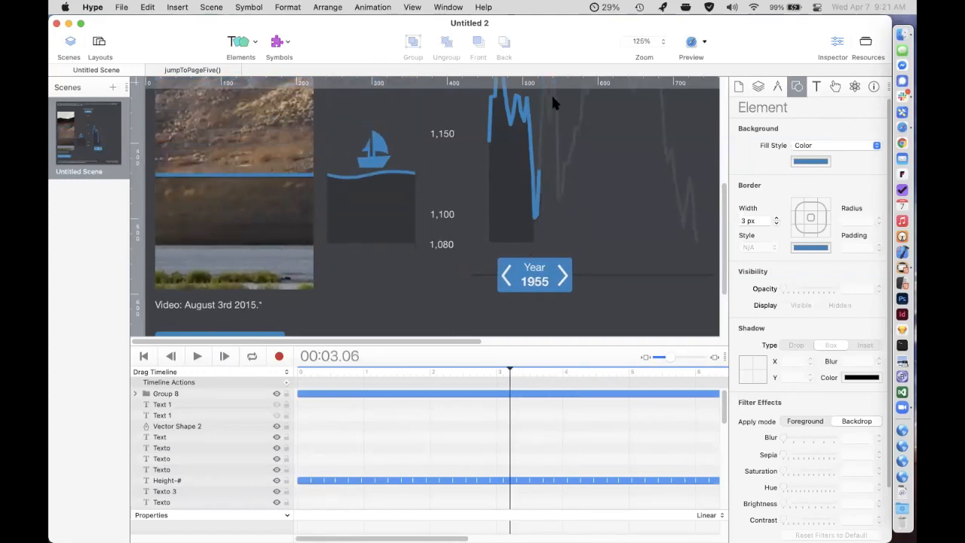
key("super+minus")
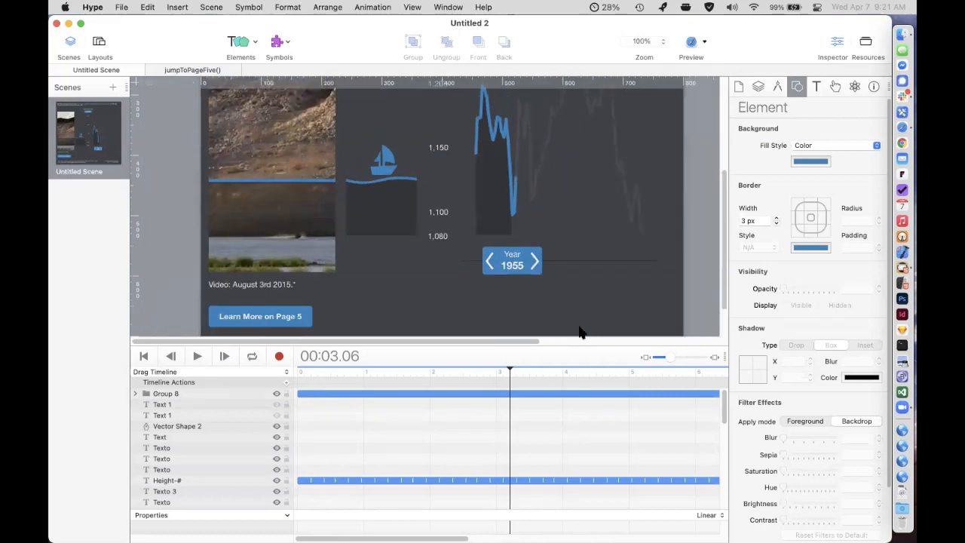
left_click_drag(503, 369, 654, 377)
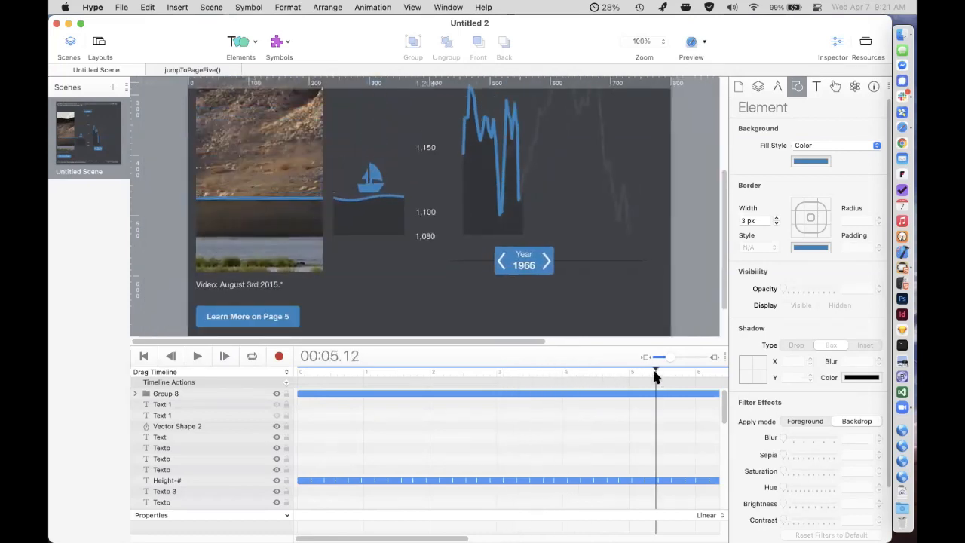
Select the Year slider group and review its pointer actions, then scrub the Drag Timeline to 00:04.20.
left_click(528, 257)
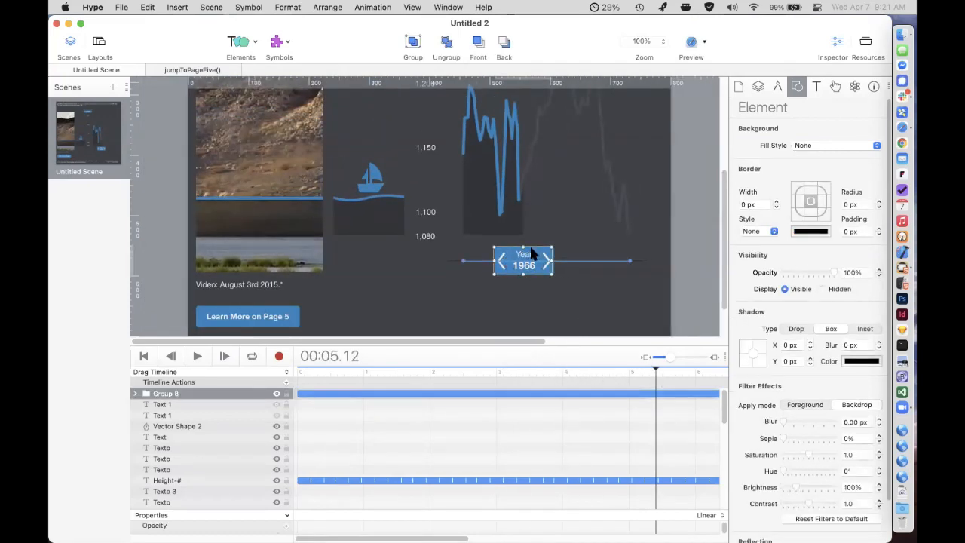
left_click(836, 86)
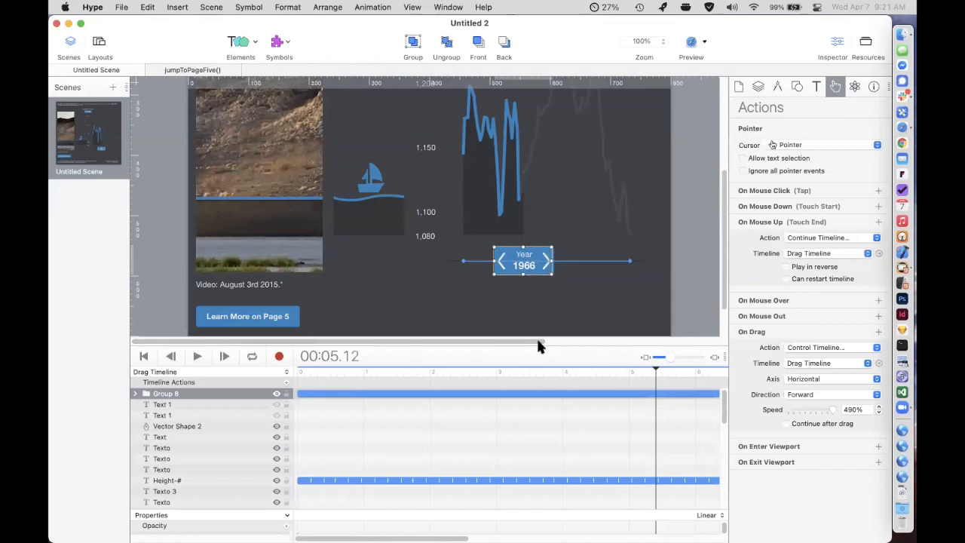
left_click_drag(581, 370, 611, 347)
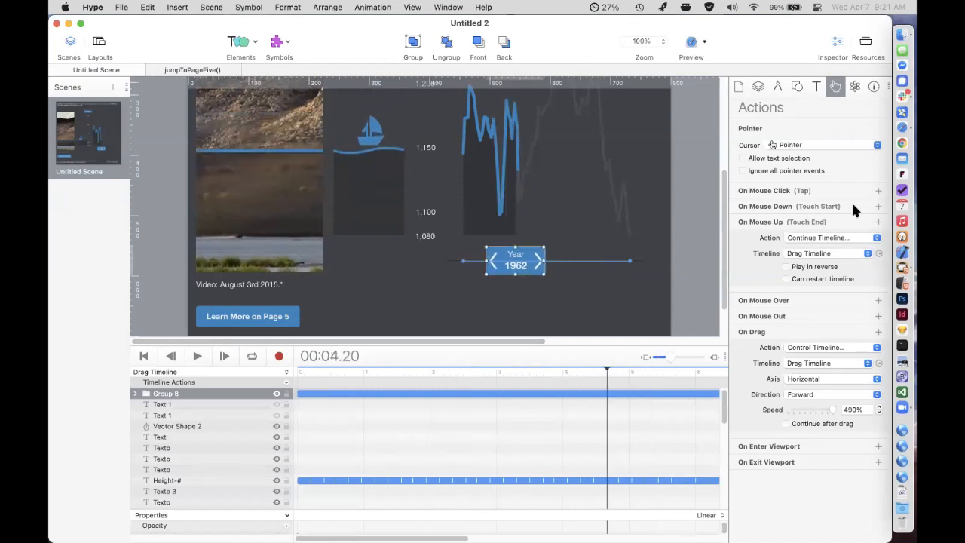
Preview the Lake Mead document in Safari and try out the Year slider along the graph.
key("super+Return")
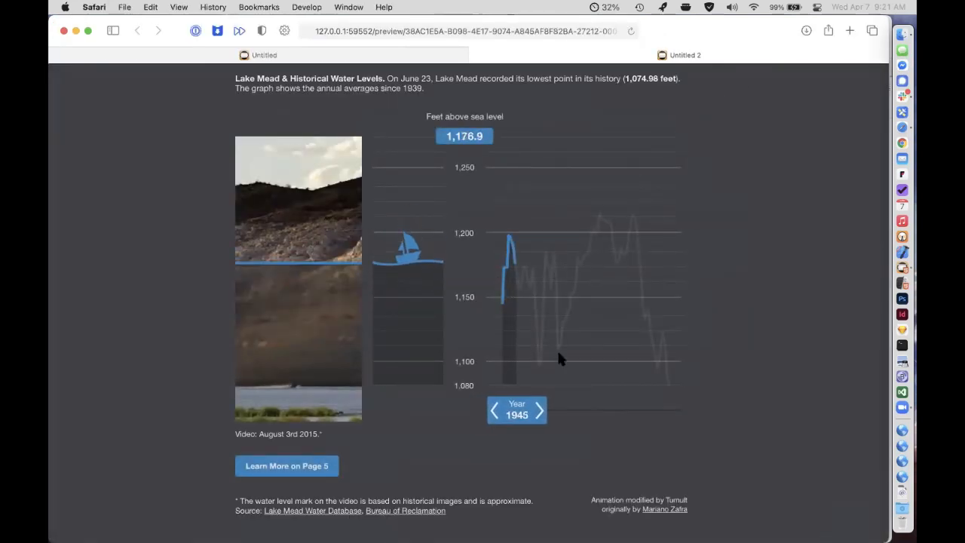
mouse_move(526, 419)
left_mouse_down()
mouse_move(631, 410)
mouse_move(510, 417)
mouse_move(652, 415)
mouse_move(533, 412)
left_mouse_up()
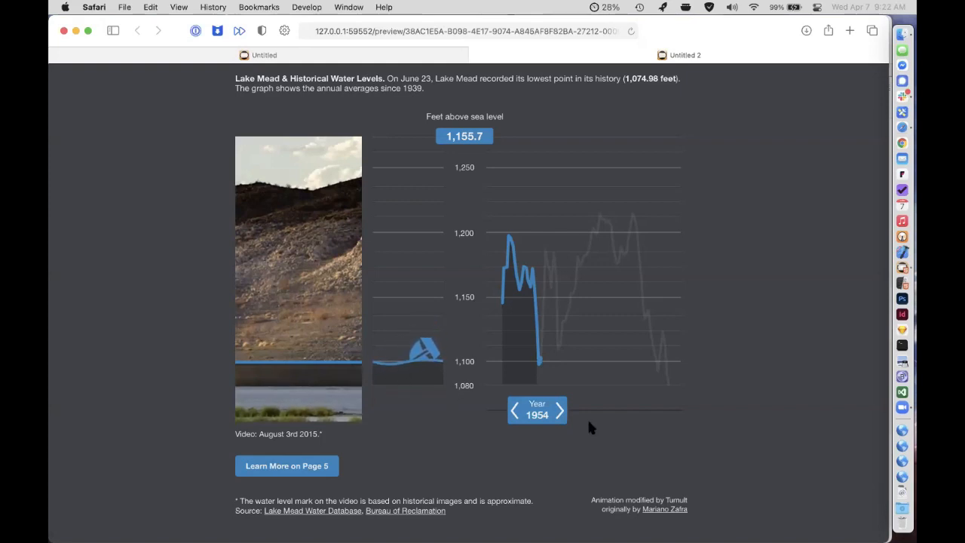
mouse_move(546, 409)
left_mouse_down()
mouse_move(612, 407)
mouse_move(532, 411)
left_mouse_up()
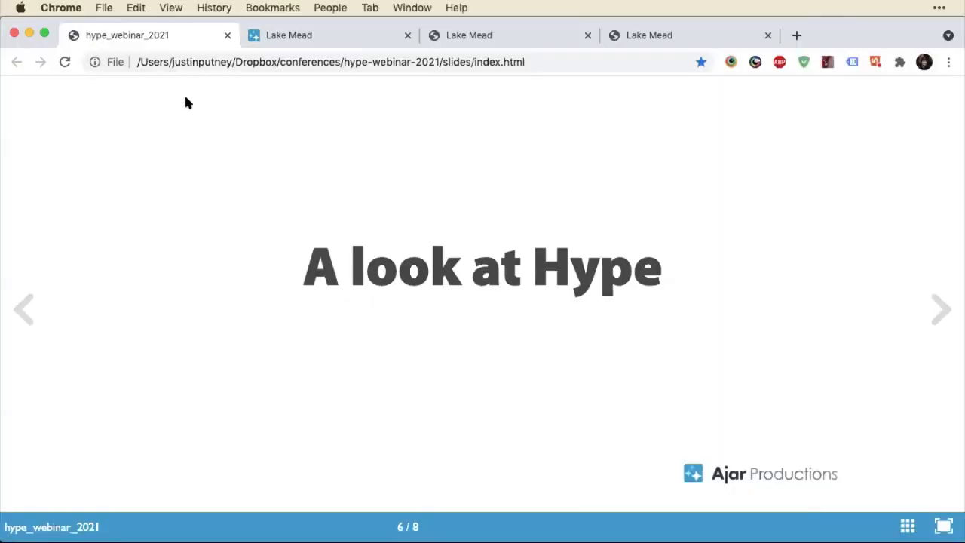
View the published Lake Mead demo in Chrome and follow its Learn More on Page 5 link.
left_click(282, 43)
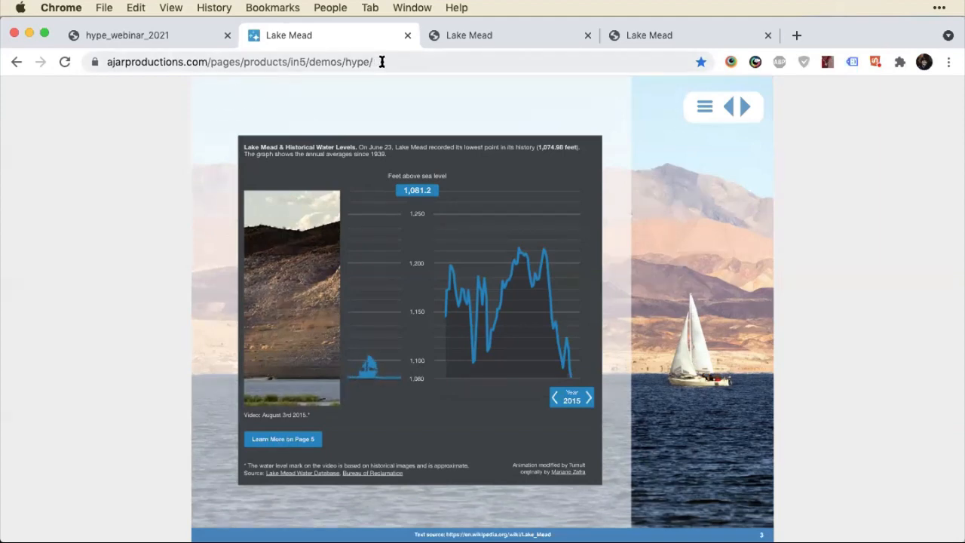
left_click(354, 60)
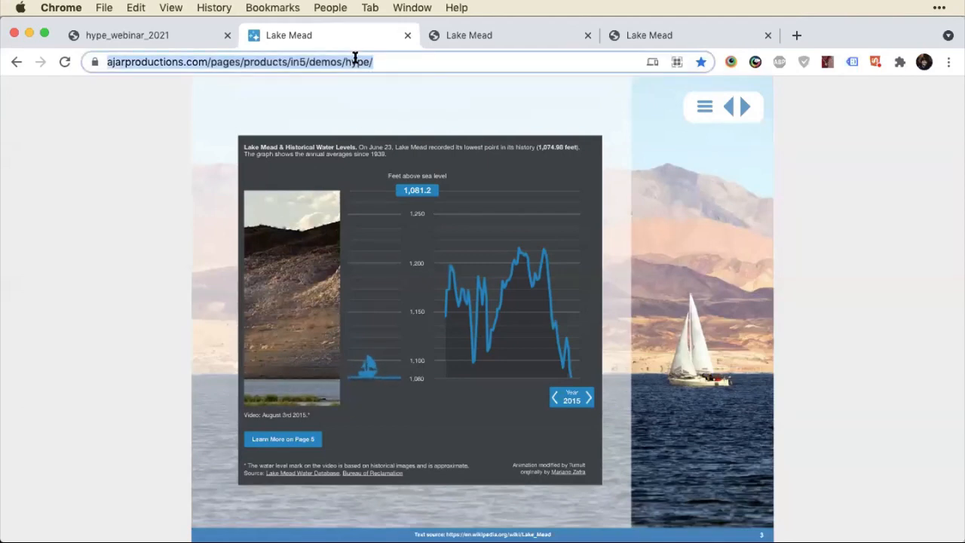
left_click(272, 440)
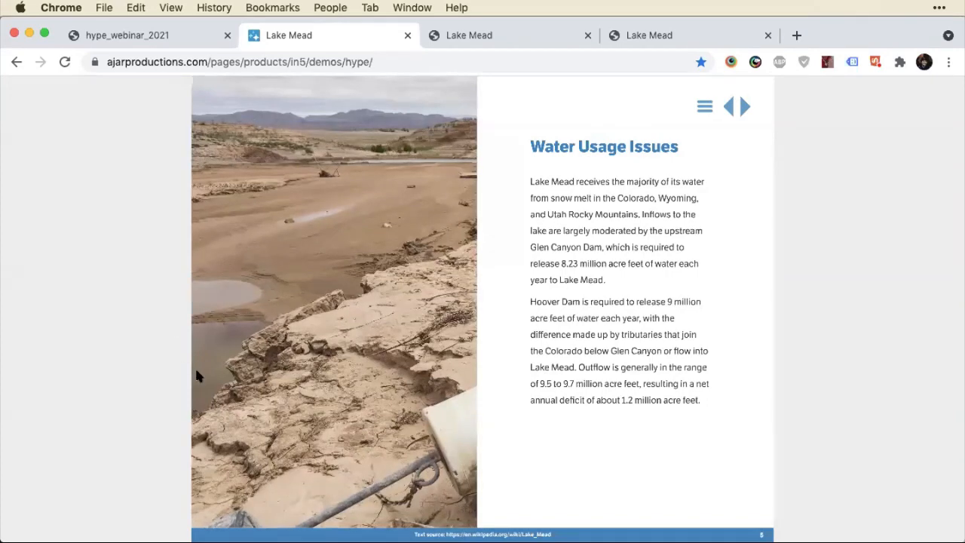
Switch to InDesign and go to page 3 of Lake Mead_start.indd.
mouse_move(316, 539)
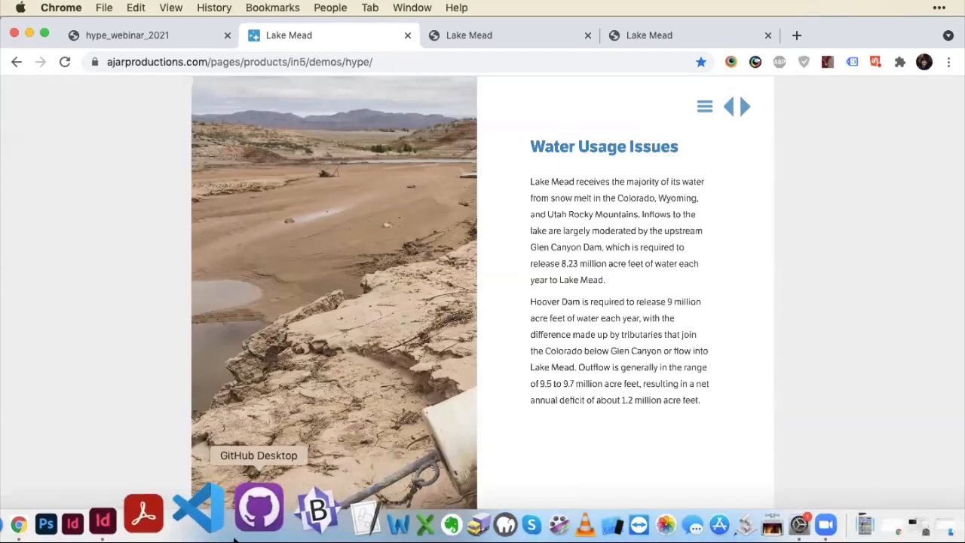
left_click(169, 527)
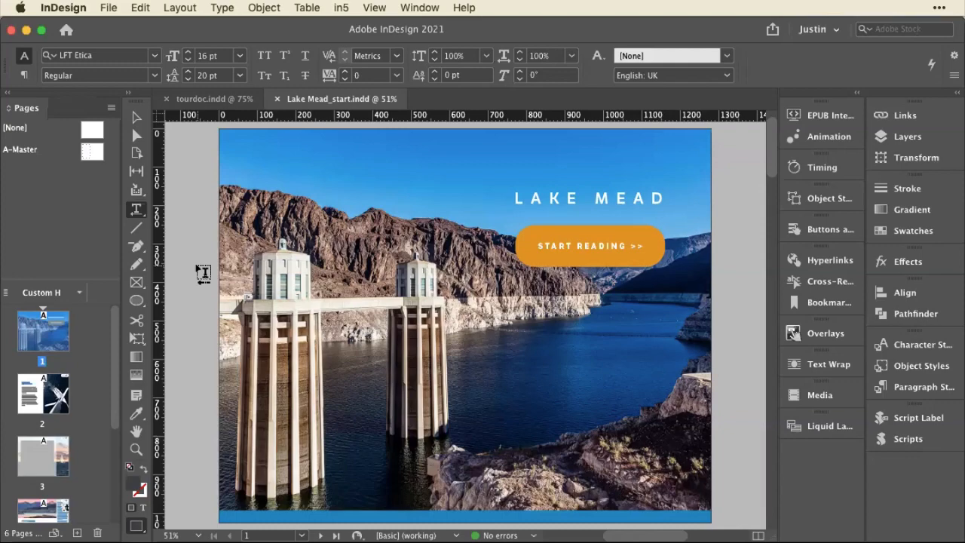
scroll(203, 273, "down", 5)
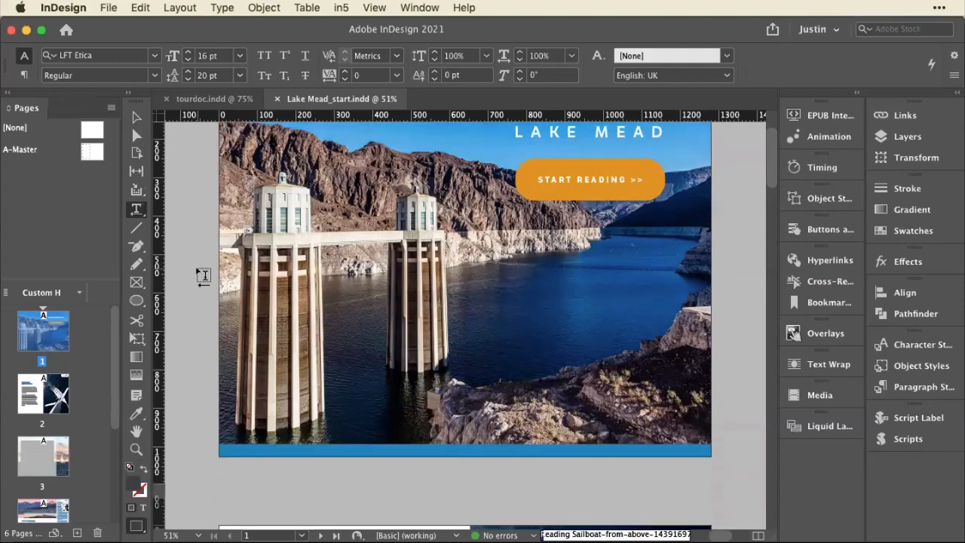
scroll(203, 274, "down", 20)
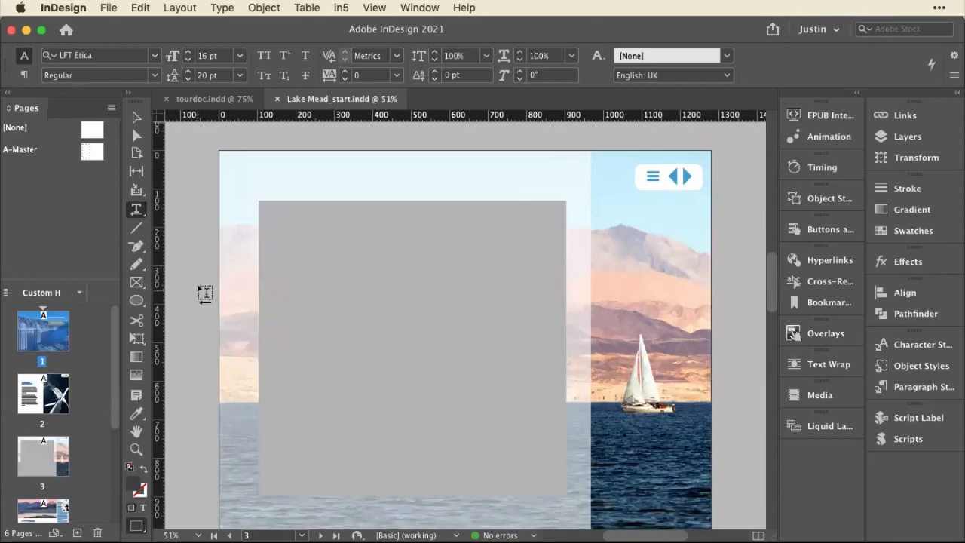
scroll(167, 209, "down", 2)
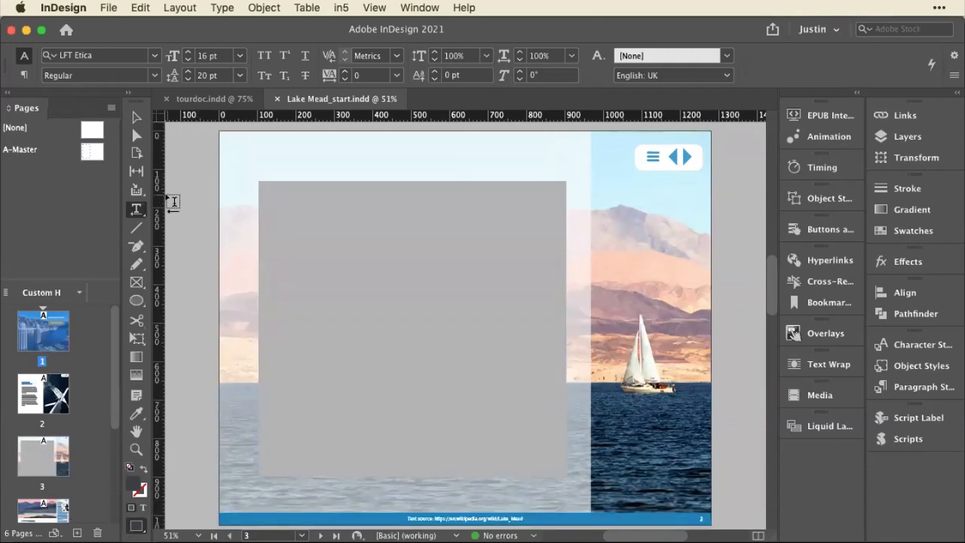
Select the gray placeholder rectangle on page 3 and set its fill to [None].
left_click(135, 115)
left_click(383, 225)
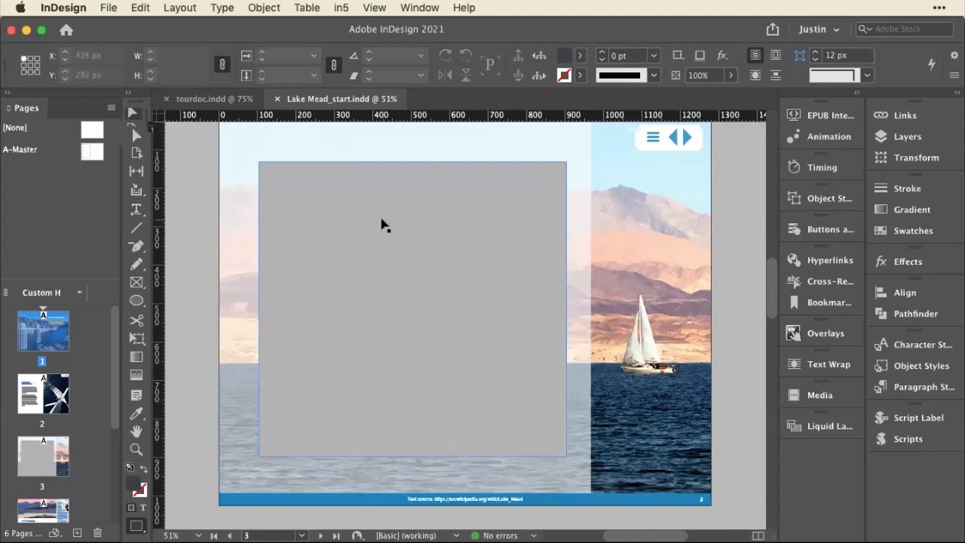
left_click(383, 225)
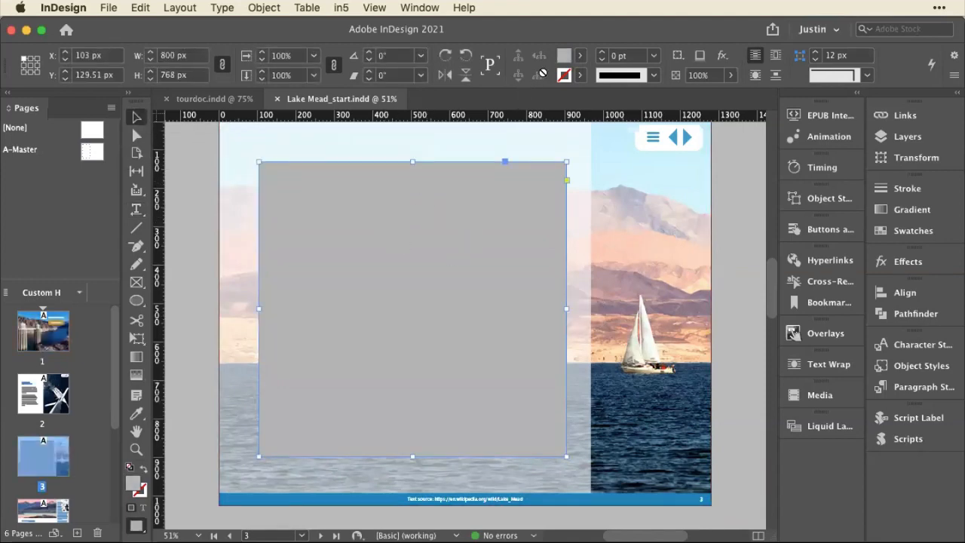
left_click(580, 56)
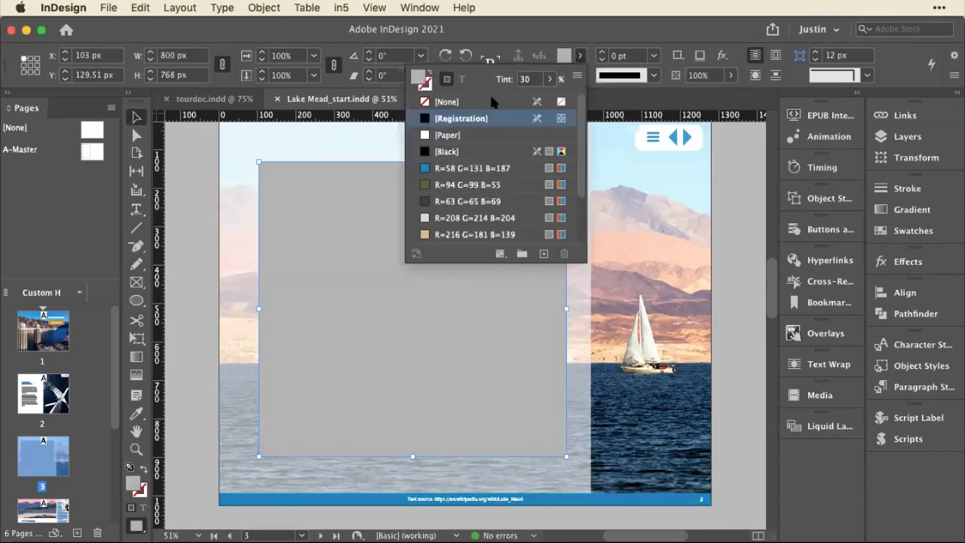
left_click(450, 103)
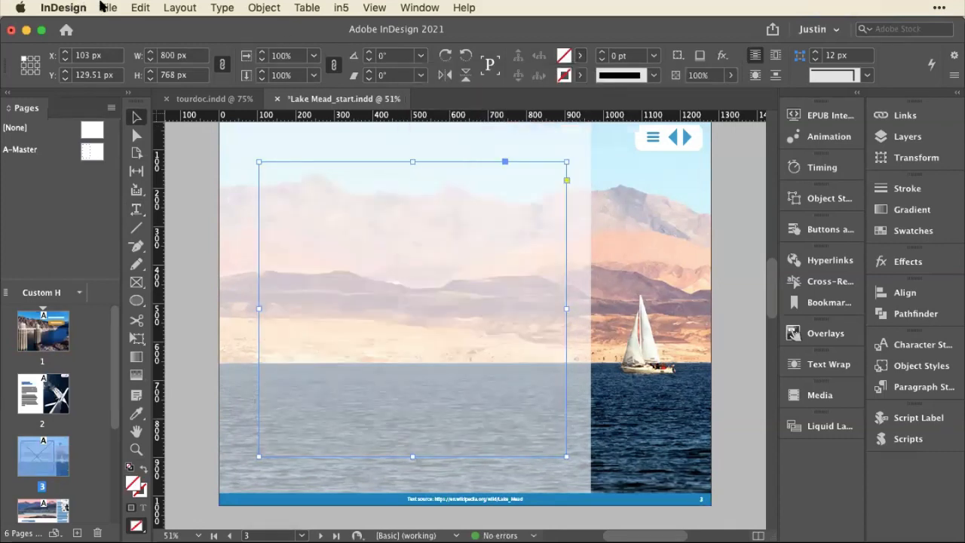
Place LakeMead.oam from the Links folder into the selected frame on page 3 and save the document.
left_click(102, 7)
left_click(131, 200)
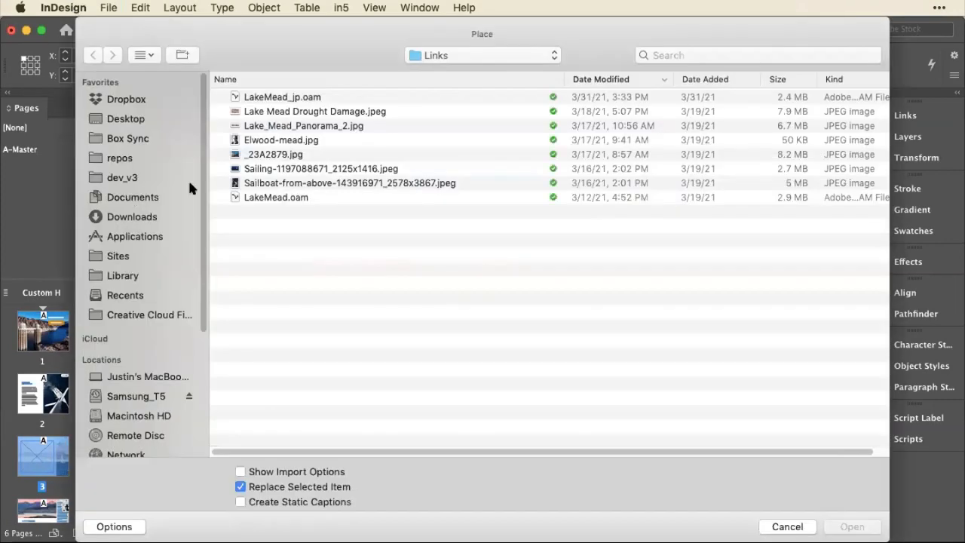
left_click(301, 199)
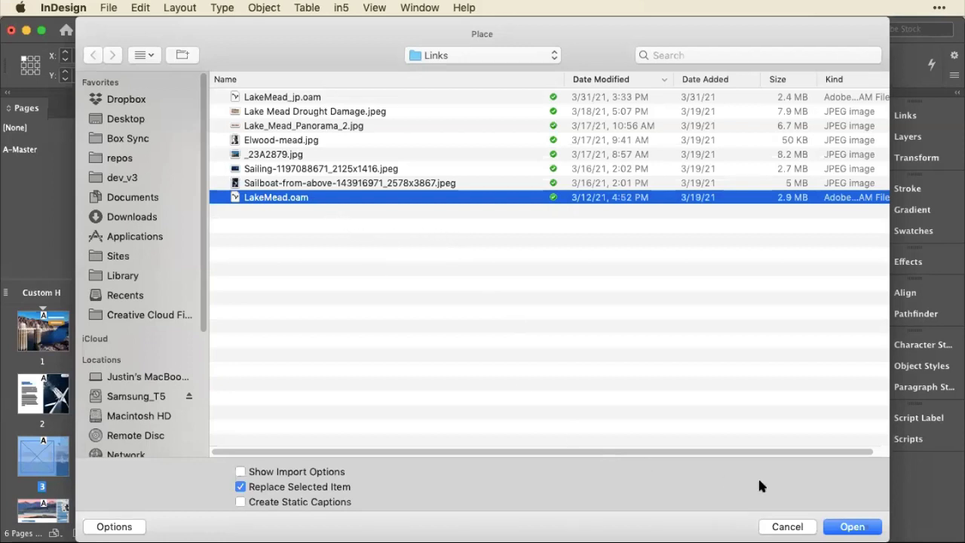
left_click(839, 527)
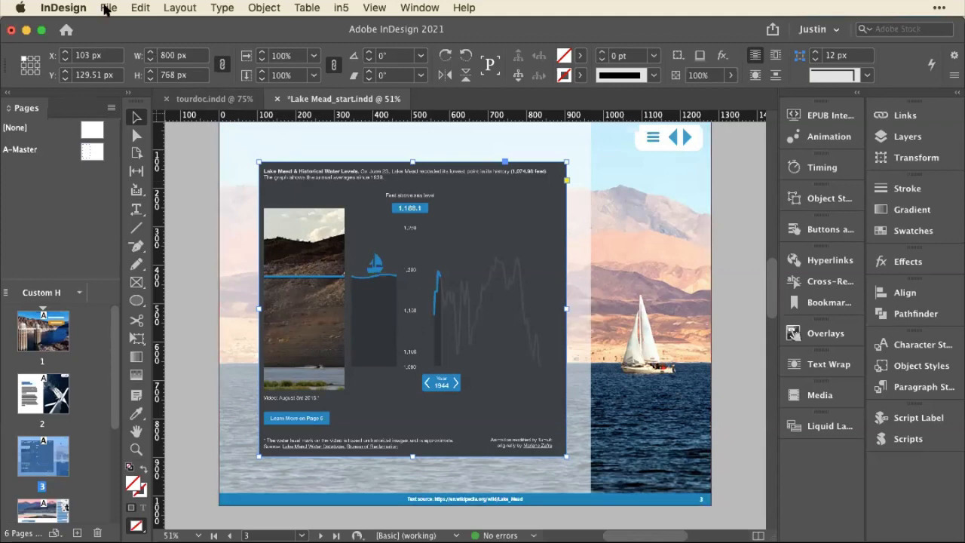
left_click(109, 8)
left_click(156, 105)
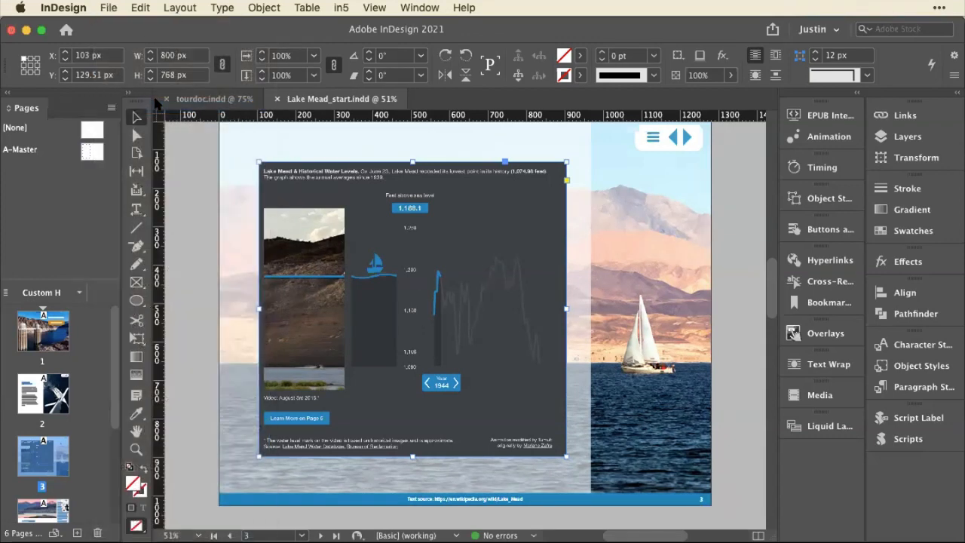
Walk through the in5 Easy Export Wizard with Modern digital and Pixel perfect text up to the title setting.
left_click(339, 7)
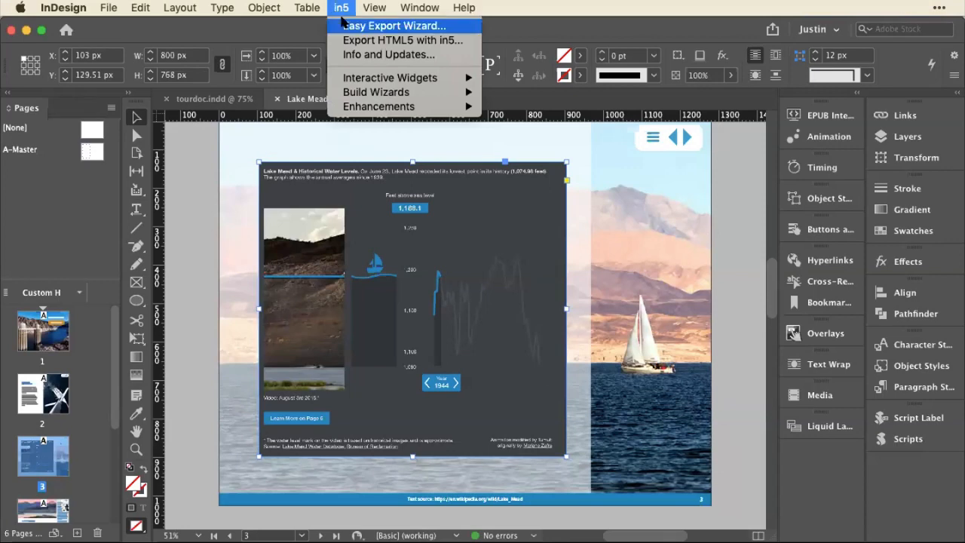
left_click(343, 22)
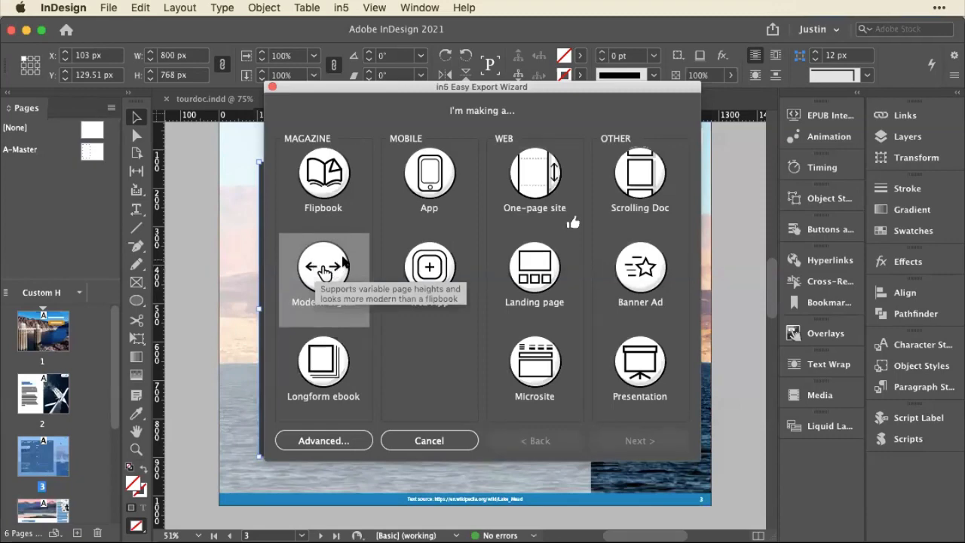
left_click(324, 272)
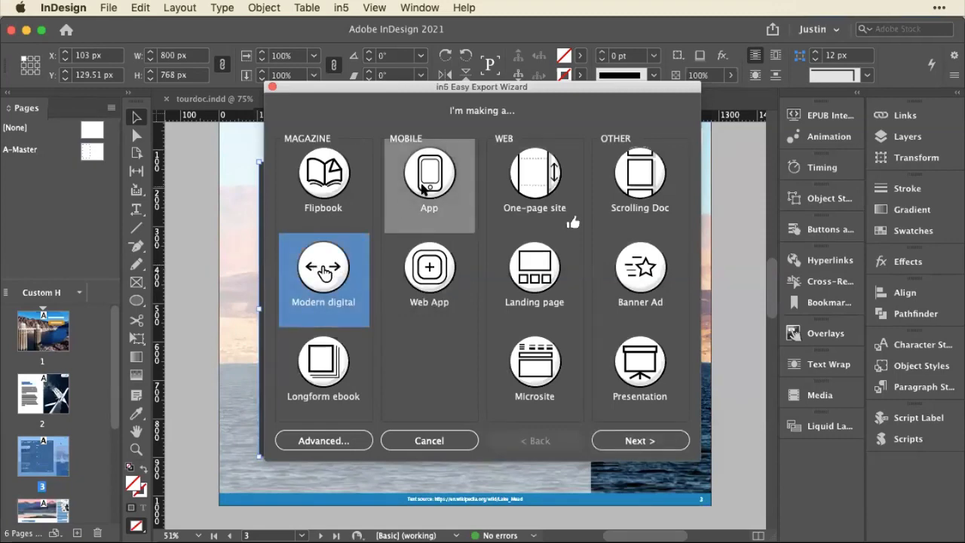
left_click(632, 446)
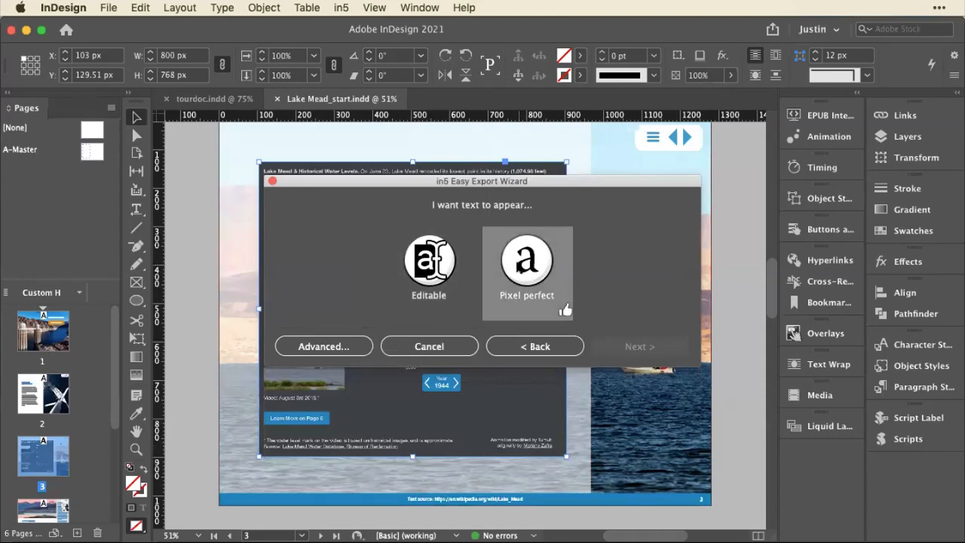
left_click(566, 309)
left_click(609, 346)
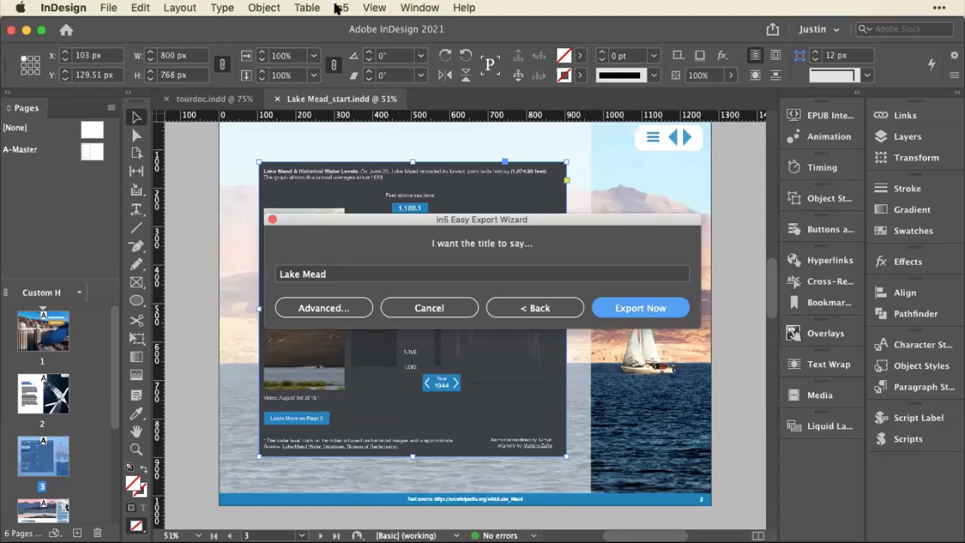
Examine the Page Format choices and the Advanced settings for in5 HTML5 export, leaving without exporting.
left_click(340, 8)
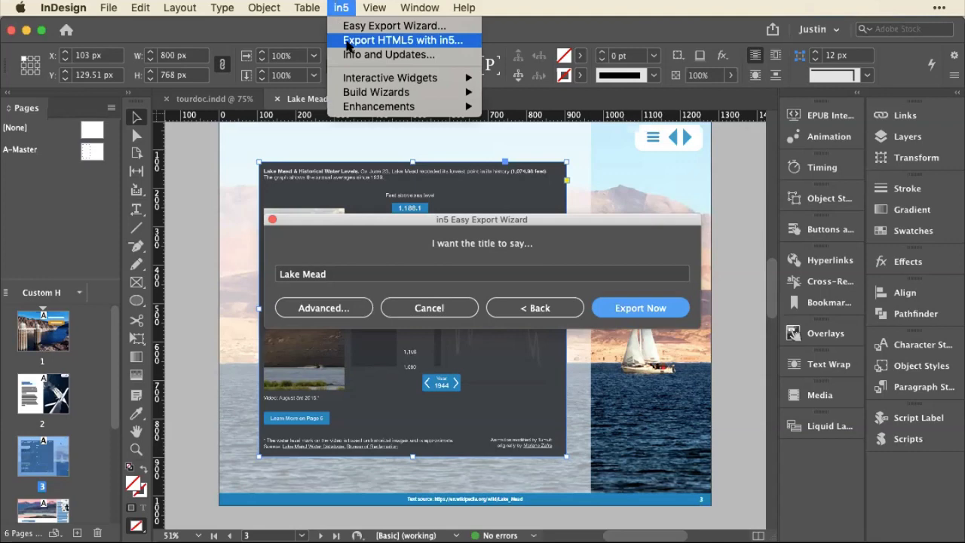
left_click(347, 43)
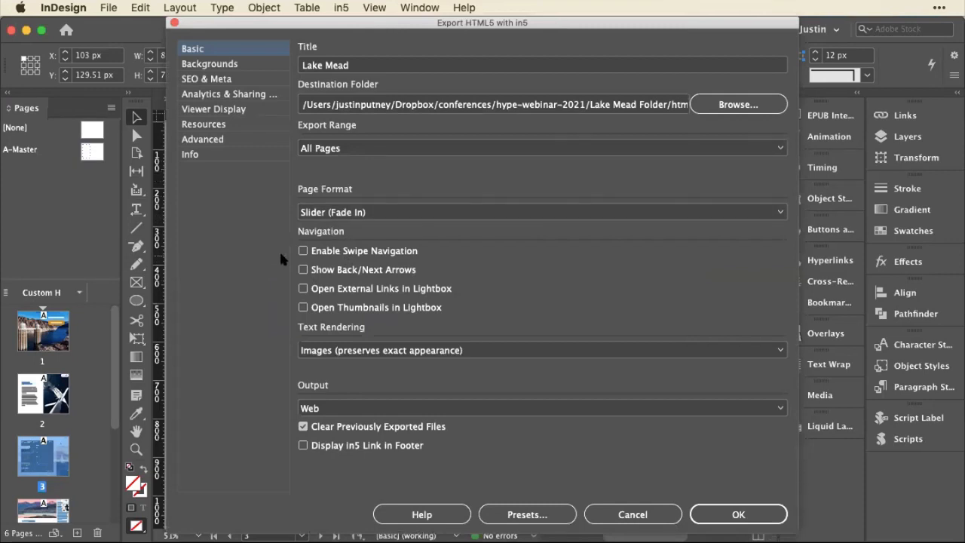
left_click(386, 214)
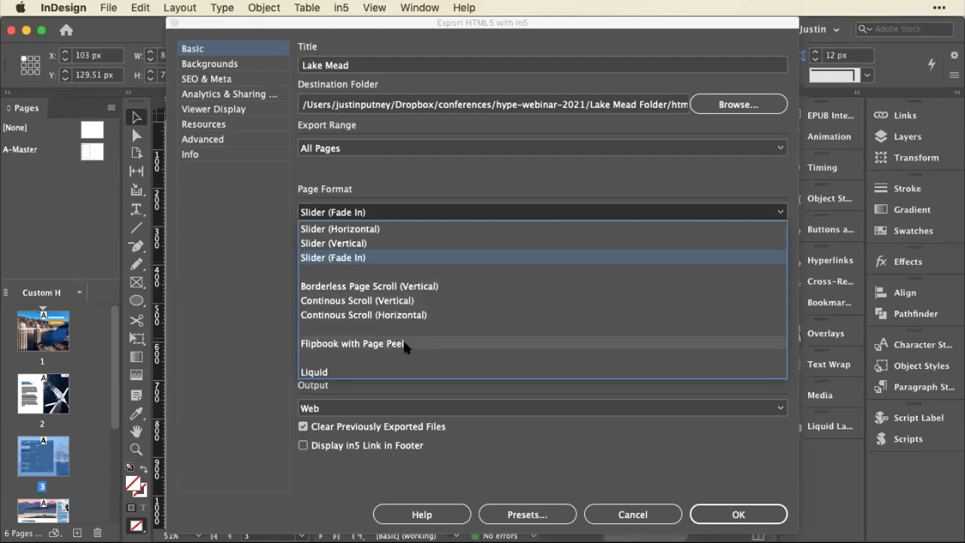
left_click(304, 164)
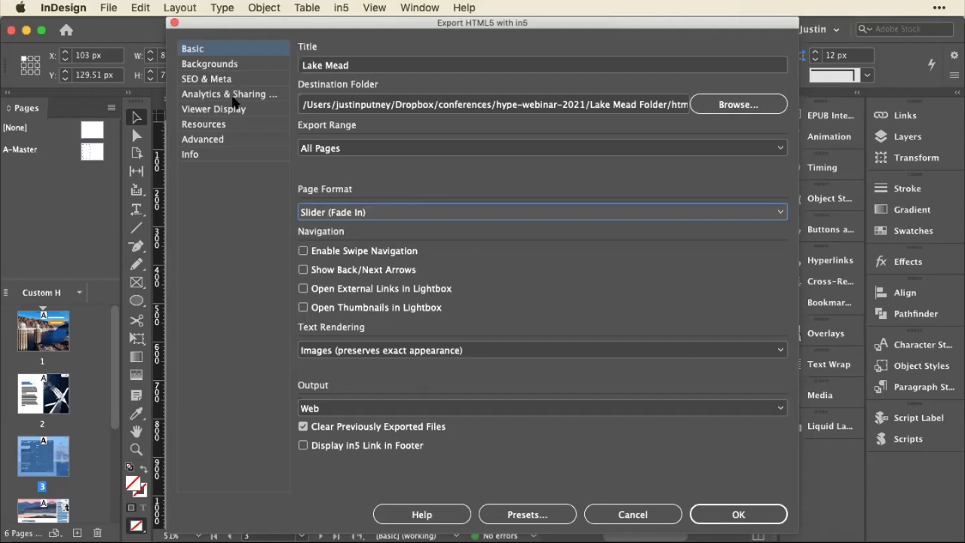
left_click(227, 140)
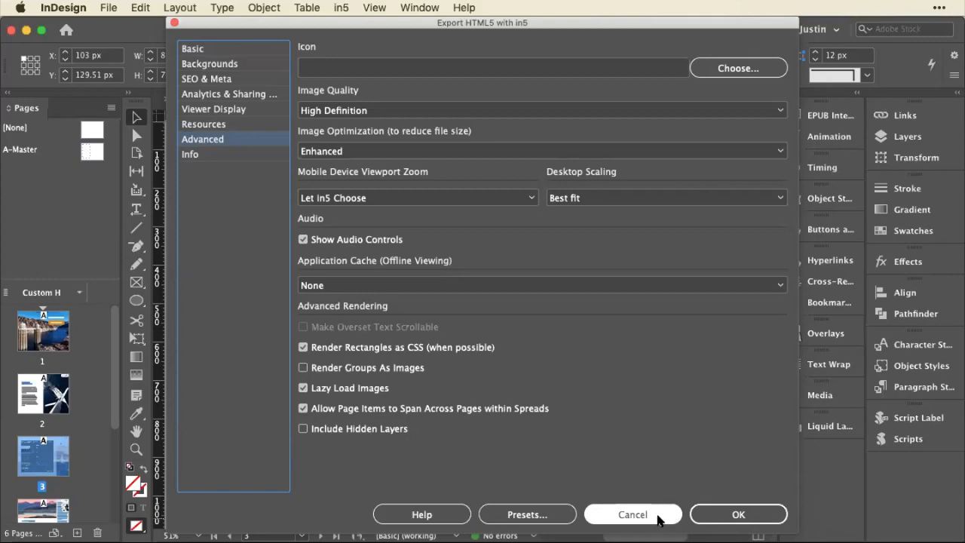
left_click(658, 516)
Run through the Easy Export Wizard again with Modern digital and Pixel perfect text, and cancel at the title setting.
left_click(339, 7)
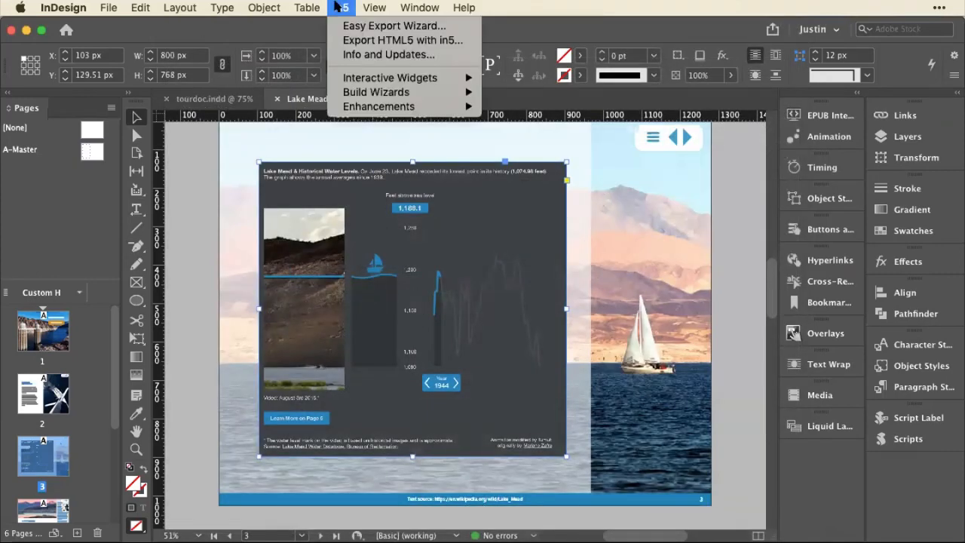
left_click(340, 31)
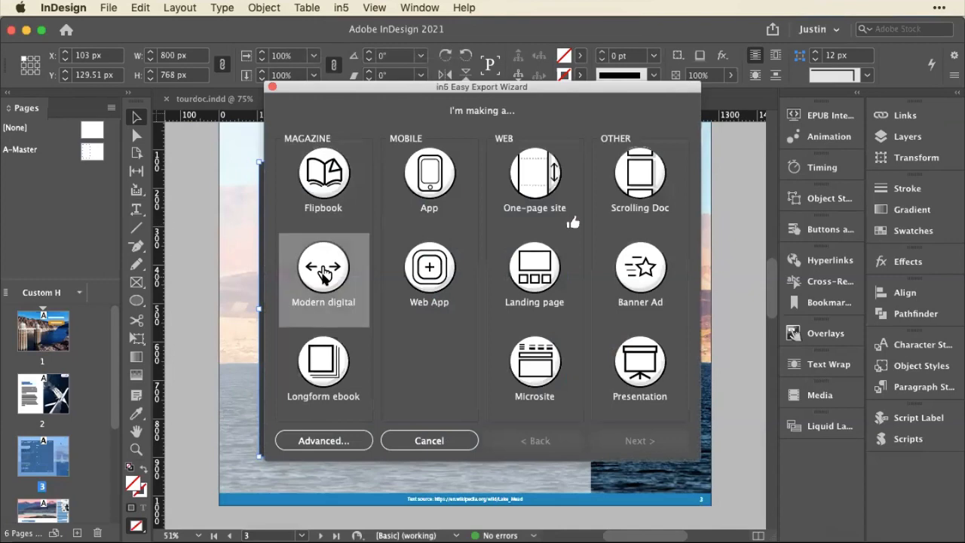
left_click(325, 276)
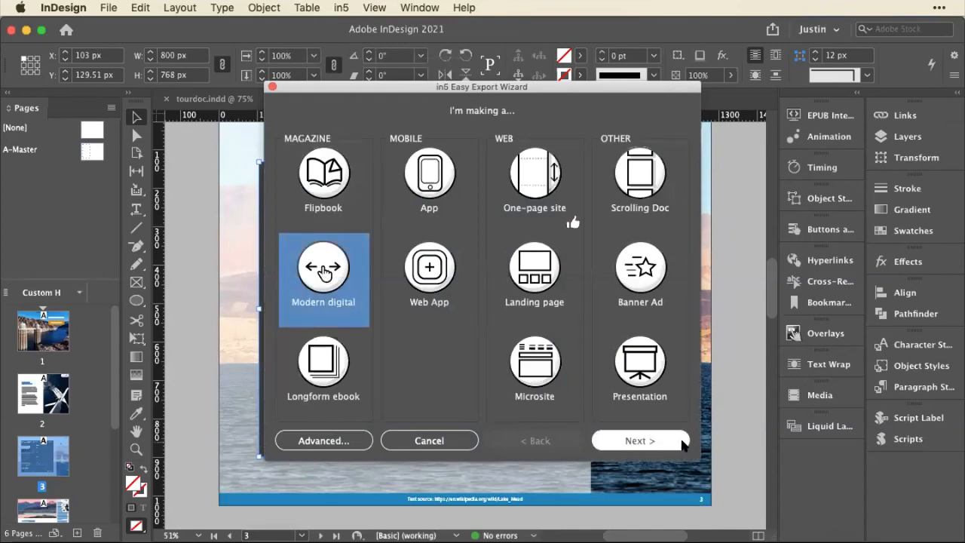
left_click(638, 441)
left_click(554, 272)
left_click(633, 347)
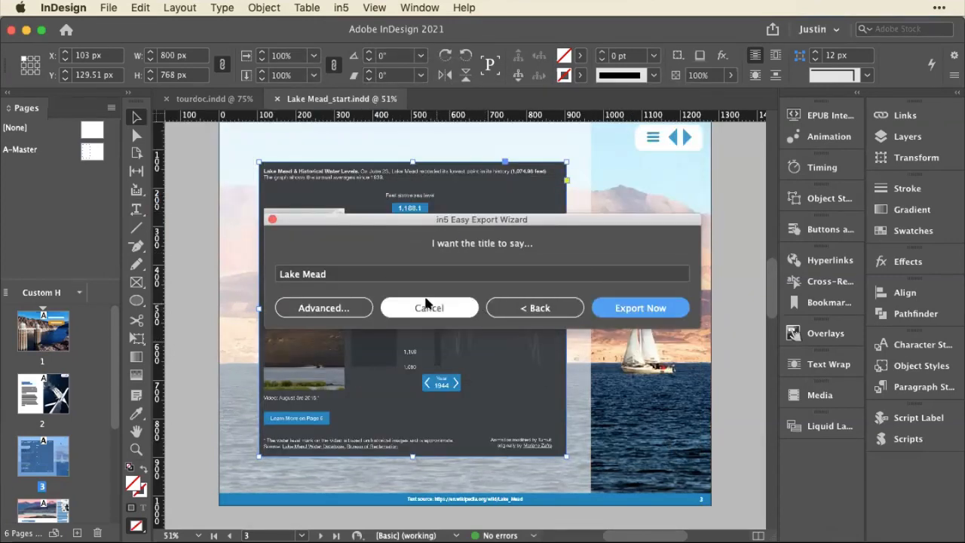
left_click(426, 306)
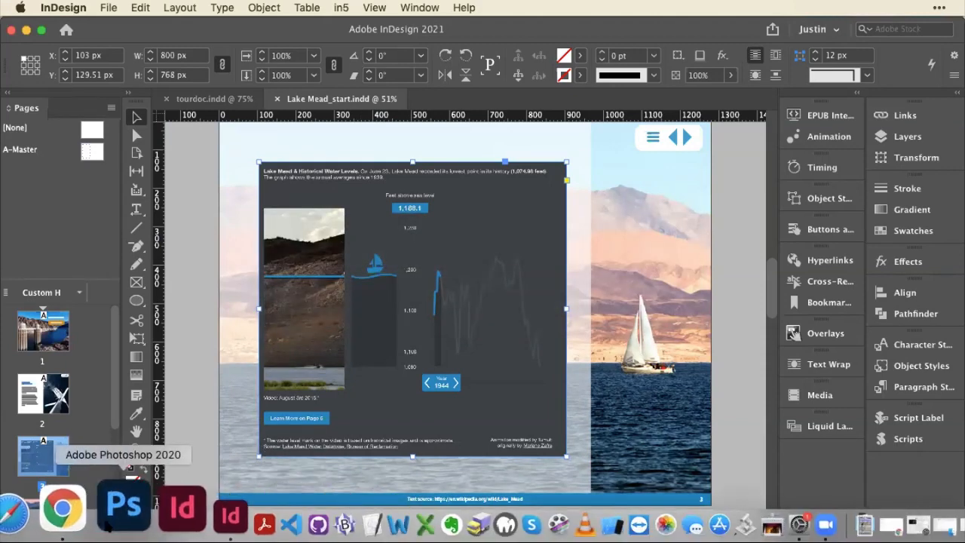
Switch to Chrome, reload the published Lake Mead demo and read from the cover through to page 3.
left_click(68, 509)
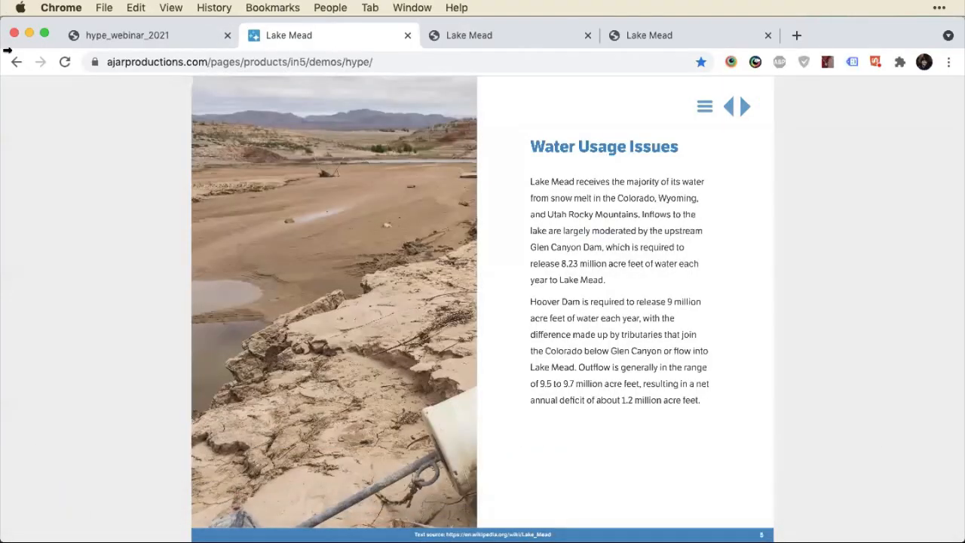
left_click(64, 61)
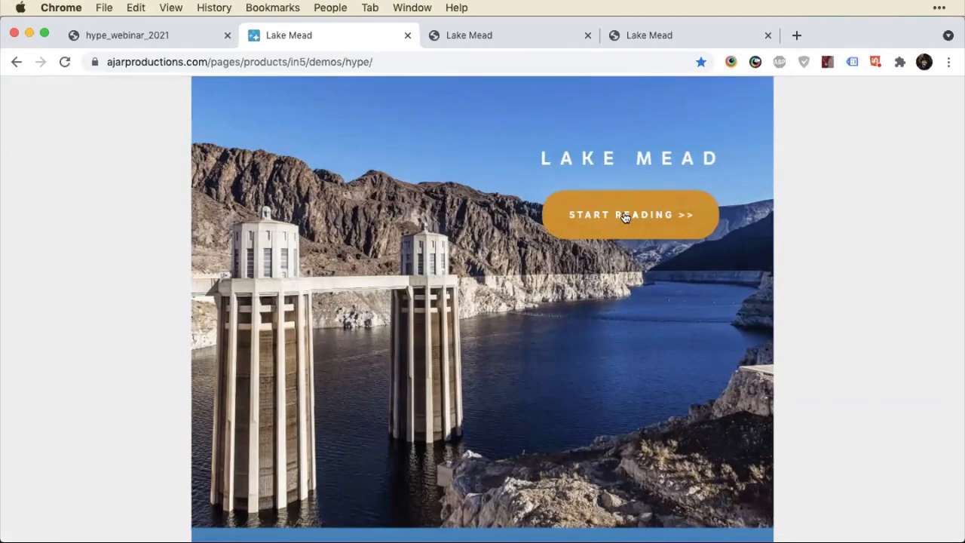
left_click(637, 215)
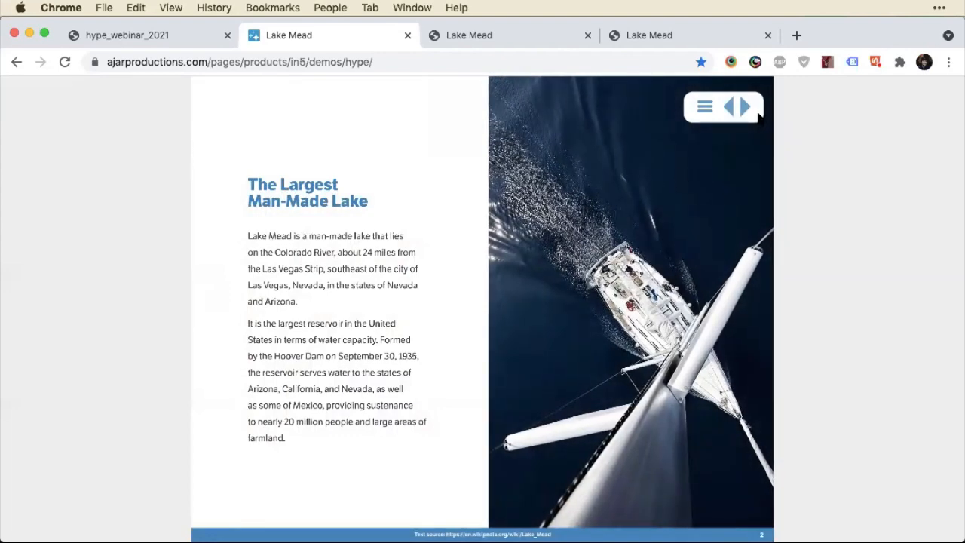
left_click(746, 107)
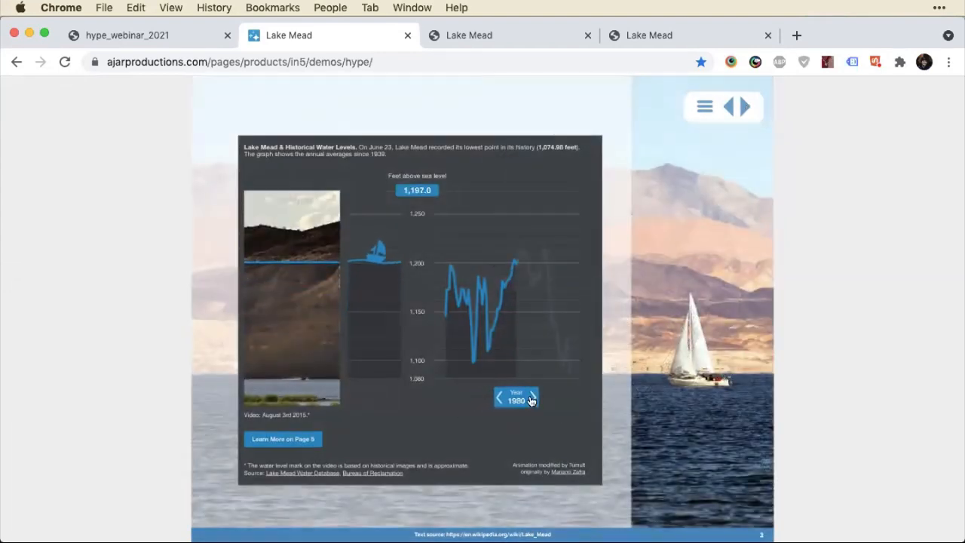
Try the Year slider back and forth along the page 3 graph, and leave and re-enter the page to replay the animation.
left_click_drag(530, 398, 491, 397)
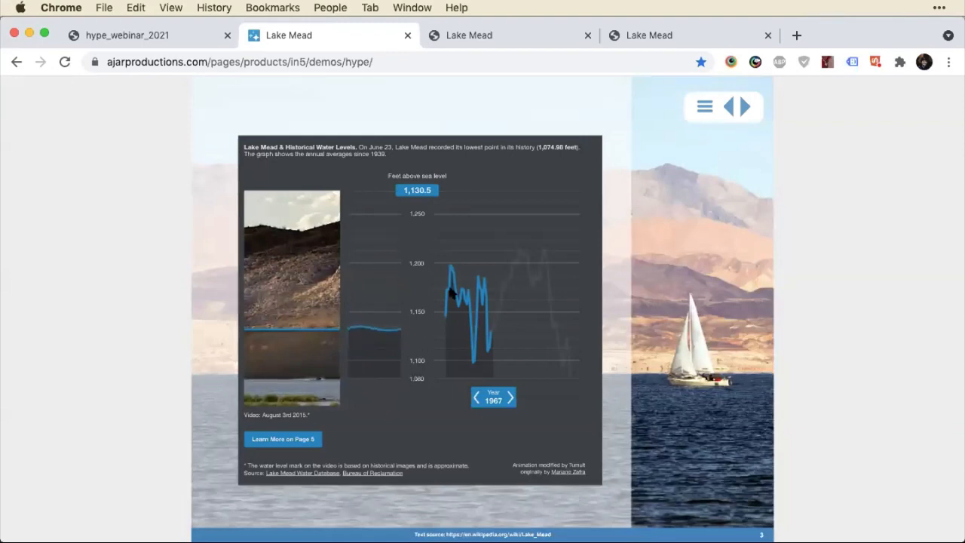
left_click_drag(482, 399, 509, 398)
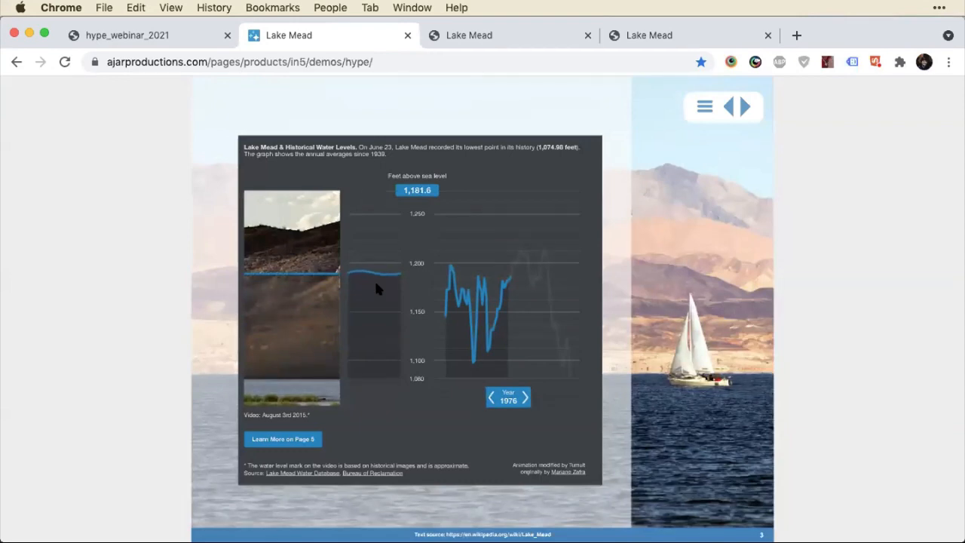
left_click_drag(490, 399, 501, 381)
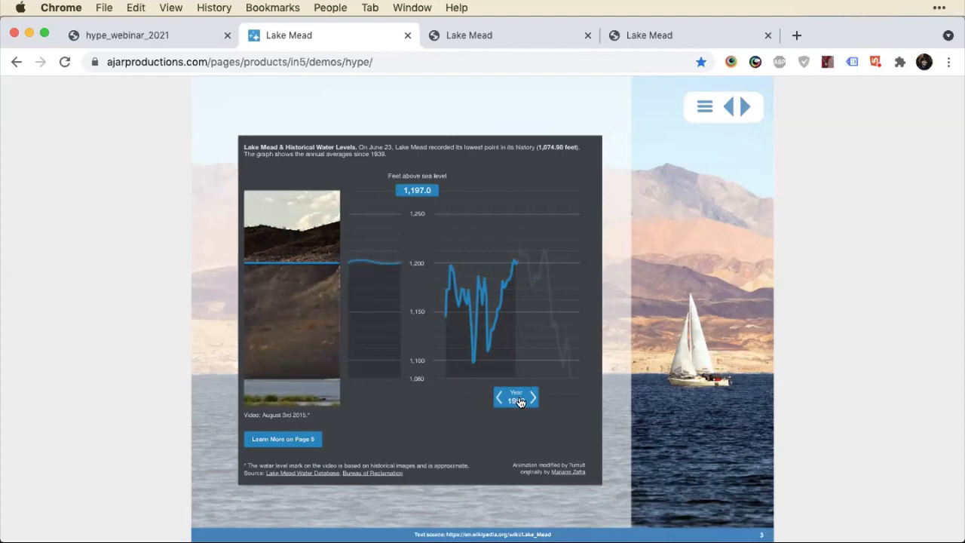
left_click_drag(515, 400, 477, 408)
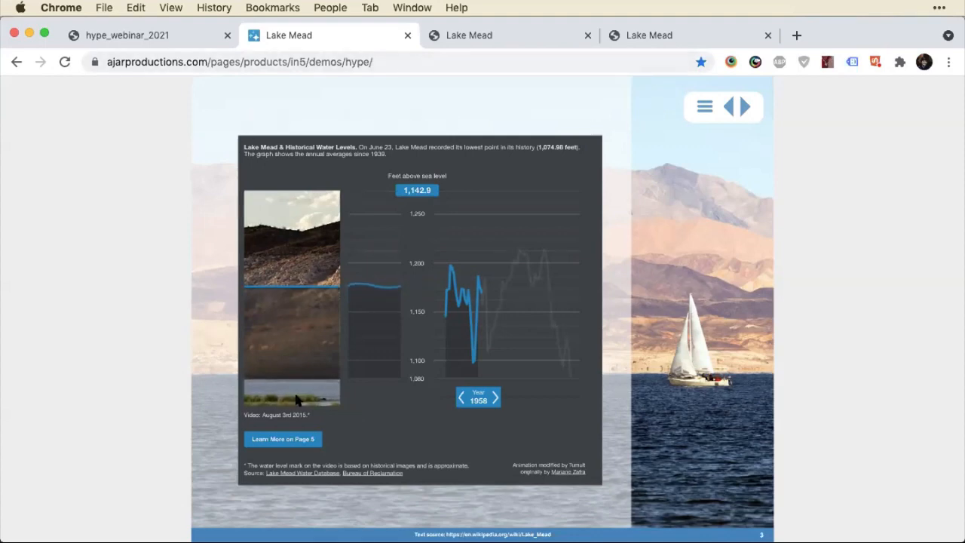
left_click(733, 107)
left_click(743, 106)
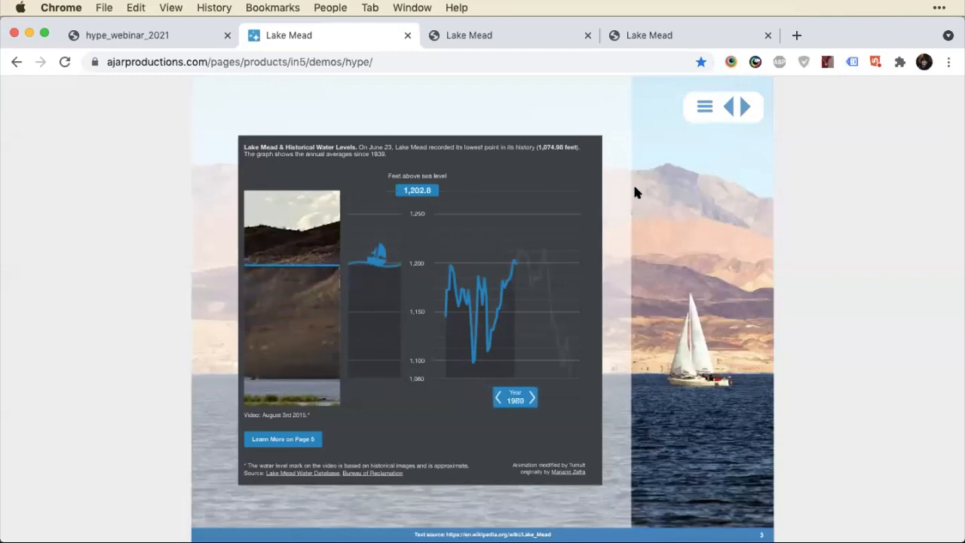
Switch back to the Lake Mead_start.indd layout in InDesign.
mouse_move(245, 524)
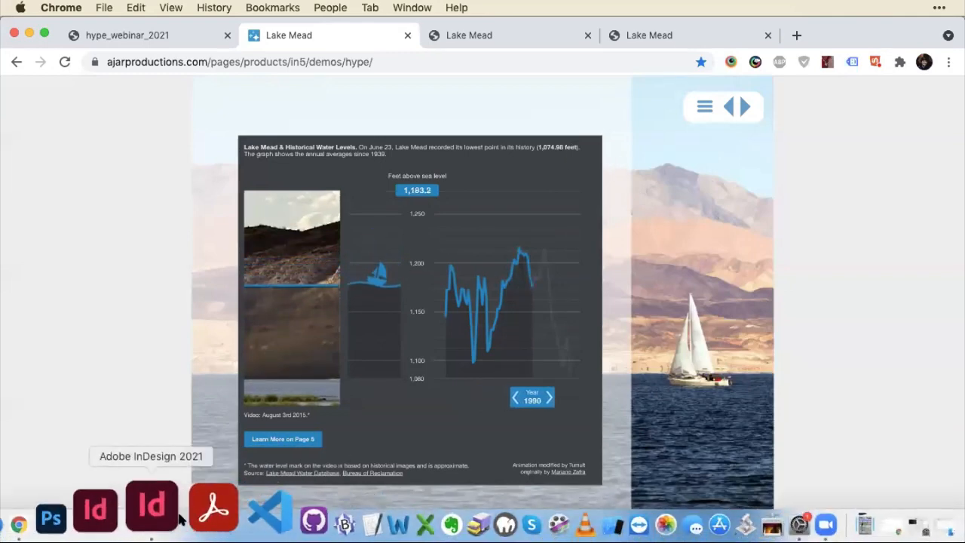
left_click(179, 518)
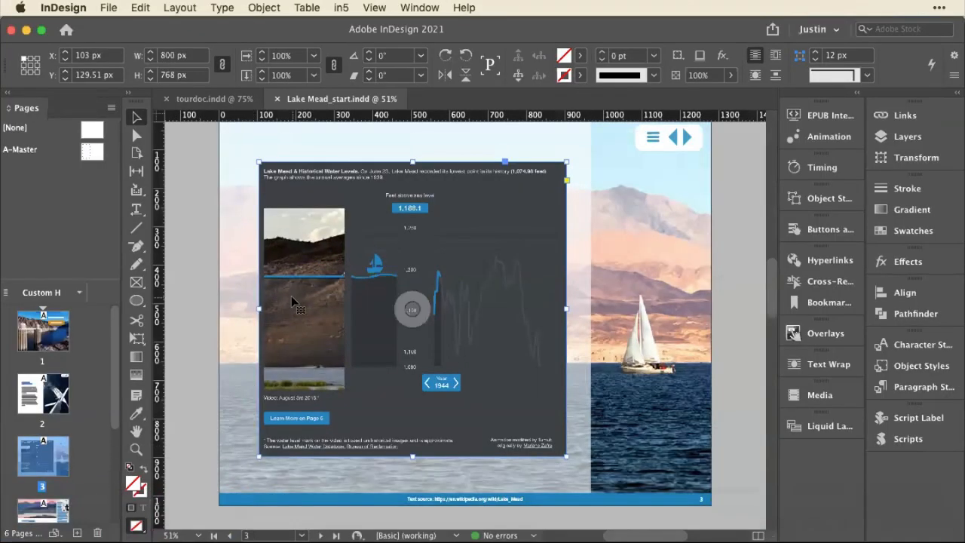